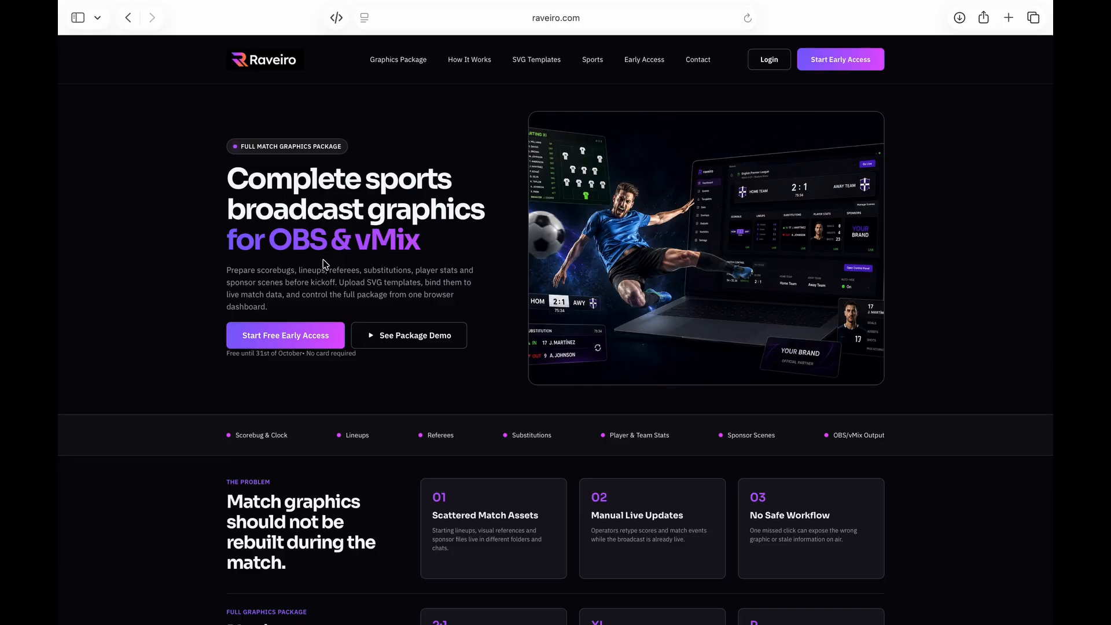
Go to the Raveiro login page and switch to creating a new account
scroll(373, 263, "down", 20)
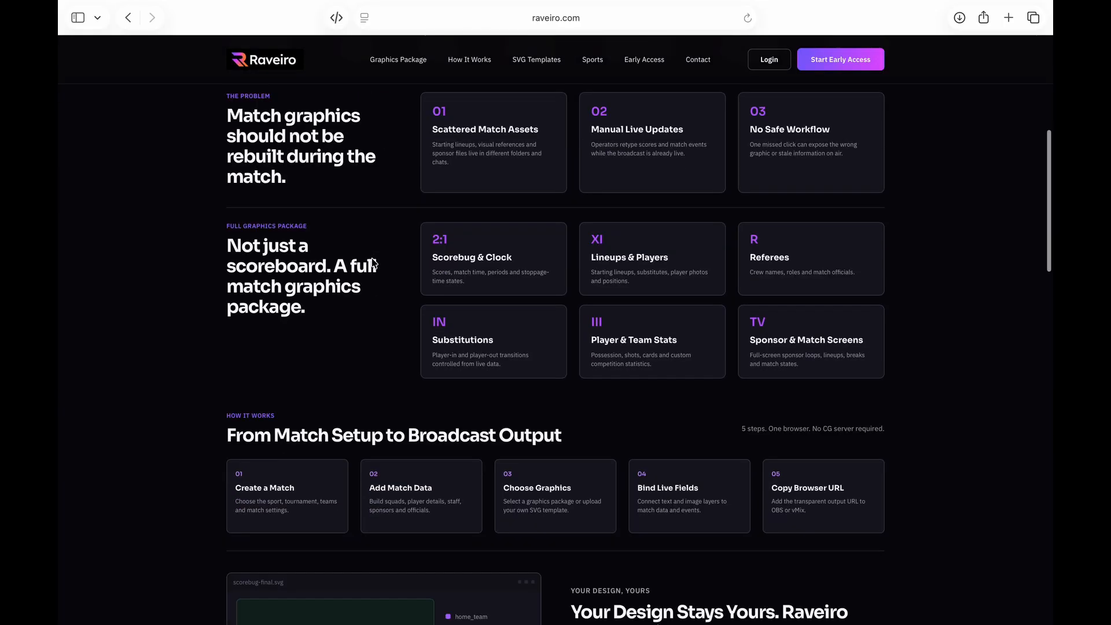
scroll(373, 262, "down", 3)
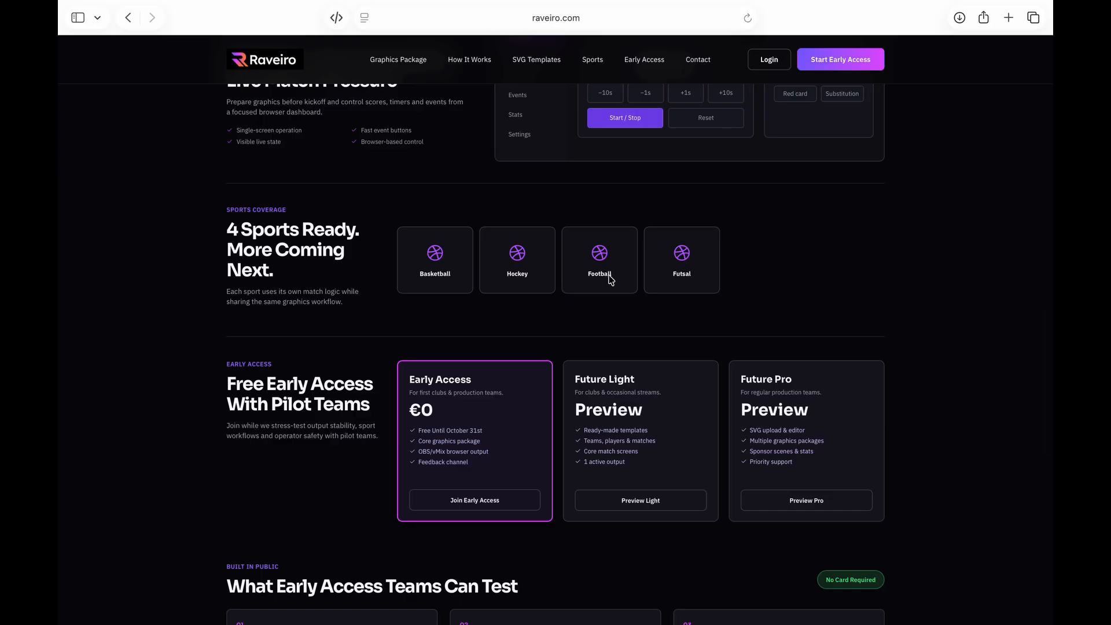
scroll(610, 280, "up", 20)
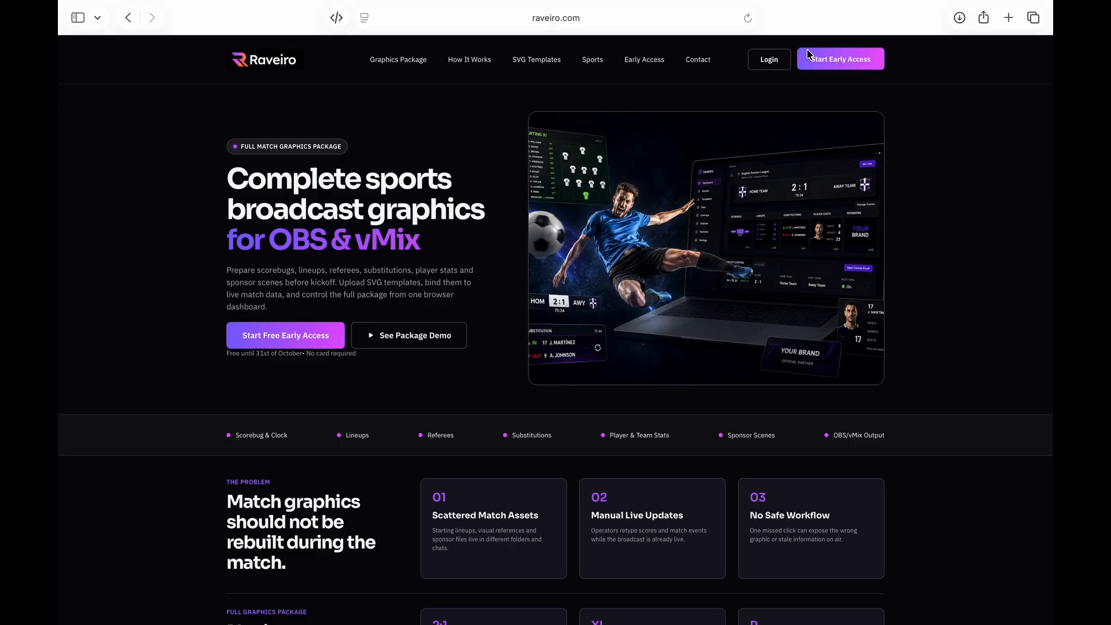
left_click(768, 63)
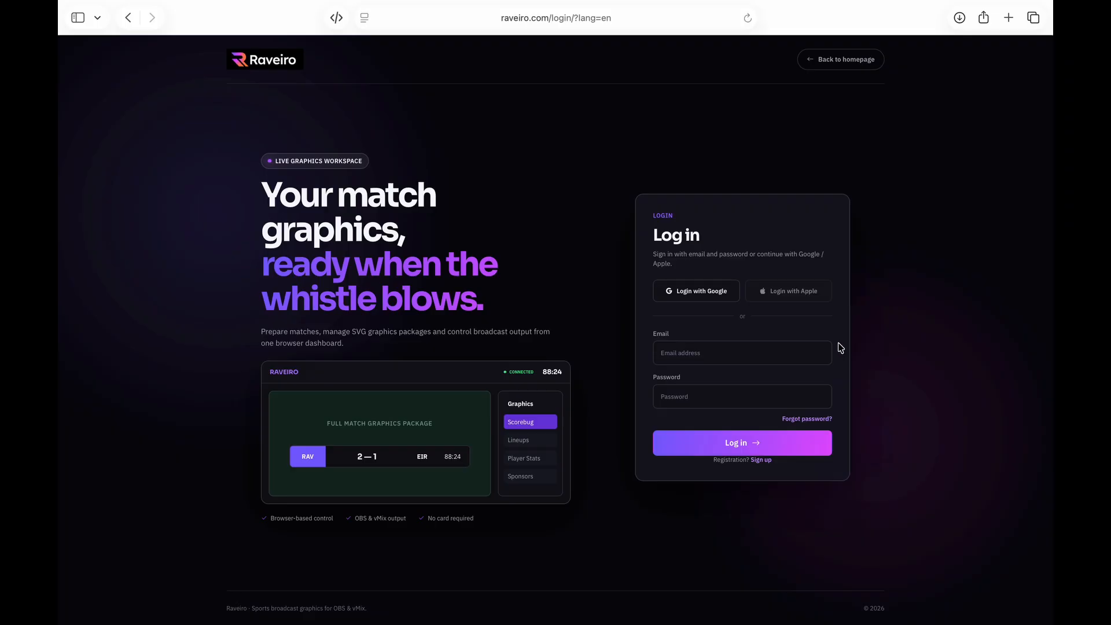
left_click(761, 460)
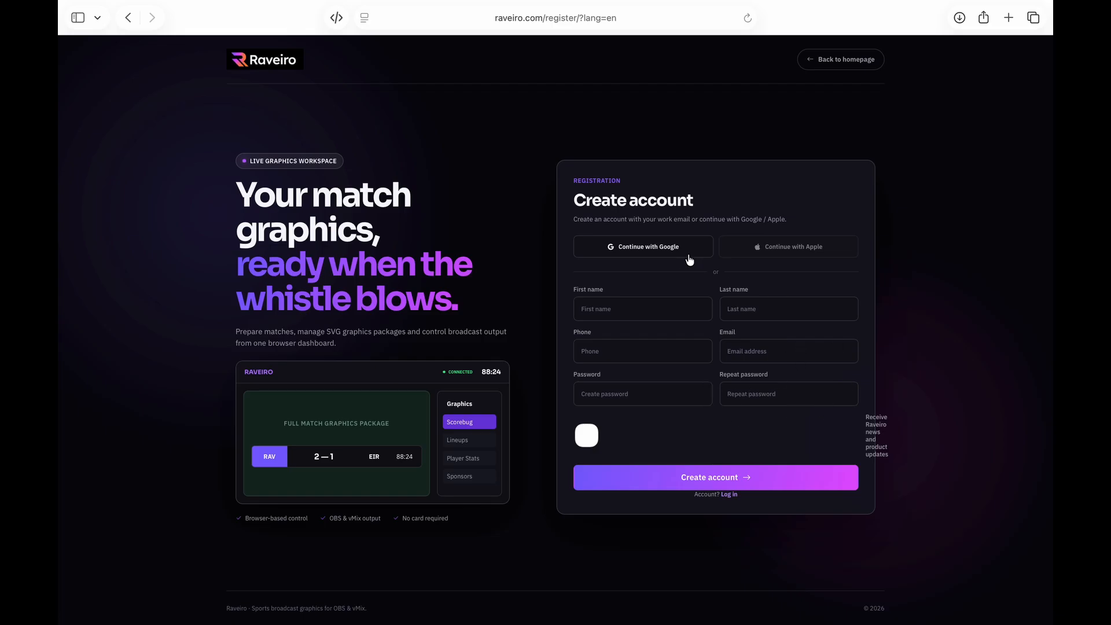
Sign up with the Google account and open the personal cabinet dashboard
left_click(654, 253)
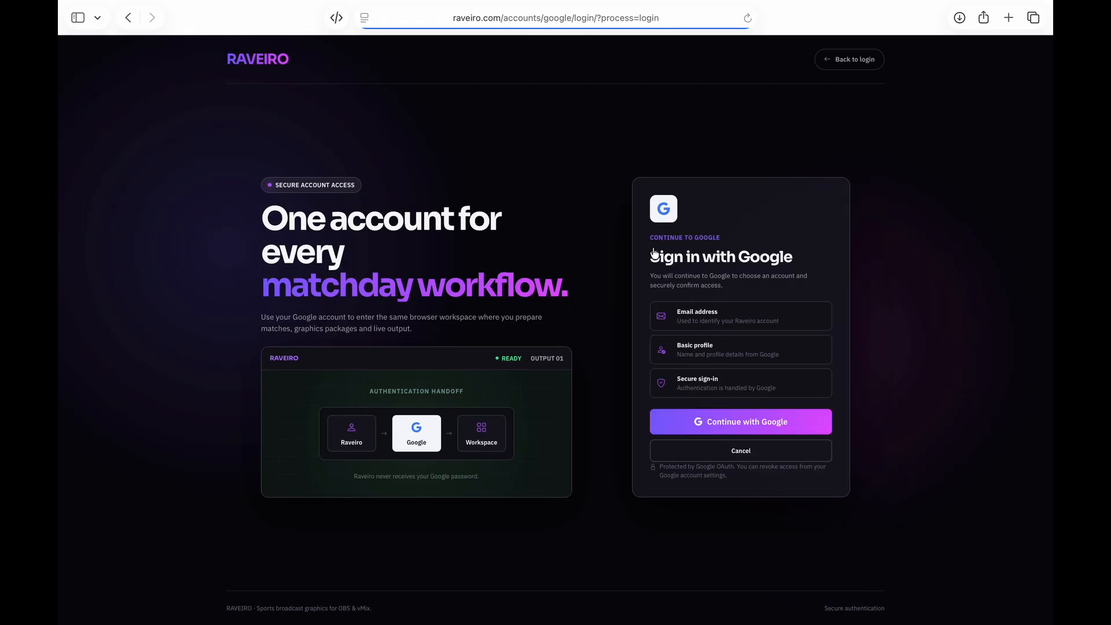
left_click(748, 425)
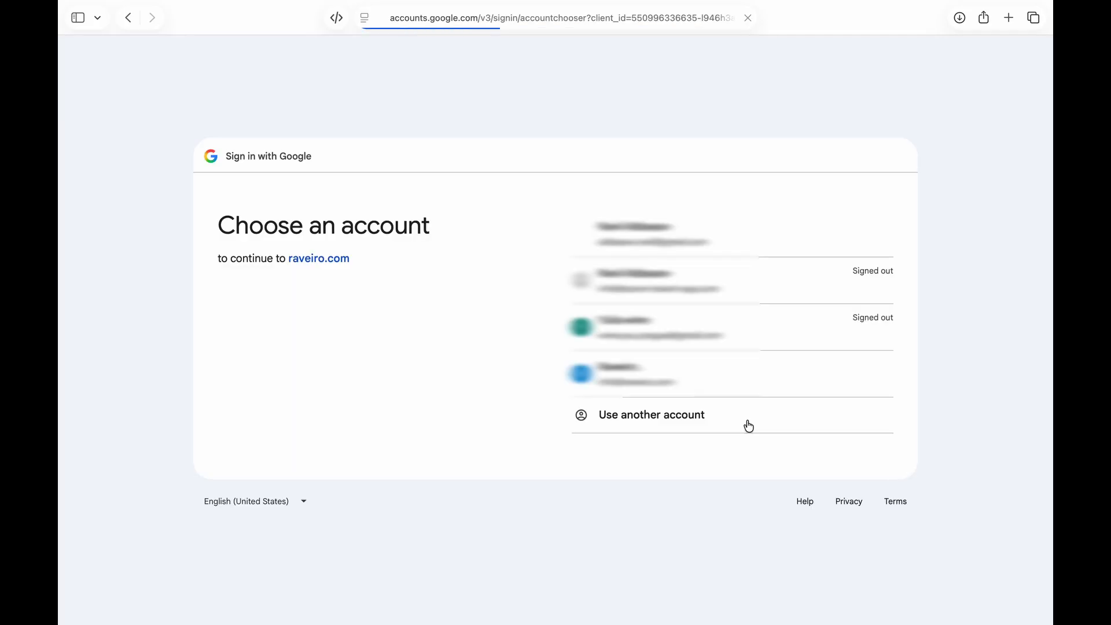
left_click(759, 235)
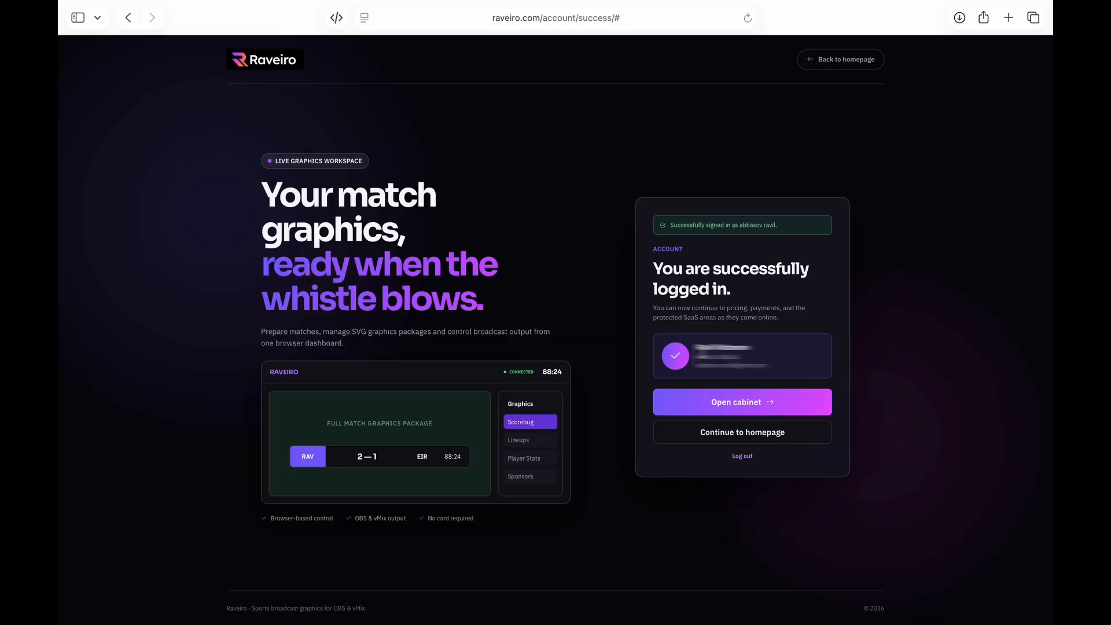
left_click(741, 406)
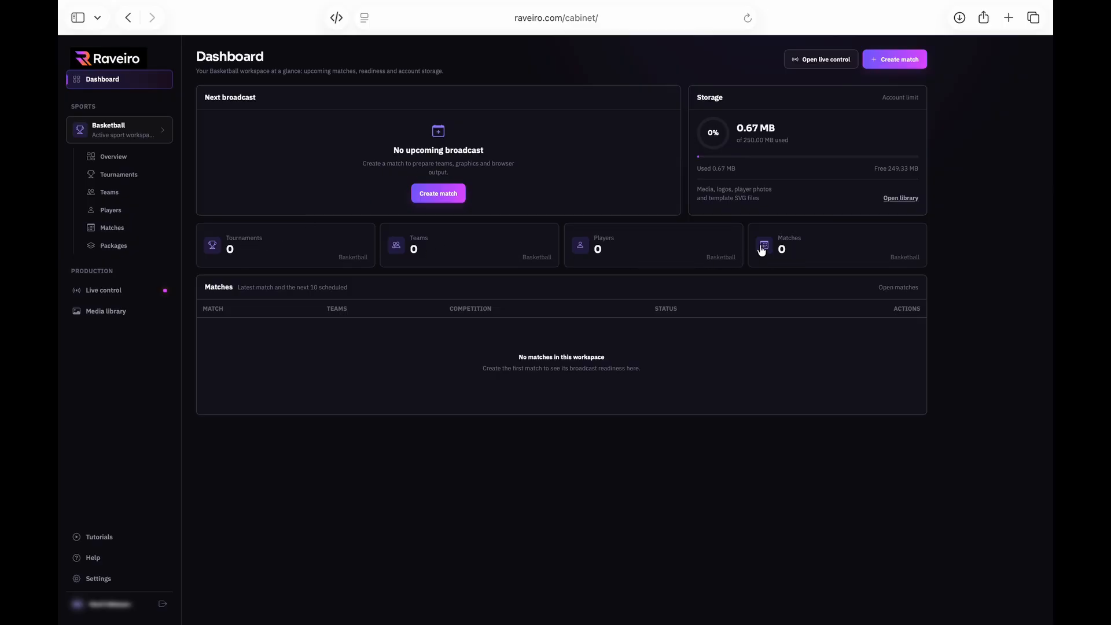
Look over the Live control and Media library pages, then switch the workspace from Basketball to Football
left_click(150, 134)
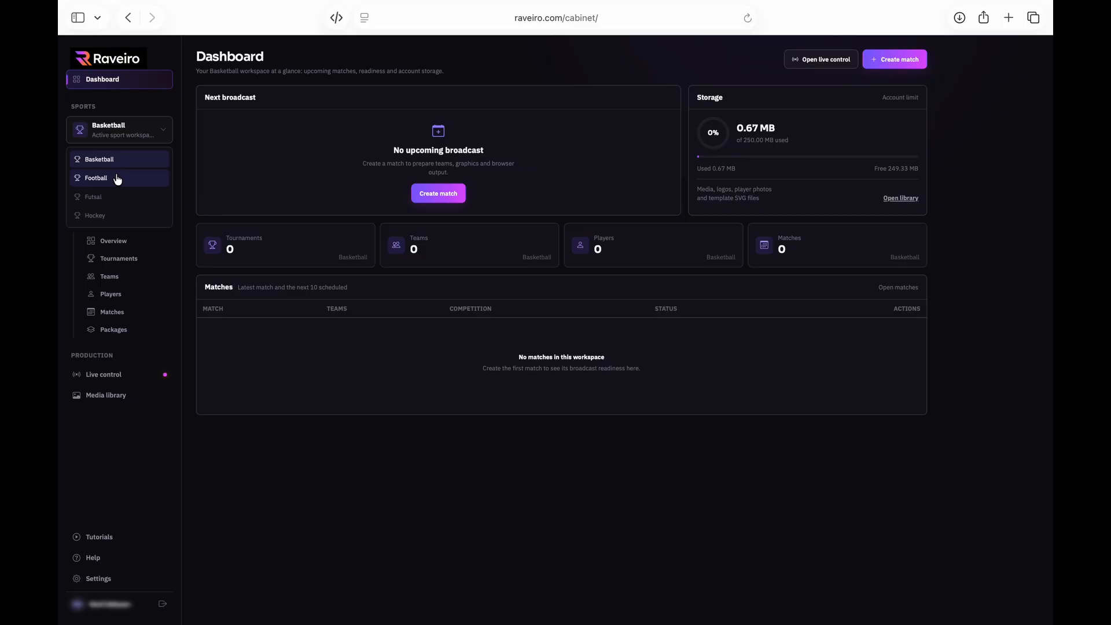
left_click(298, 433)
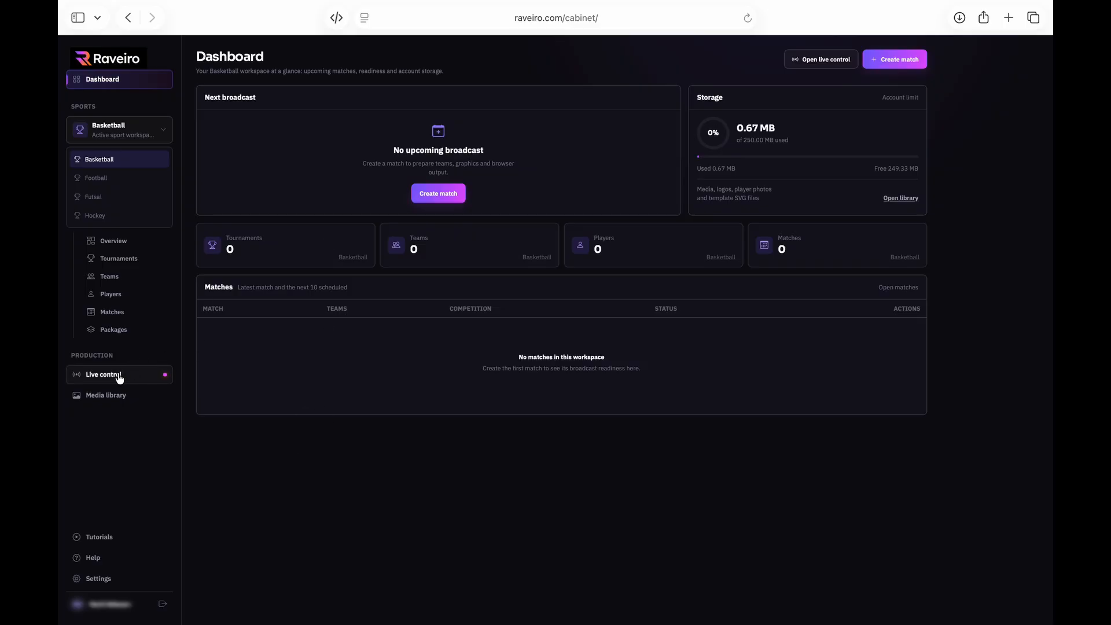
left_click(147, 128)
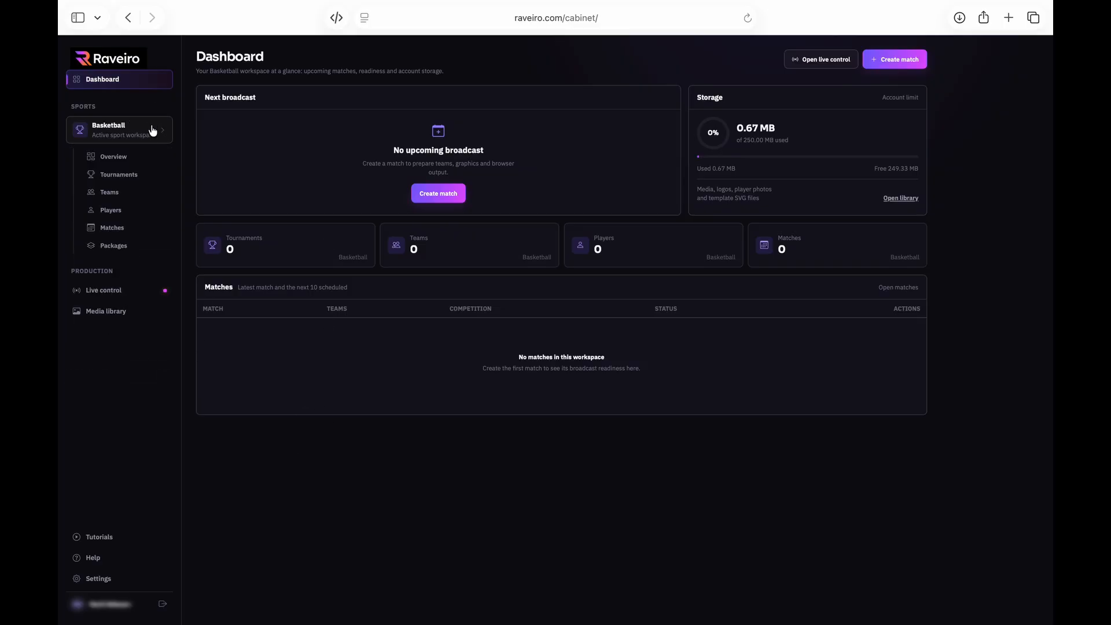
left_click(122, 297)
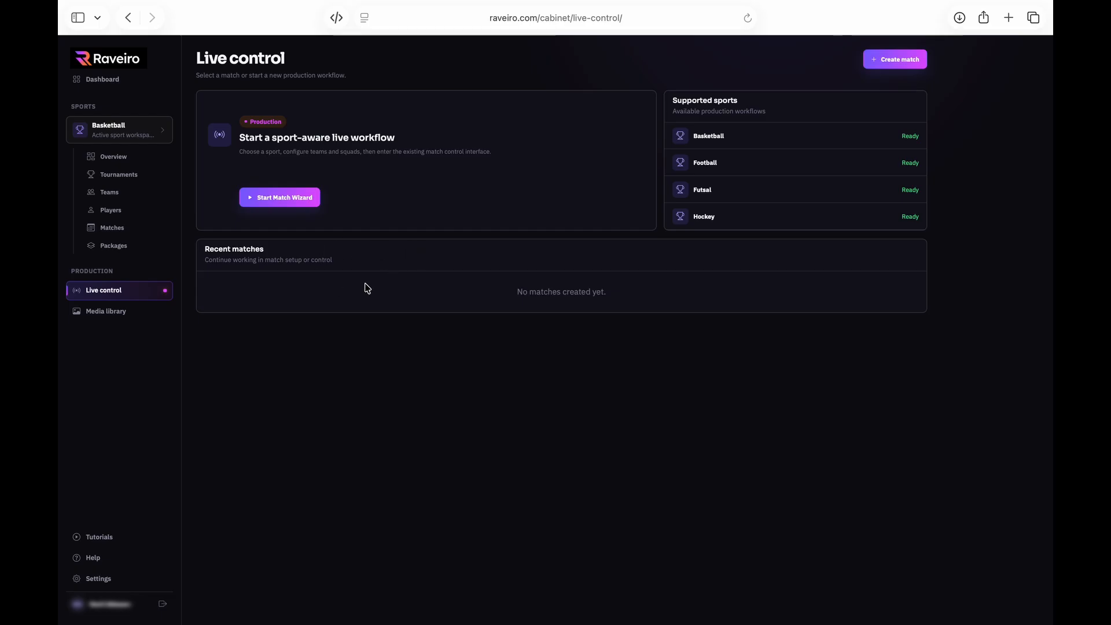
left_click(117, 316)
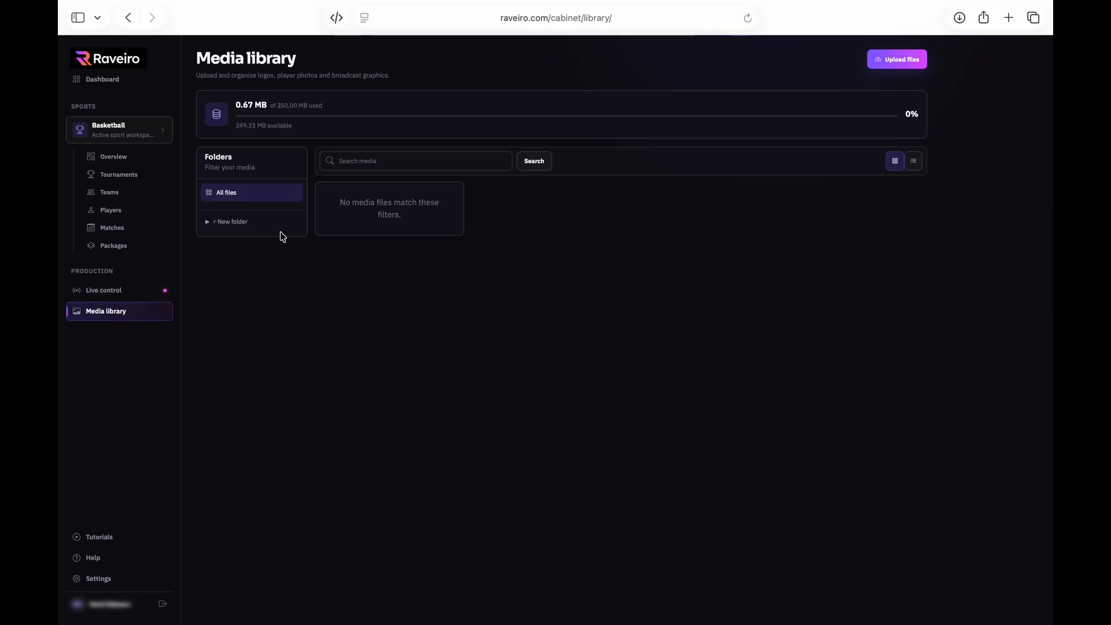
left_click(160, 132)
left_click(105, 181)
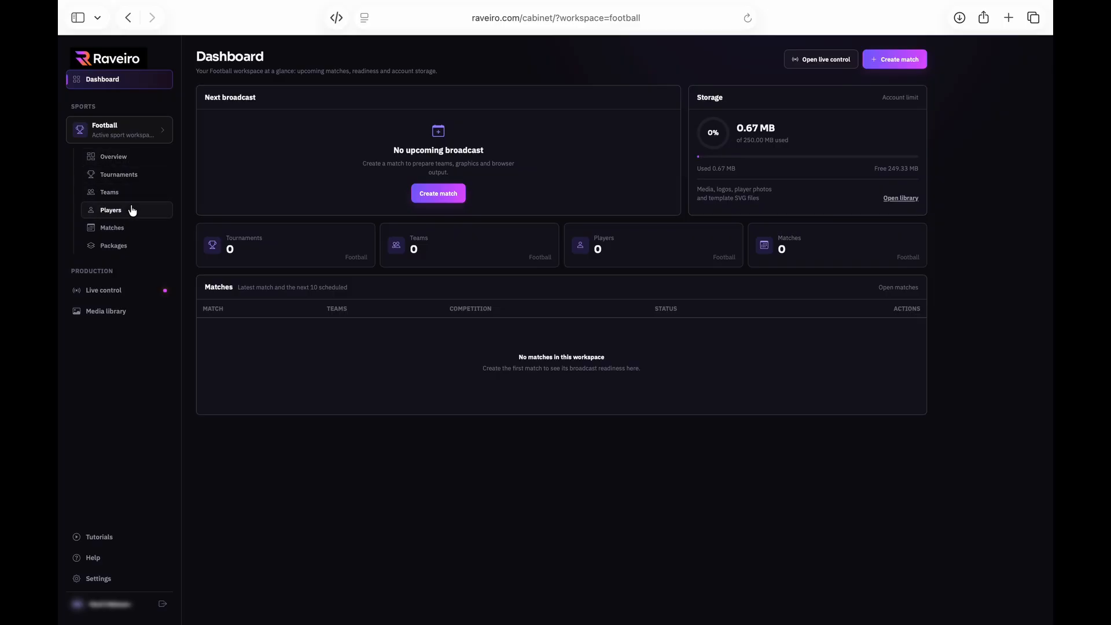
Review the Football graphics packages page and its template bindings list
left_click(131, 247)
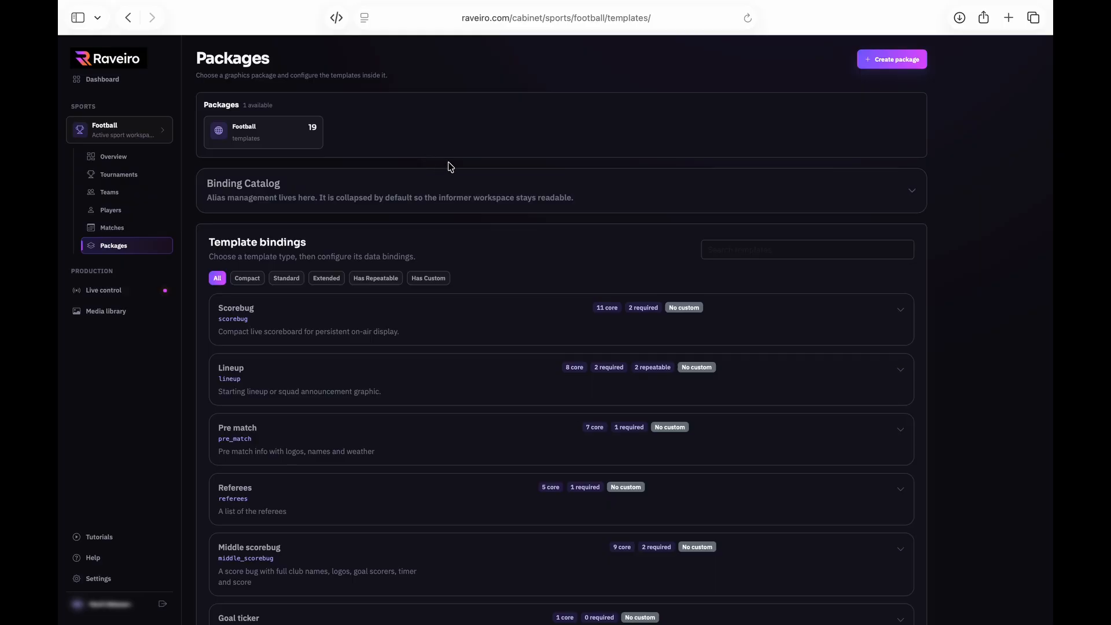
scroll(454, 182, "down", 5)
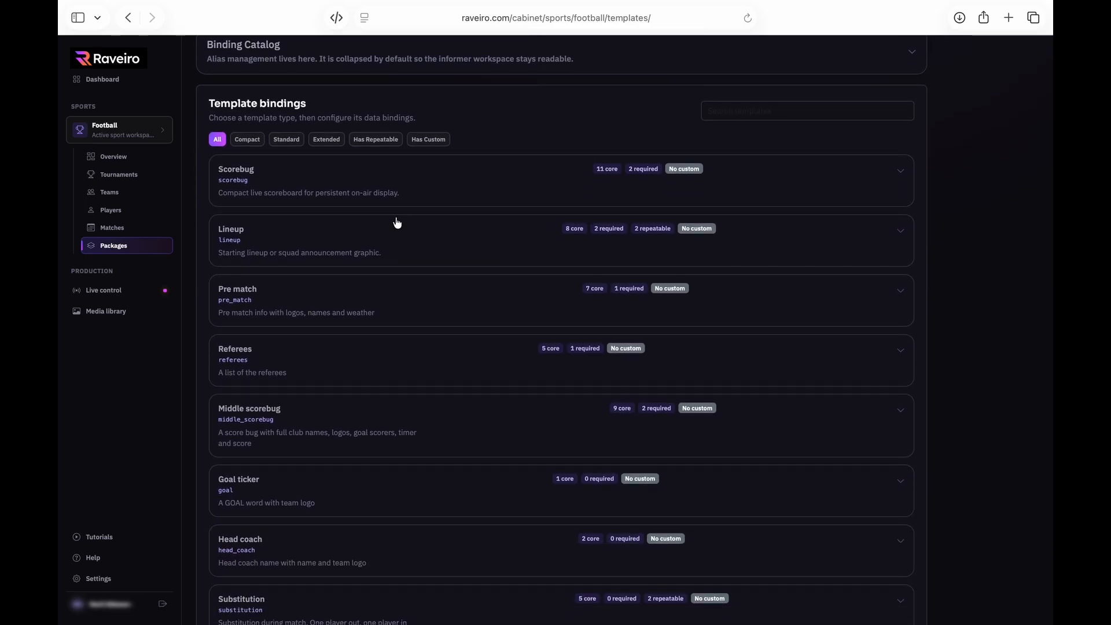
scroll(395, 221, "down", 5)
scroll(395, 224, "down", 3)
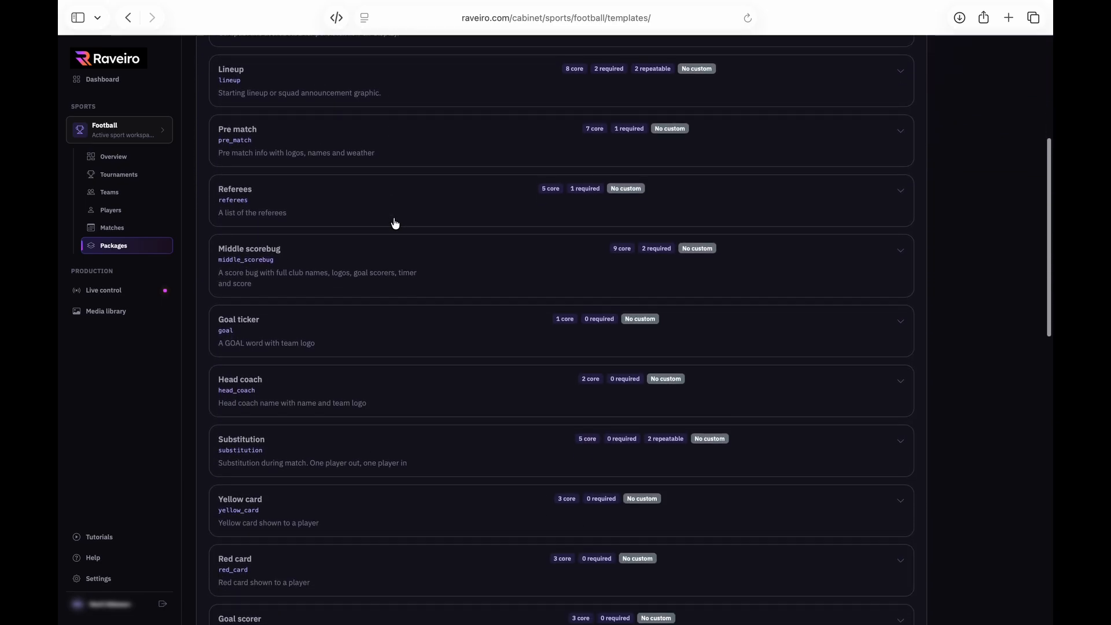
scroll(394, 236, "down", 20)
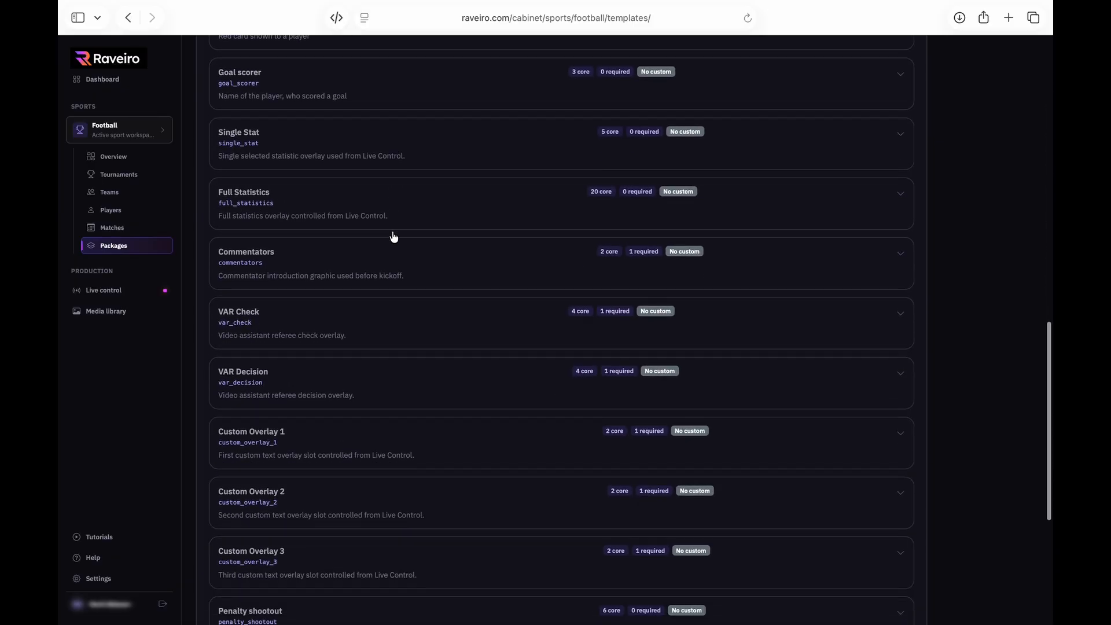
scroll(394, 236, "up", 20)
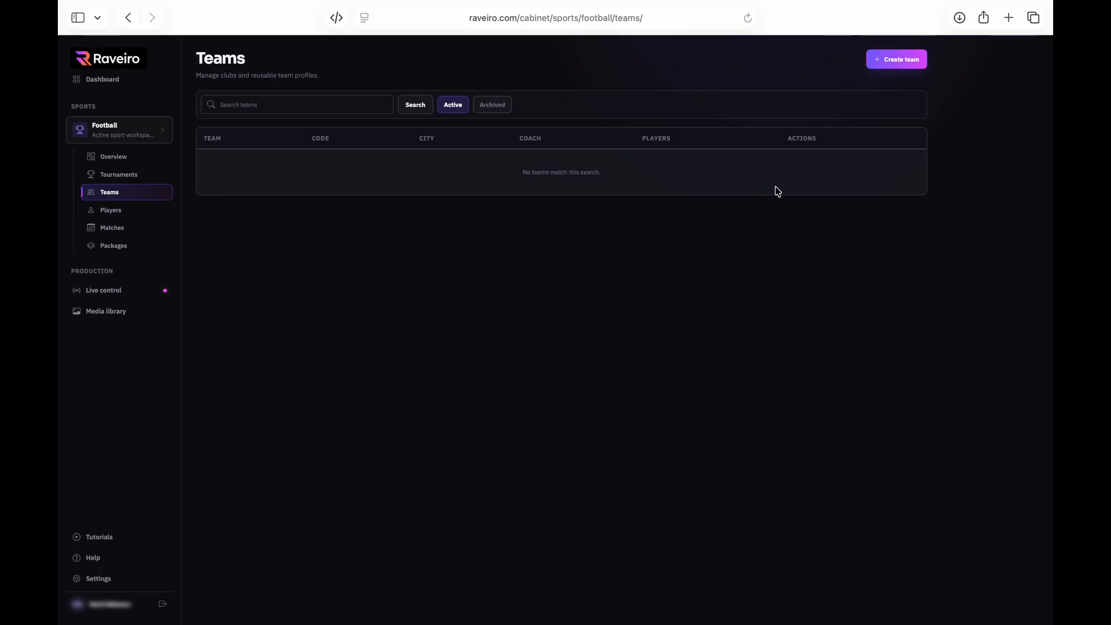
Start team Raveiro (RVR) with yellow second home colour and red and orange away colours
left_click(902, 63)
left_click(383, 89)
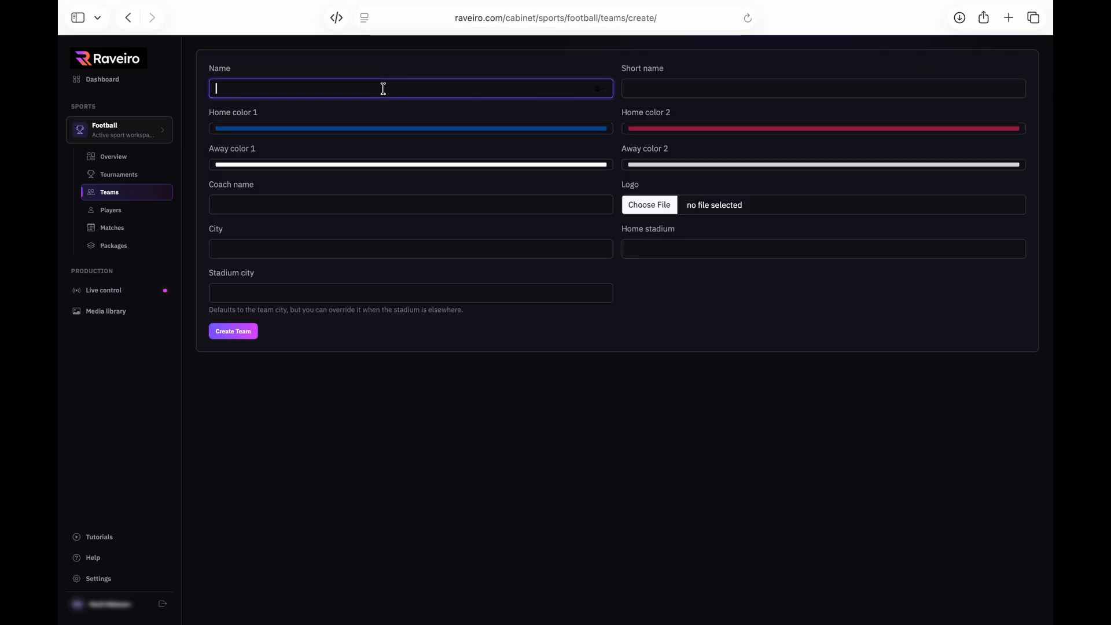
type("Raveiro")
key("Tab")
type("RVR")
left_click(289, 128)
left_click(810, 129)
left_click(857, 220)
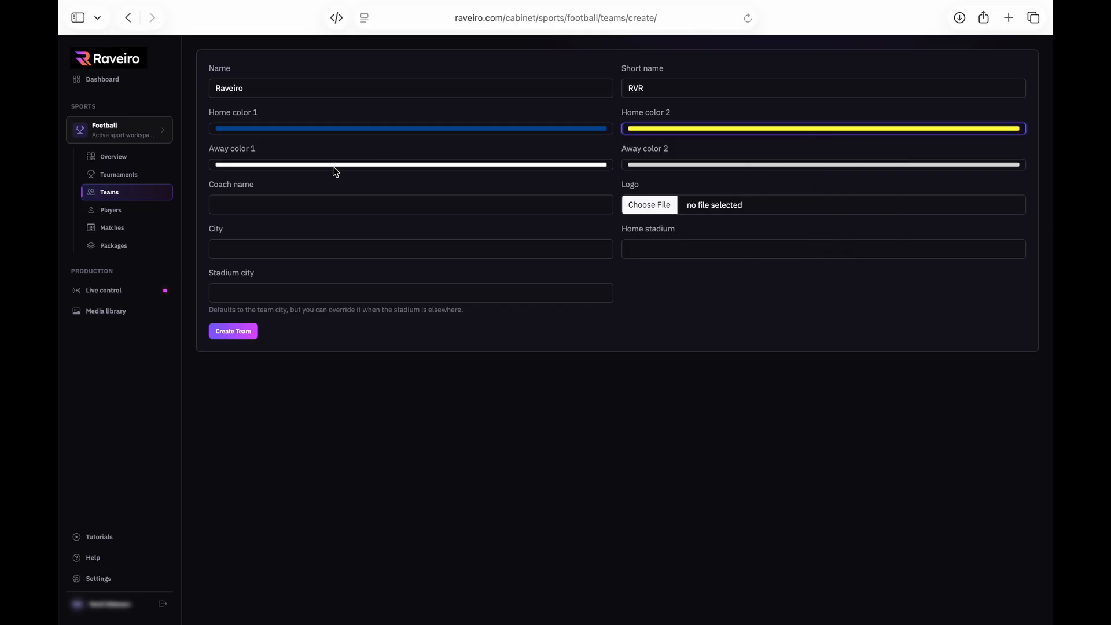
left_click(334, 167)
left_click(407, 254)
left_click(810, 165)
left_click(829, 246)
Add the coach's name, logo, city New York, and Raveiro Stadium in Prague, then create the team
left_click(300, 204)
key("Tab")
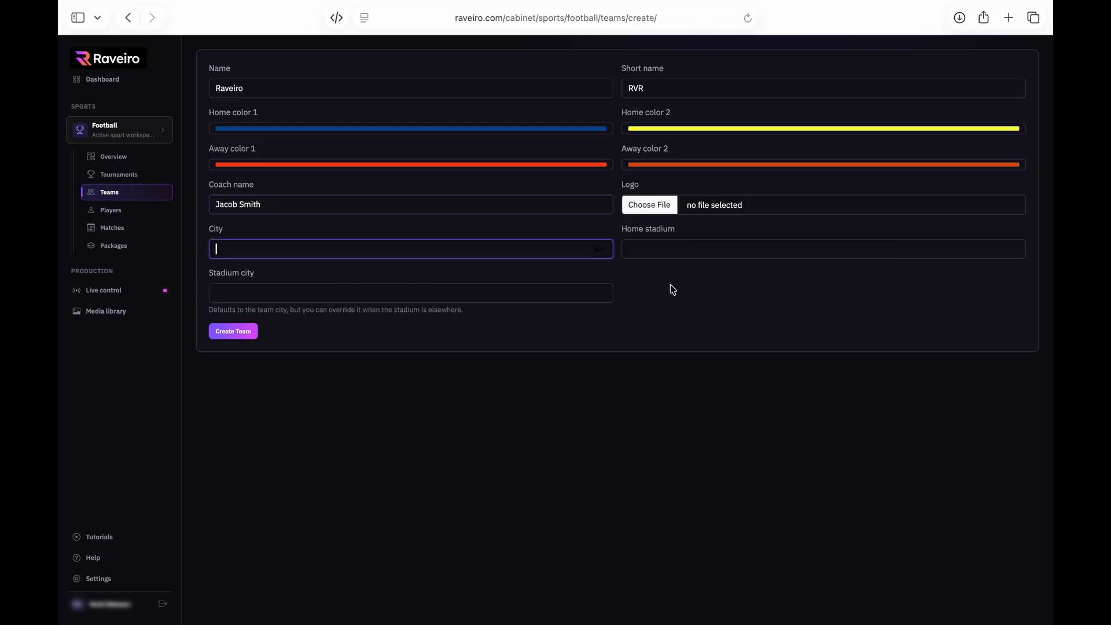
left_click(650, 206)
left_click(432, 248)
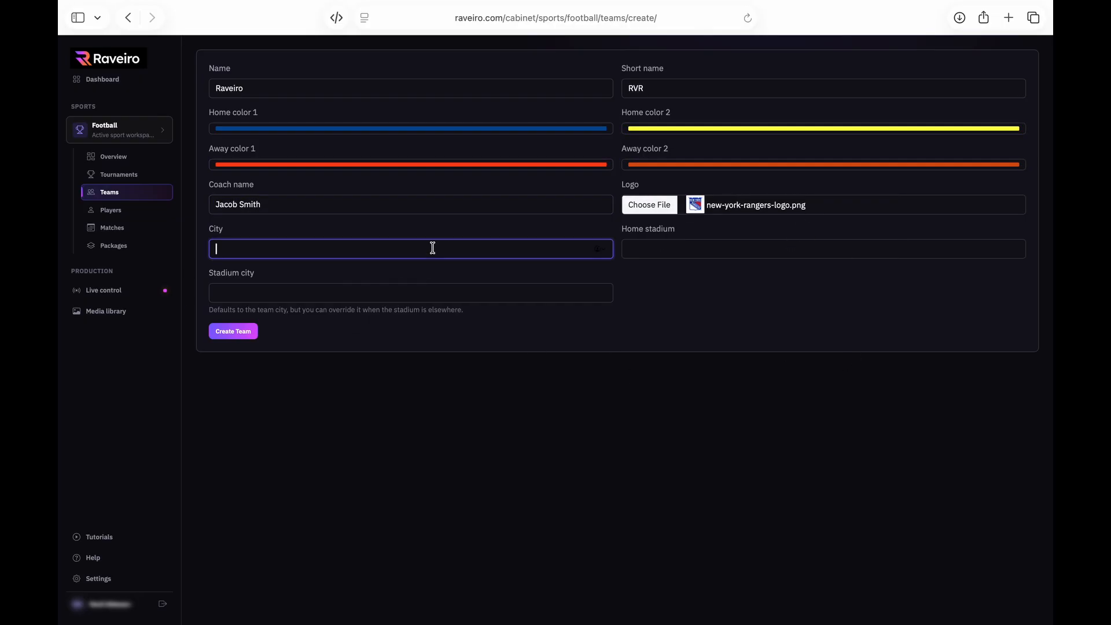
type("New York")
left_click(809, 250)
type("Raveiro Sta")
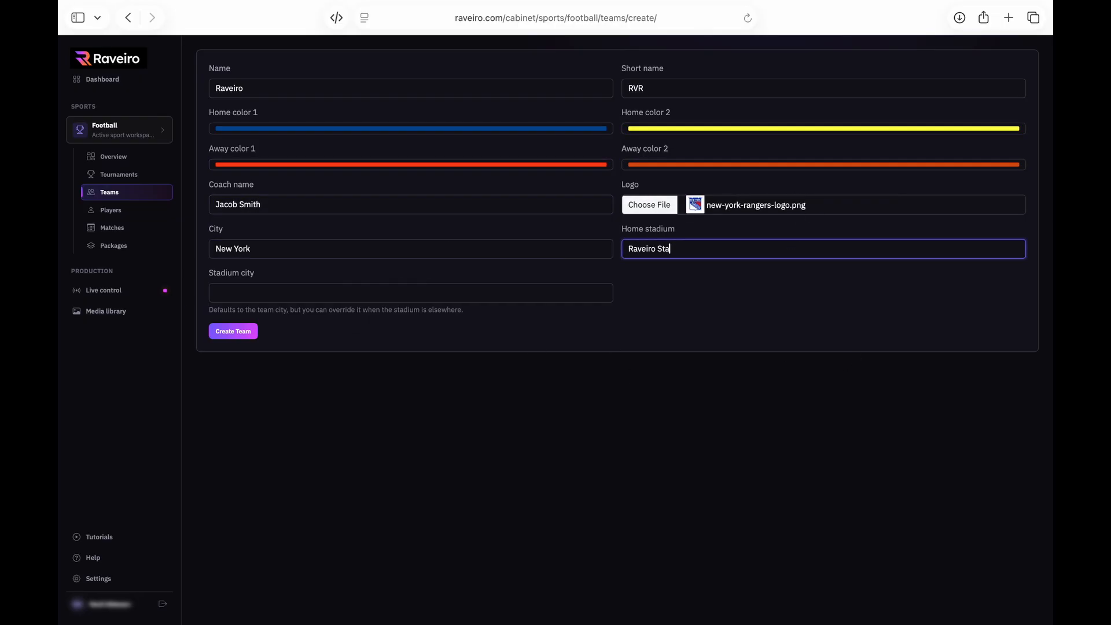
type("dium")
key("Tab")
type("Prague")
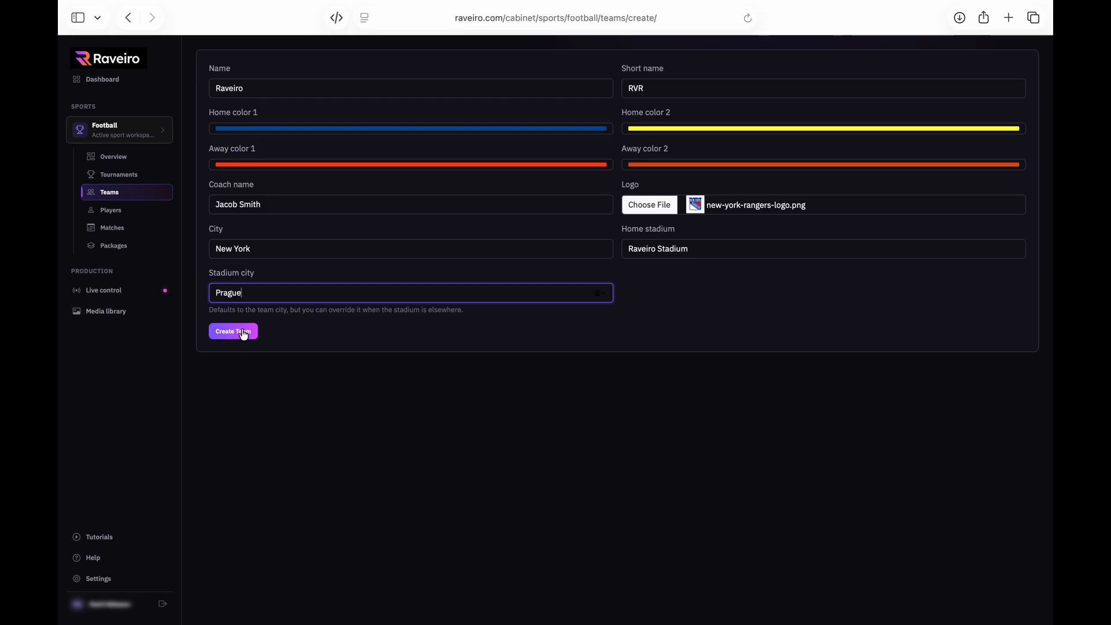
left_click(243, 337)
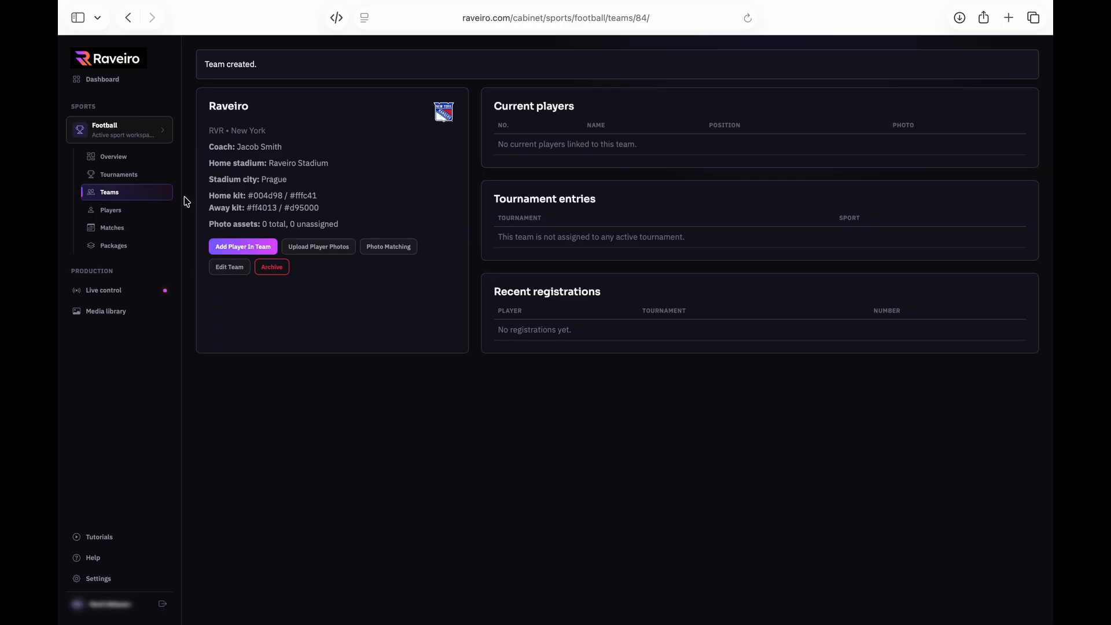
Create a number 20 midfielder on team Raveiro, entering the player's name and date of birth
left_click(119, 215)
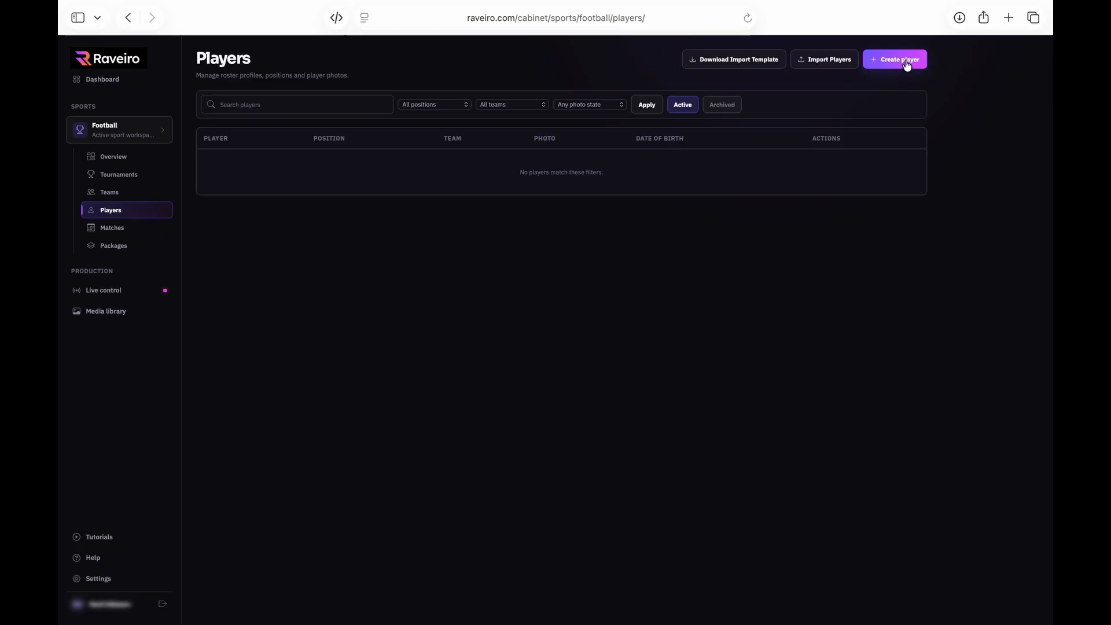
left_click(908, 60)
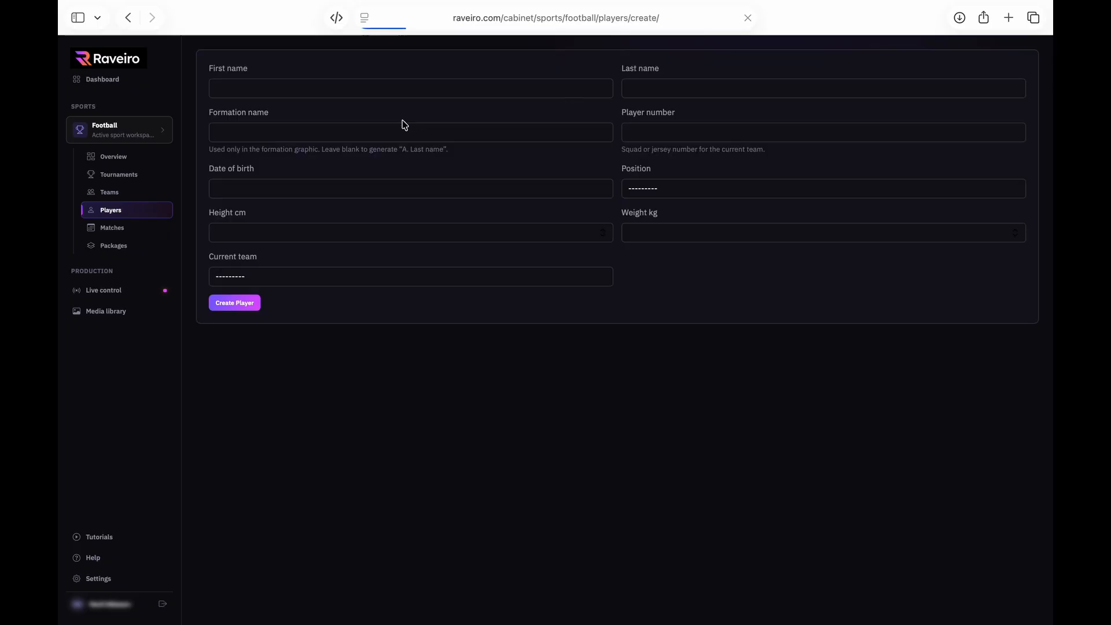
left_click(397, 88)
type("Raveiro")
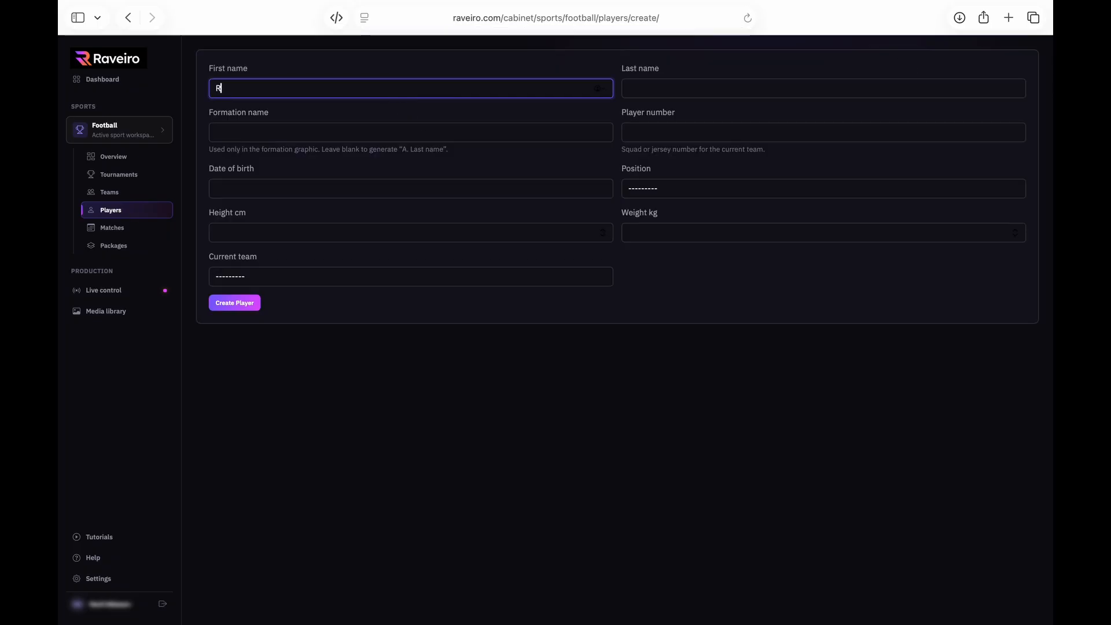
key("Tab")
type("Smith")
key("Tab")
key("Tab")
type("20")
key("Tab")
type("19.12.1990")
left_click(679, 189)
left_click(648, 246)
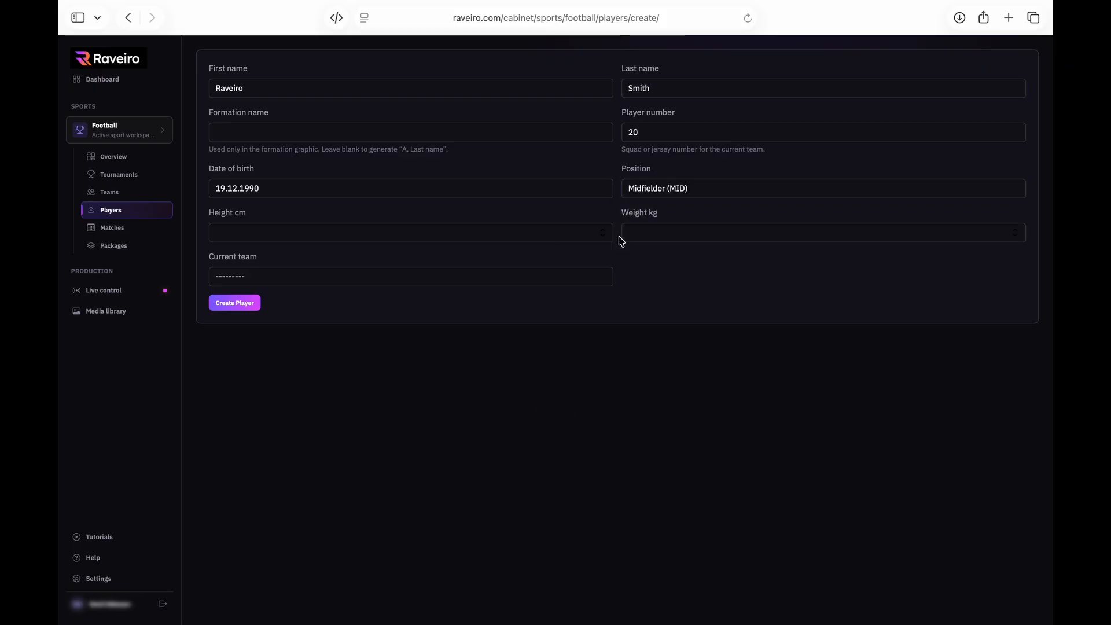
left_click(316, 276)
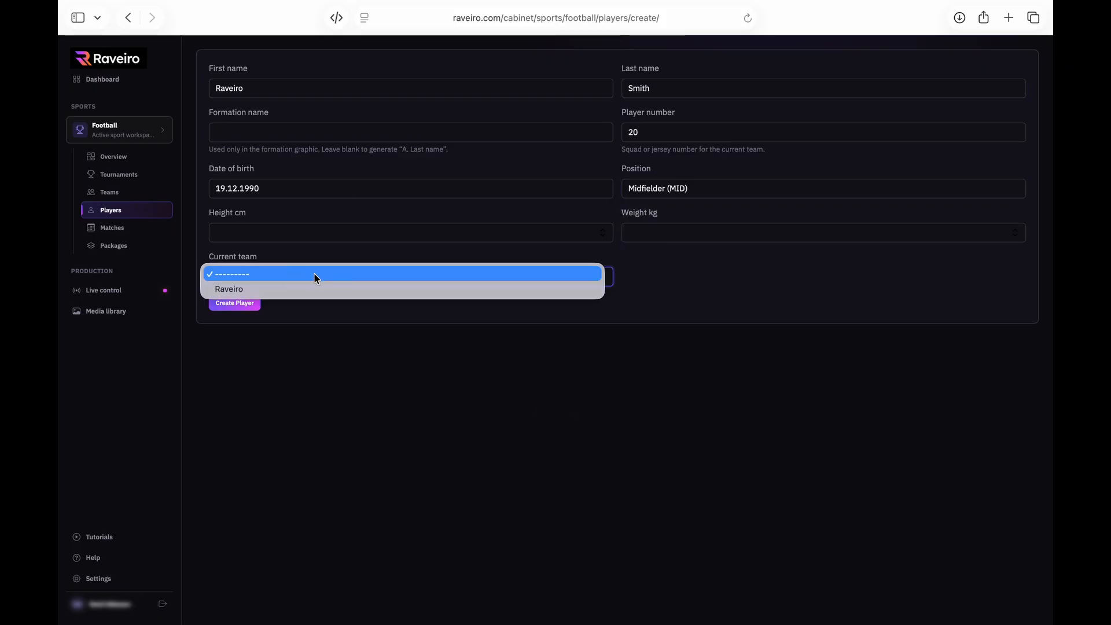
left_click(241, 290)
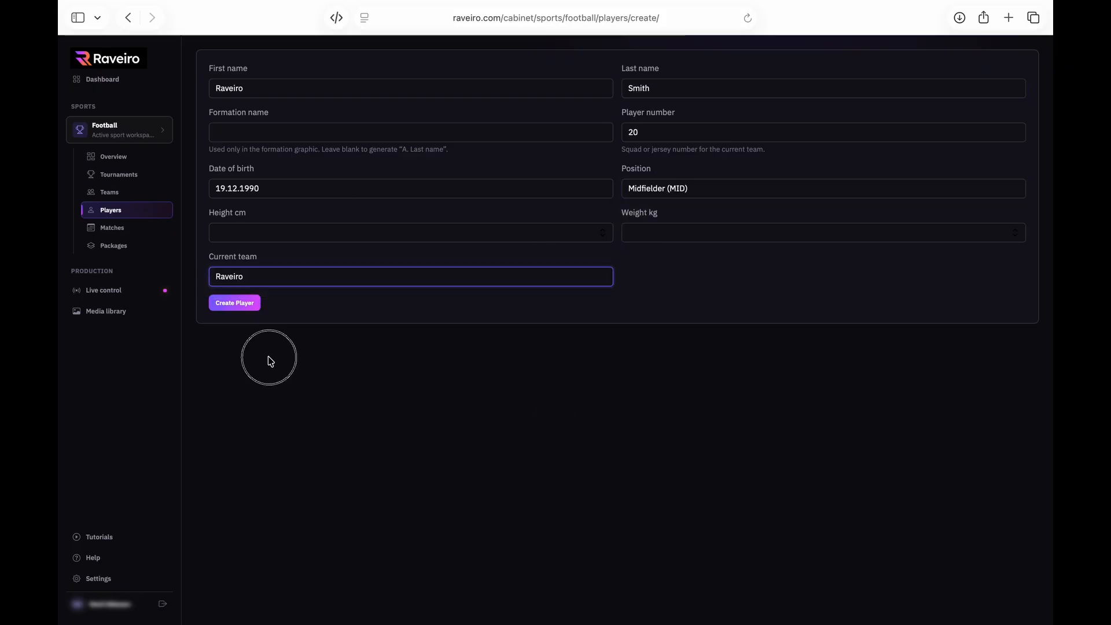
left_click(250, 306)
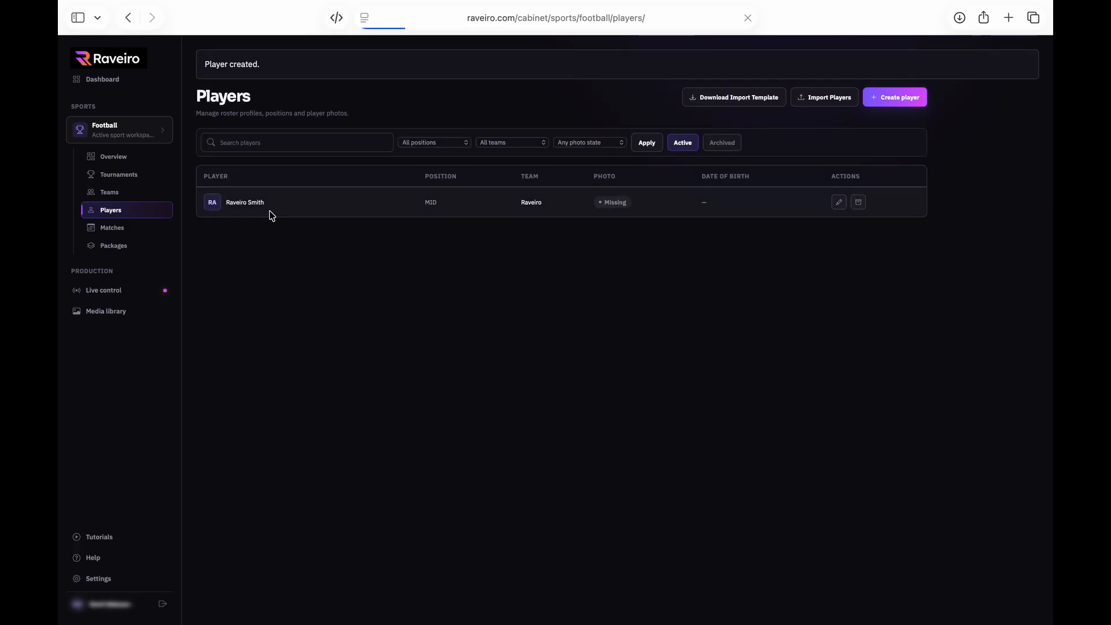
Check the new player's profile, then download the player import template
left_click(106, 212)
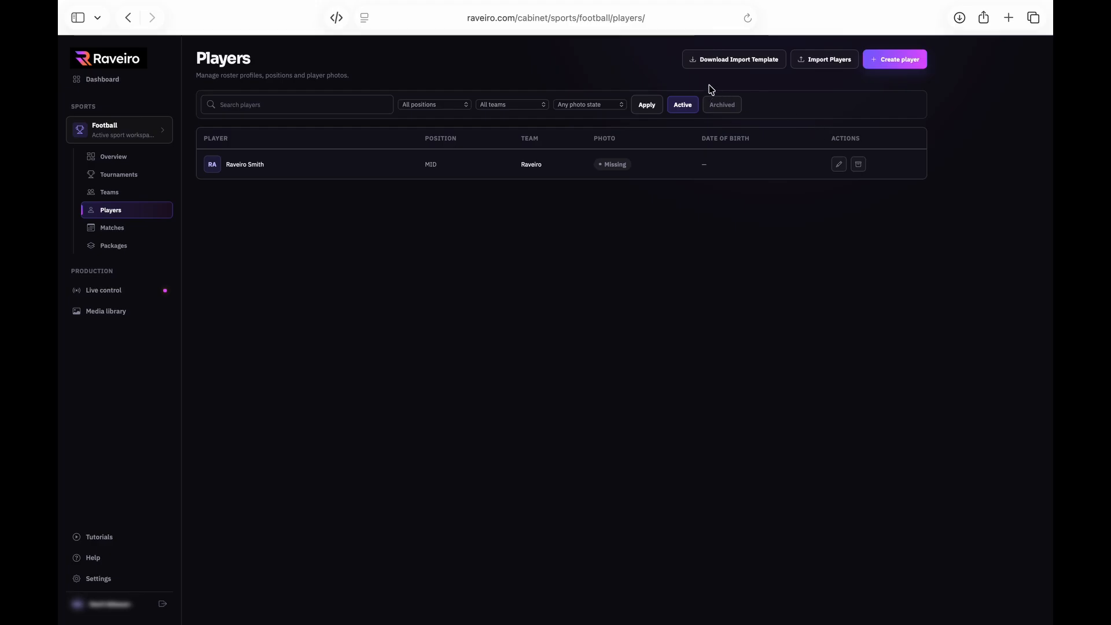
left_click(900, 68)
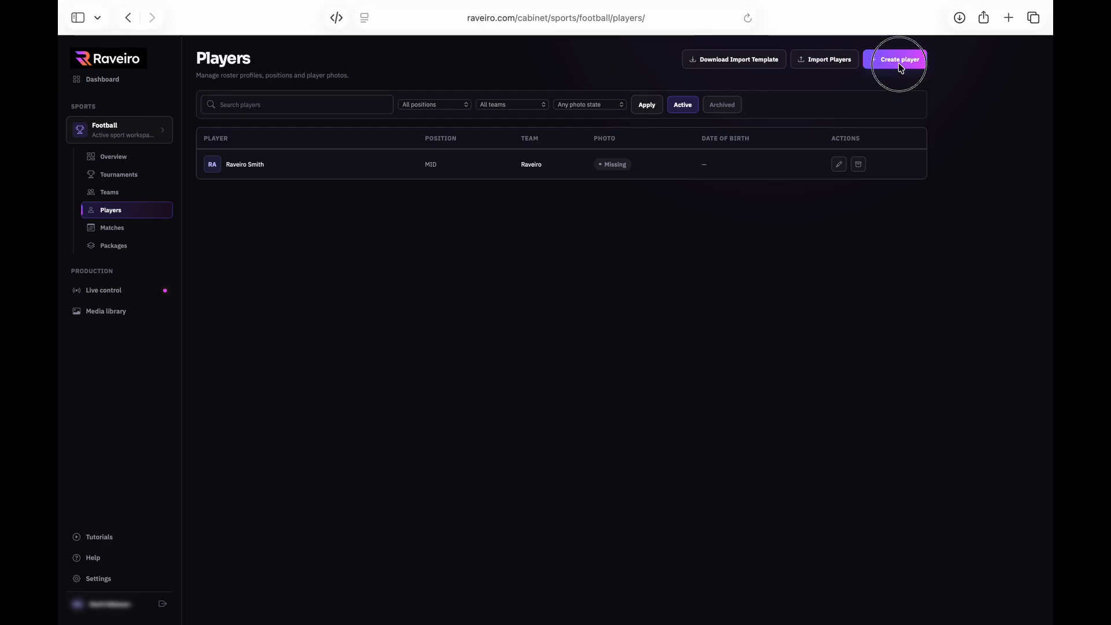
left_click(119, 215)
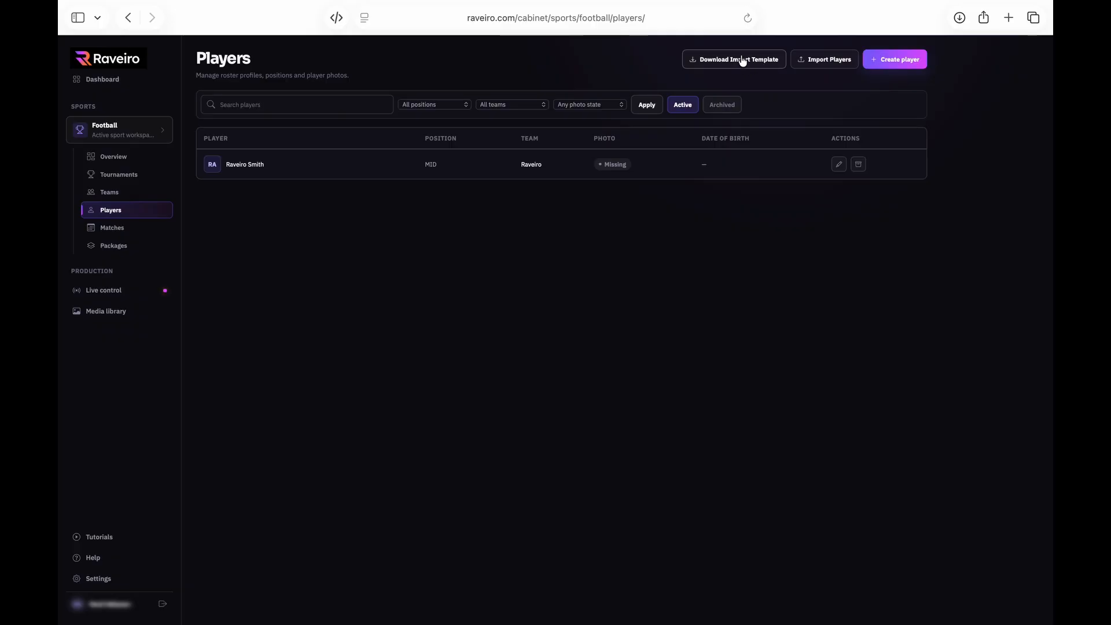
left_click(742, 60)
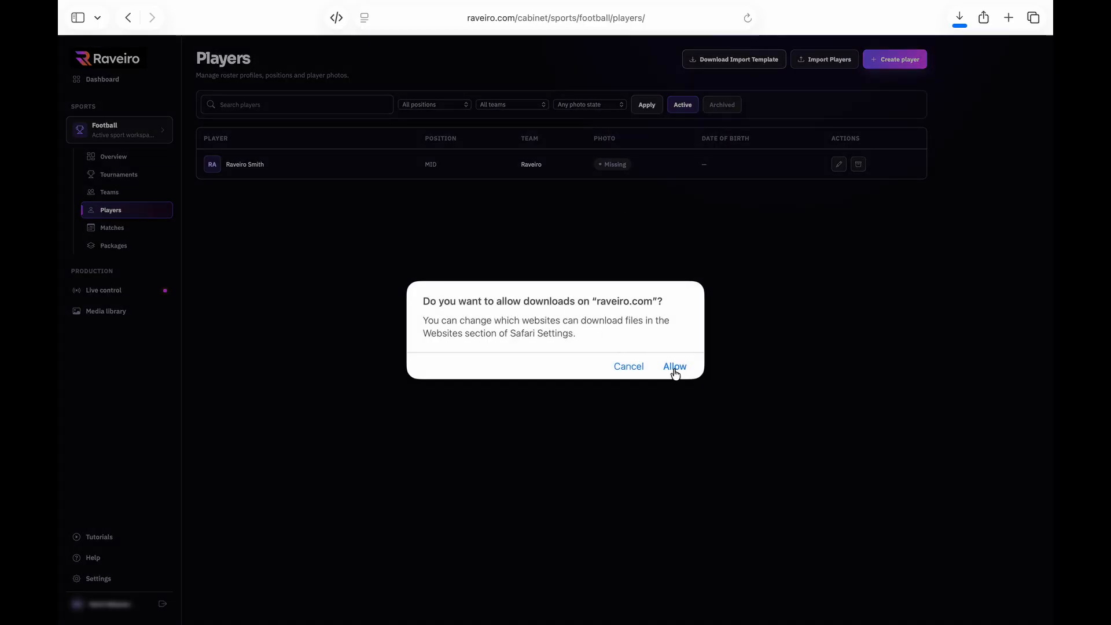
left_click(676, 367)
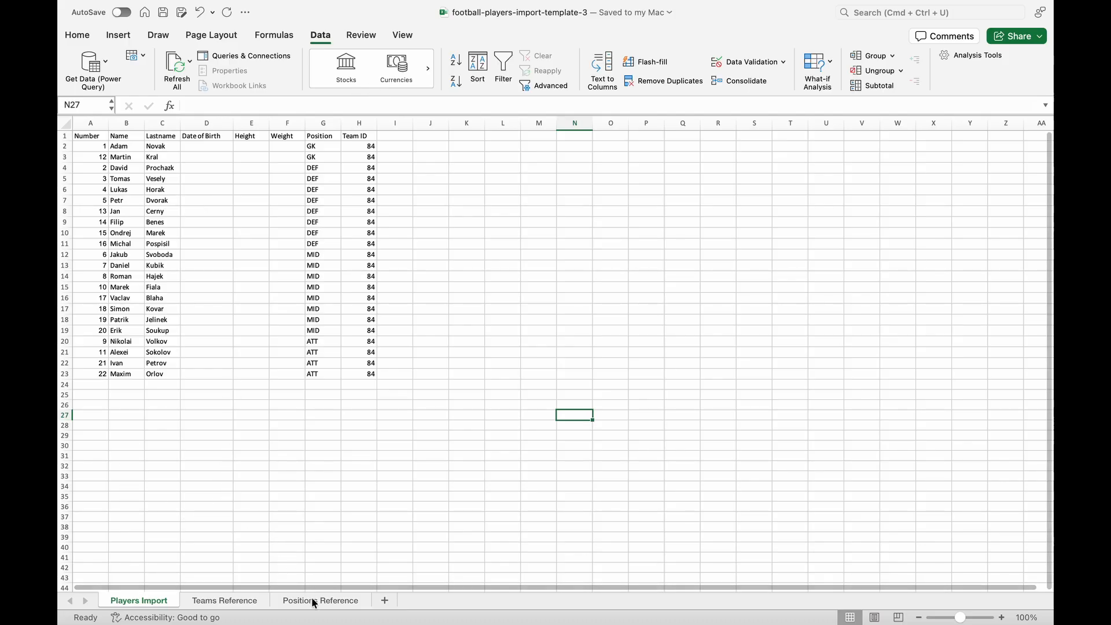
left_click(212, 602)
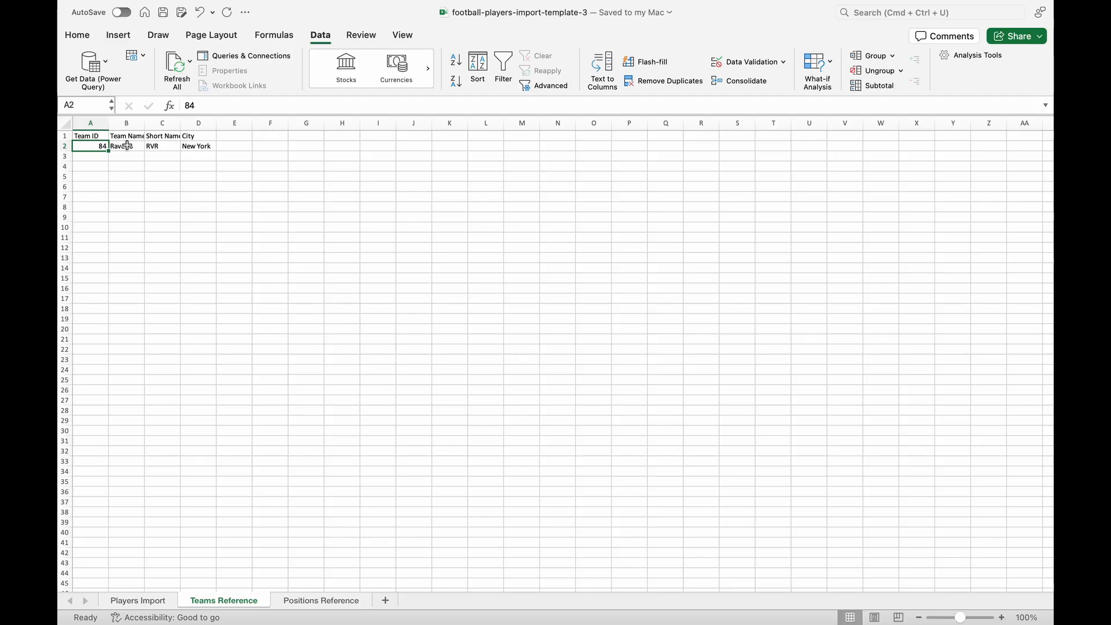
left_click(322, 601)
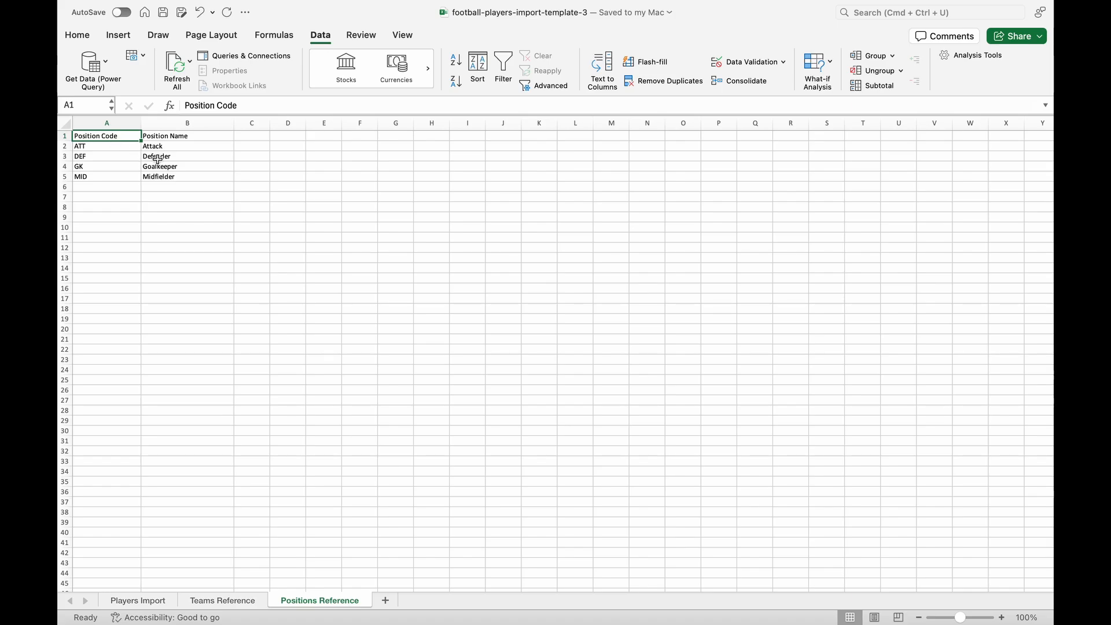
left_click_drag(113, 146, 111, 177)
left_click(213, 241)
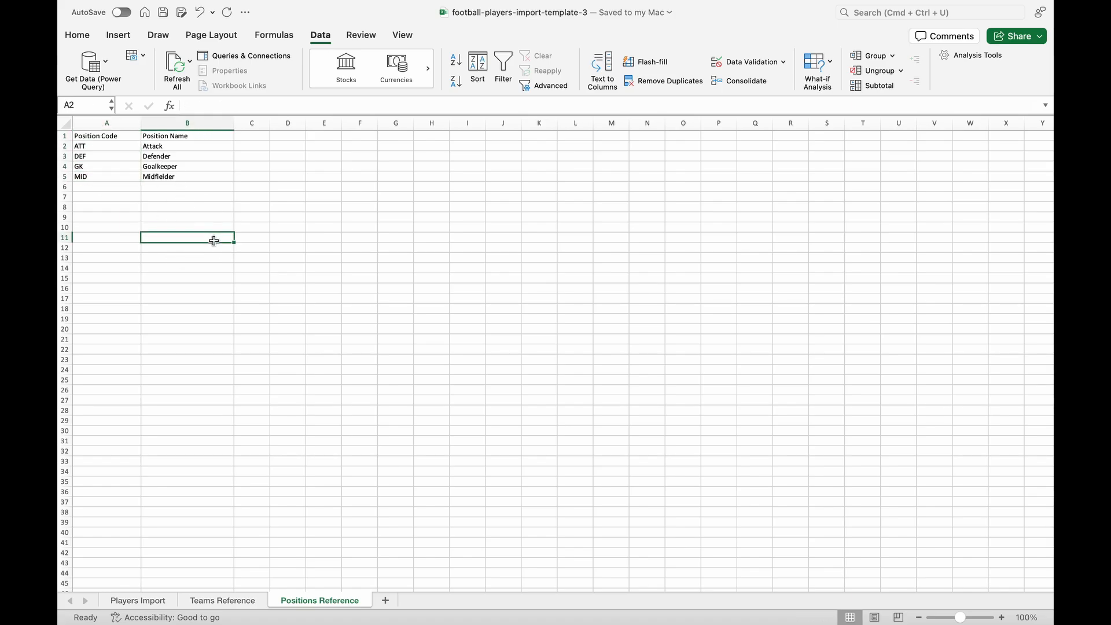
left_click(144, 602)
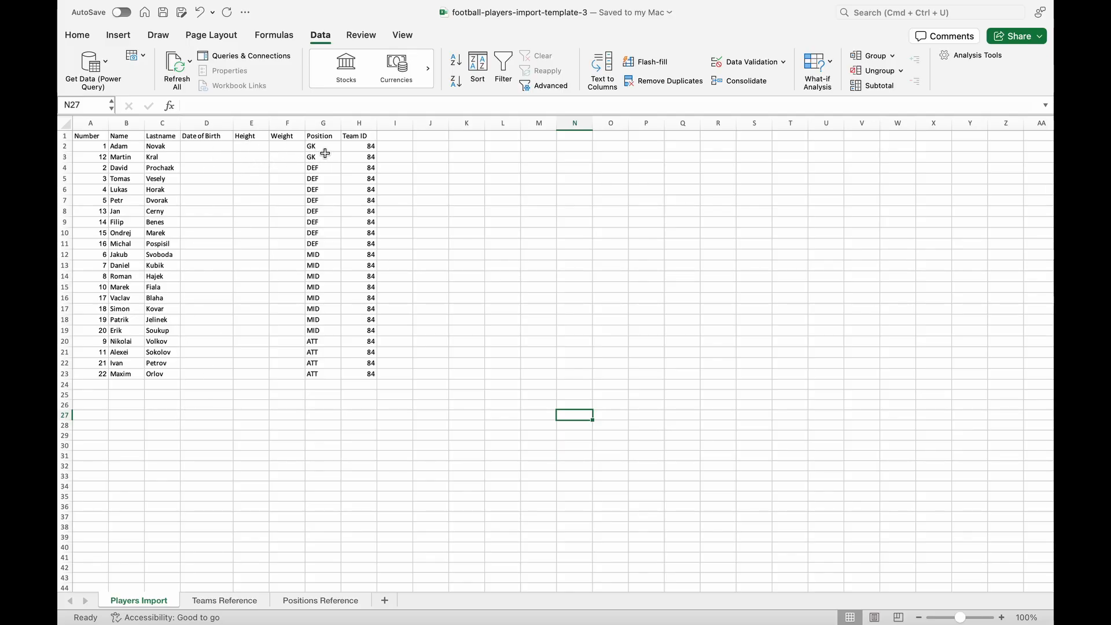
left_click_drag(325, 148, 329, 364)
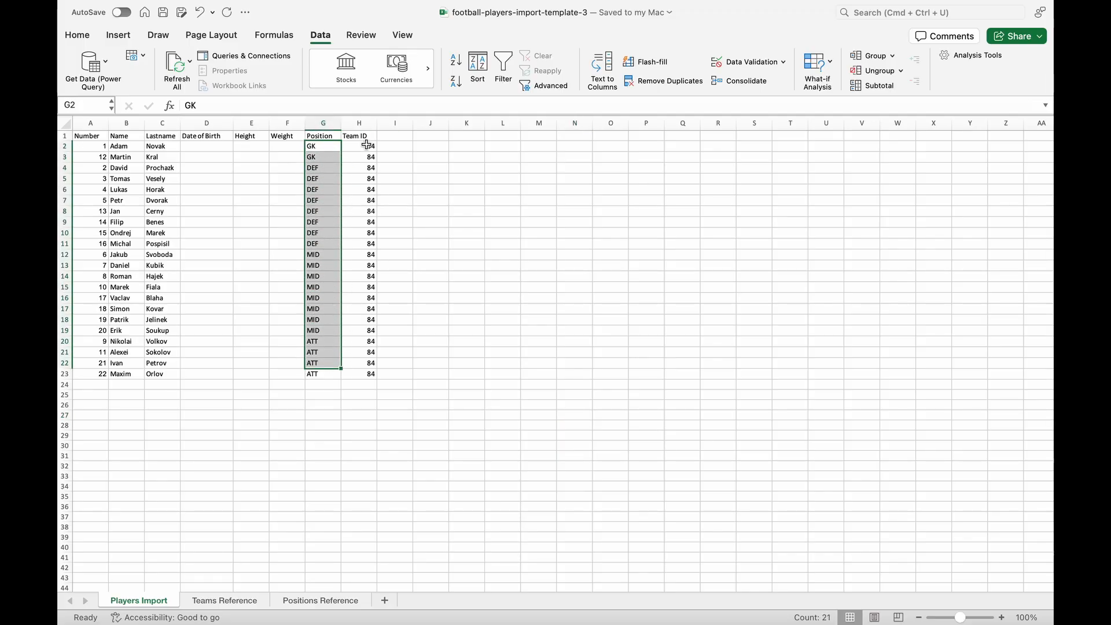
left_click(450, 351)
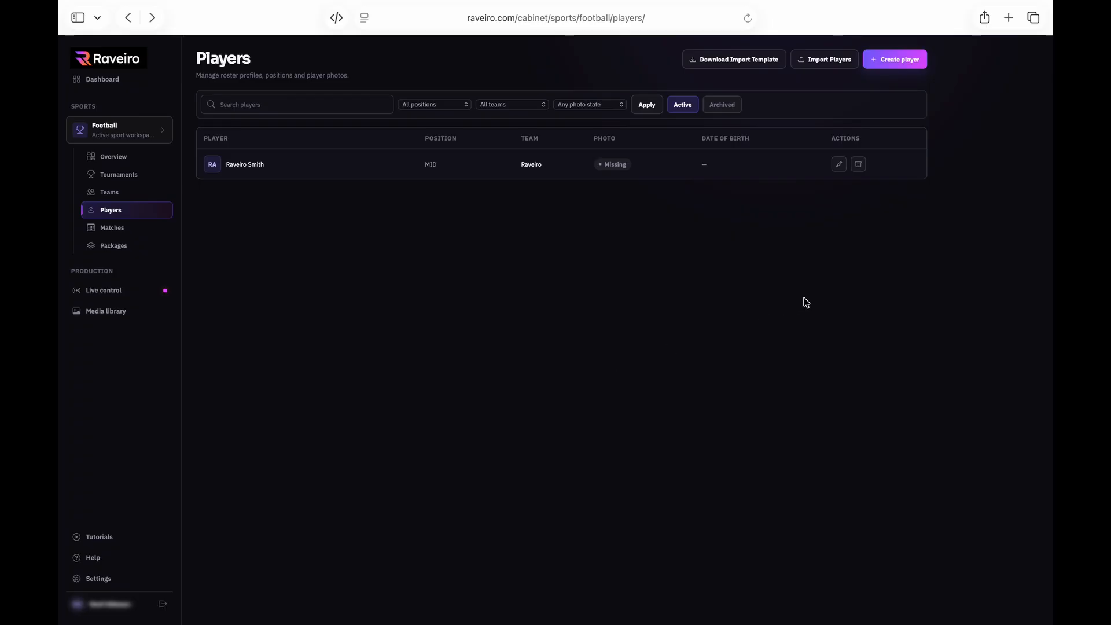
Import players from football-players-import-template-3.xlsx after reviewing all 22 valid rows
left_click(823, 64)
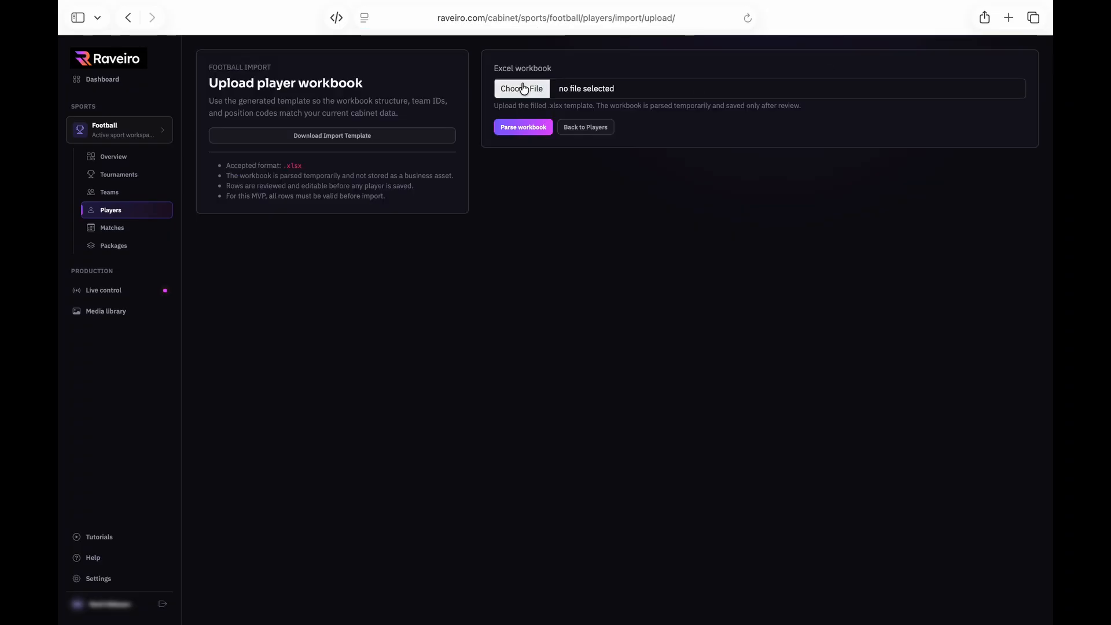
left_click(523, 89)
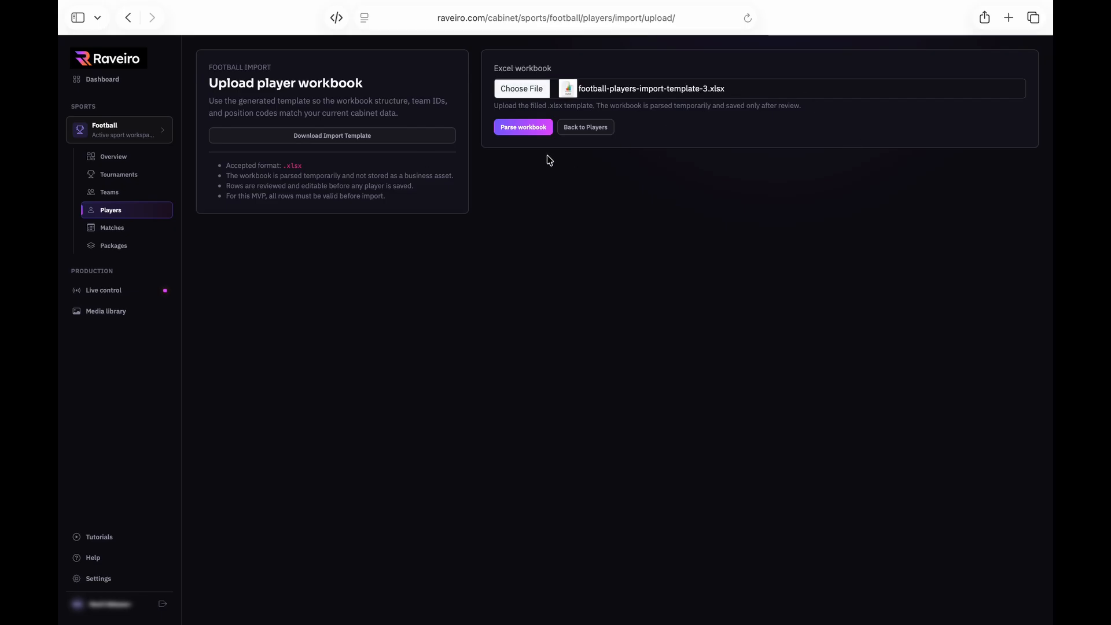
left_click(518, 134)
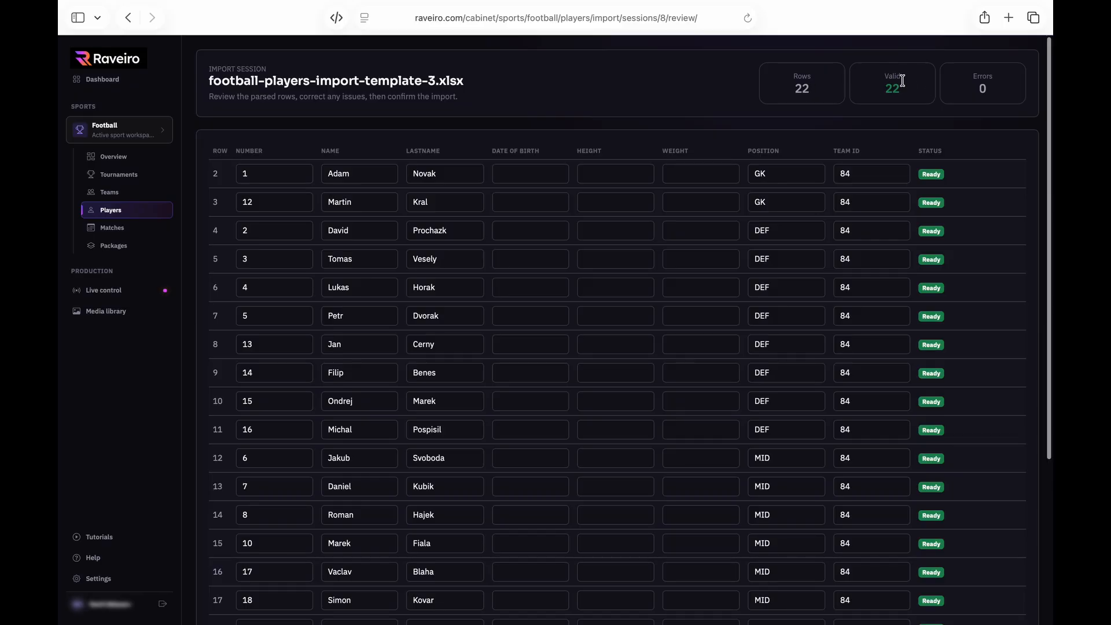
scroll(938, 216, "down", 5)
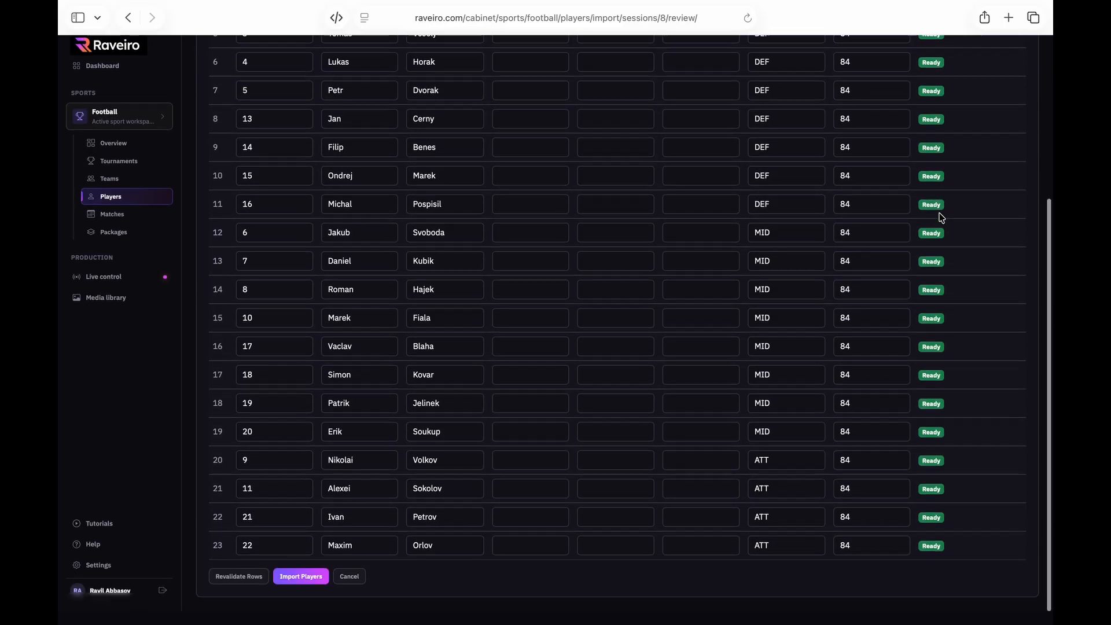
scroll(602, 211, "up", 5)
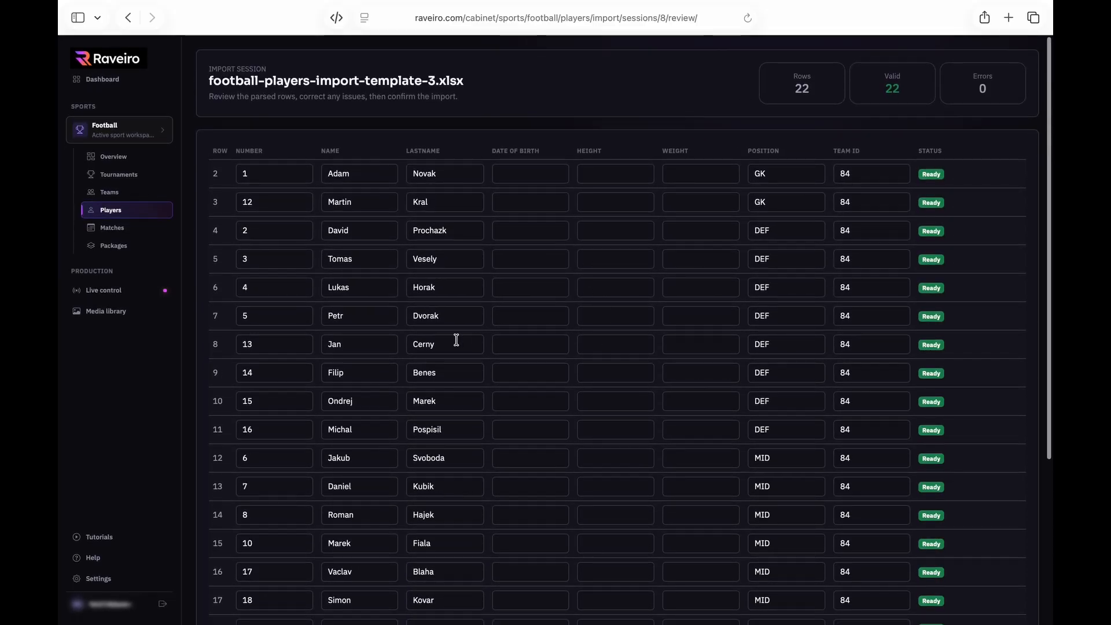
scroll(454, 342, "down", 5)
scroll(484, 380, "up", 5)
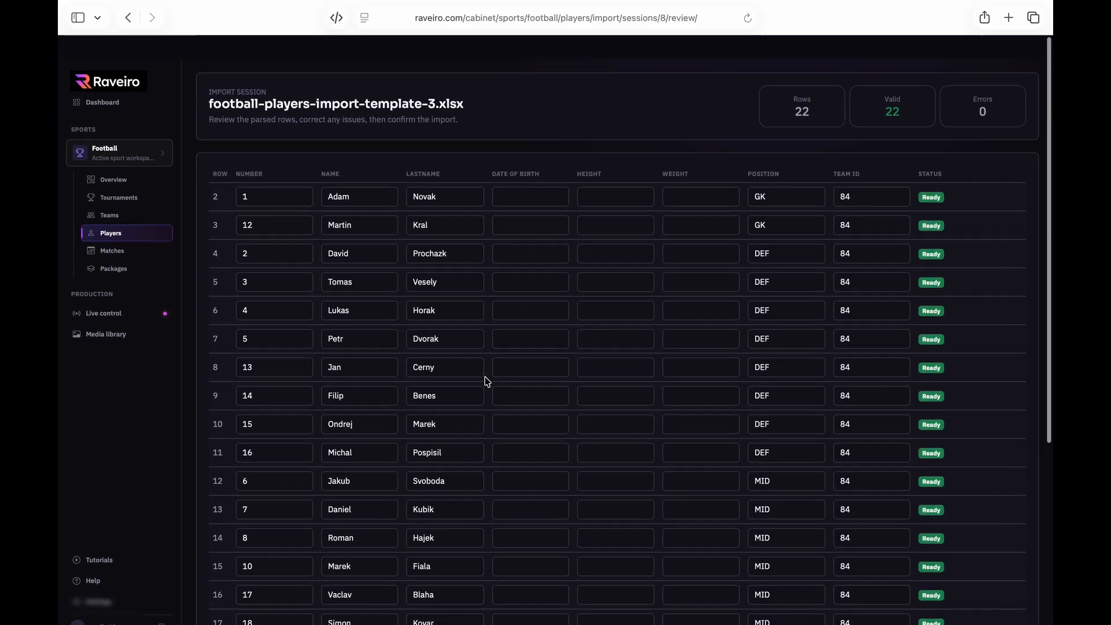
scroll(503, 285, "down", 5)
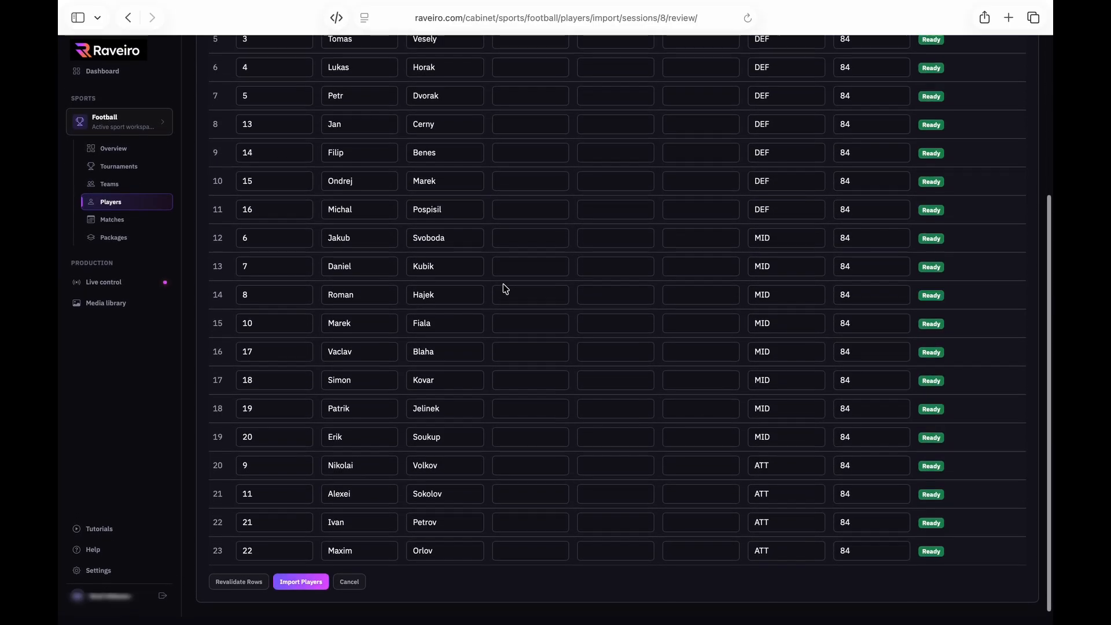
left_click(299, 590)
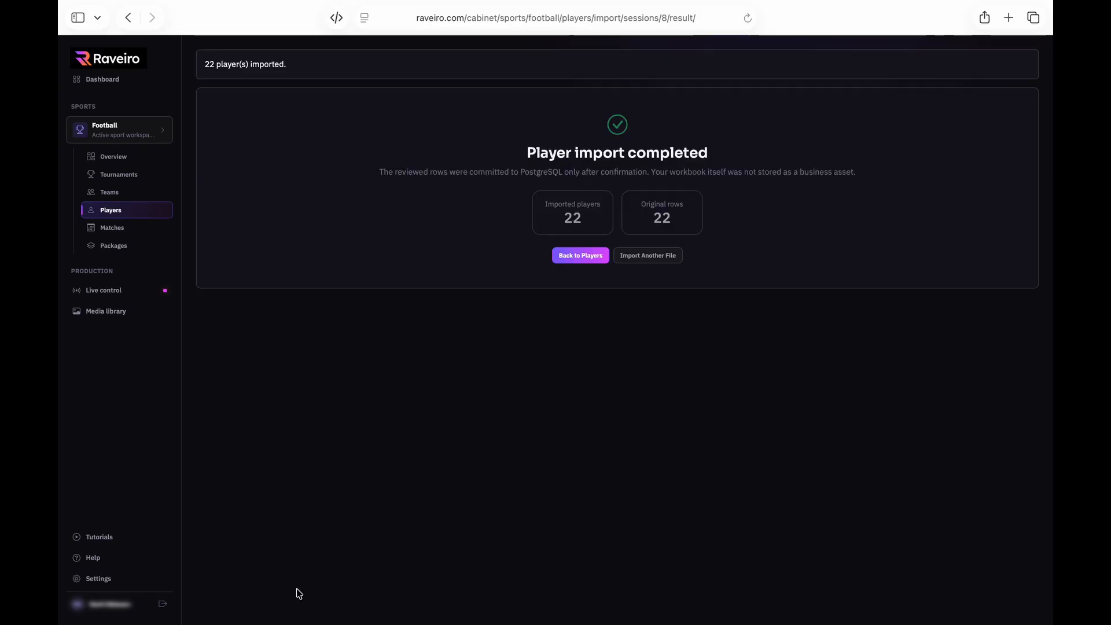
Check team Raveiro's imported roster, then return to the Players list
left_click(110, 211)
left_click(113, 193)
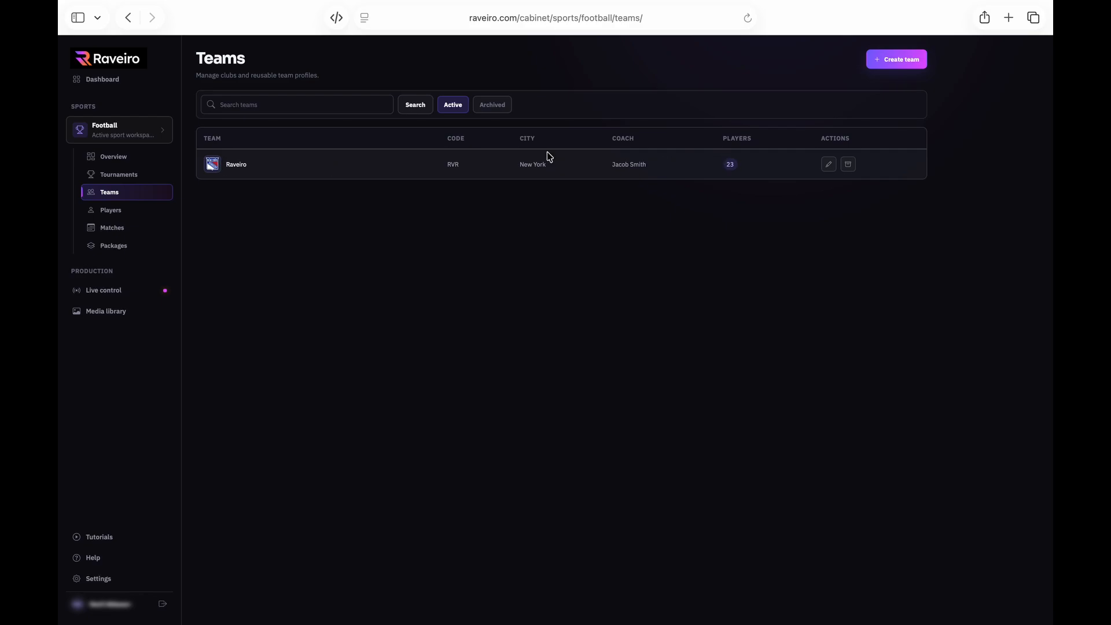
left_click(237, 165)
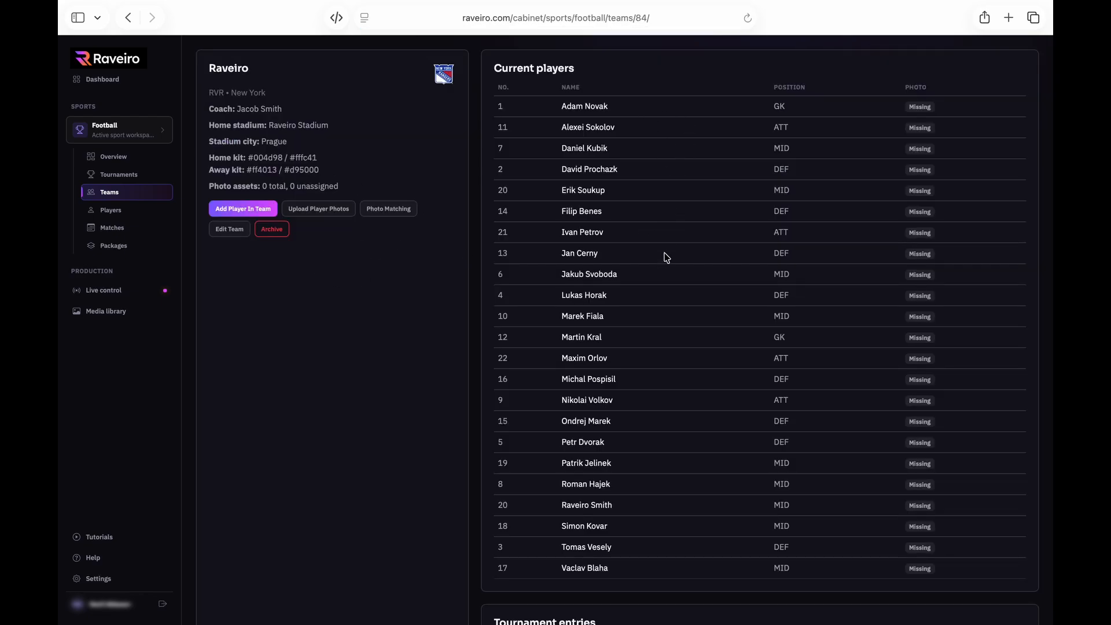
scroll(639, 451, "down", 6)
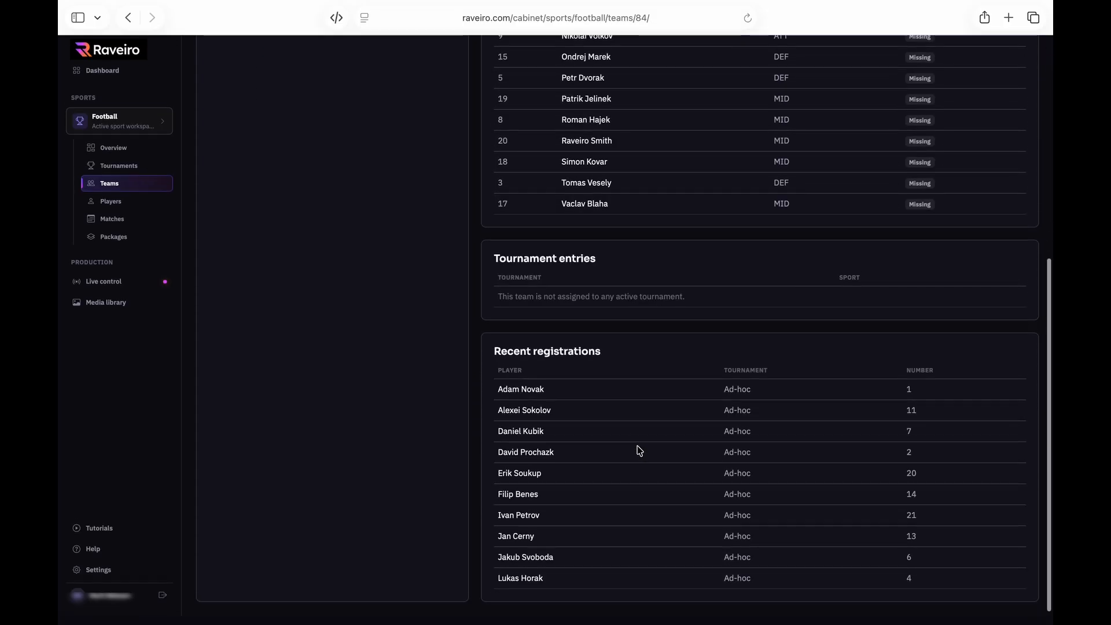
scroll(639, 450, "up", 6)
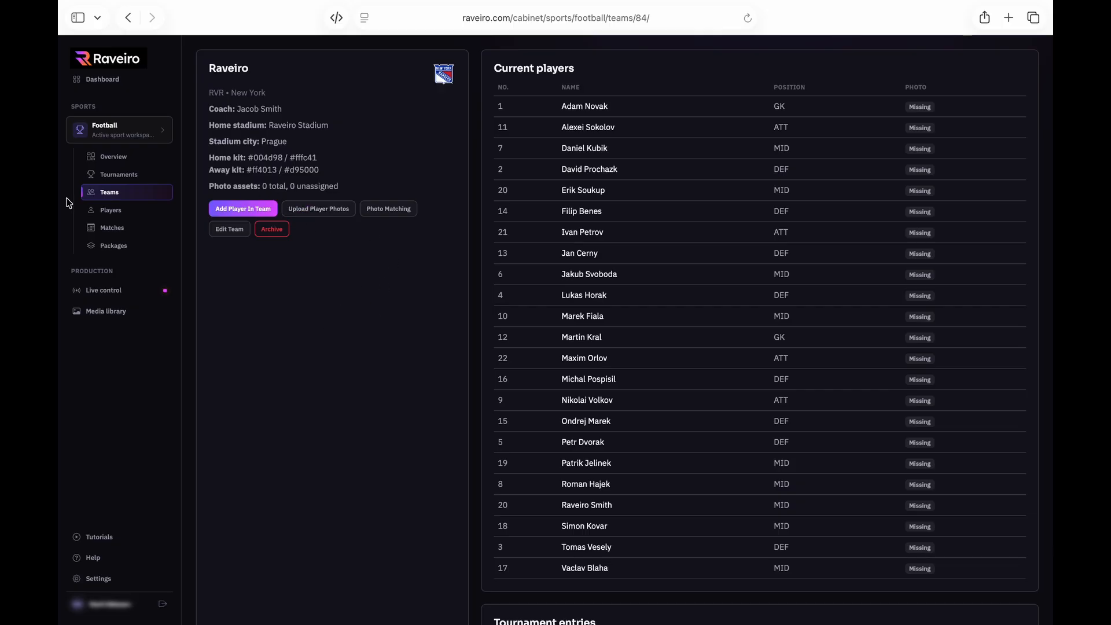
left_click(109, 197)
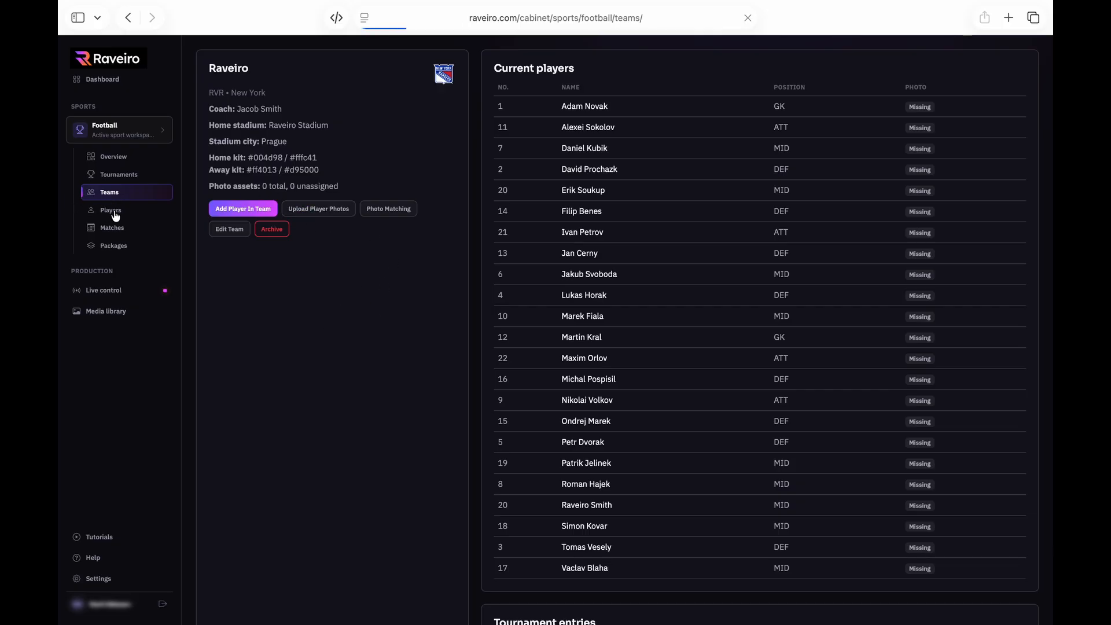
left_click(113, 212)
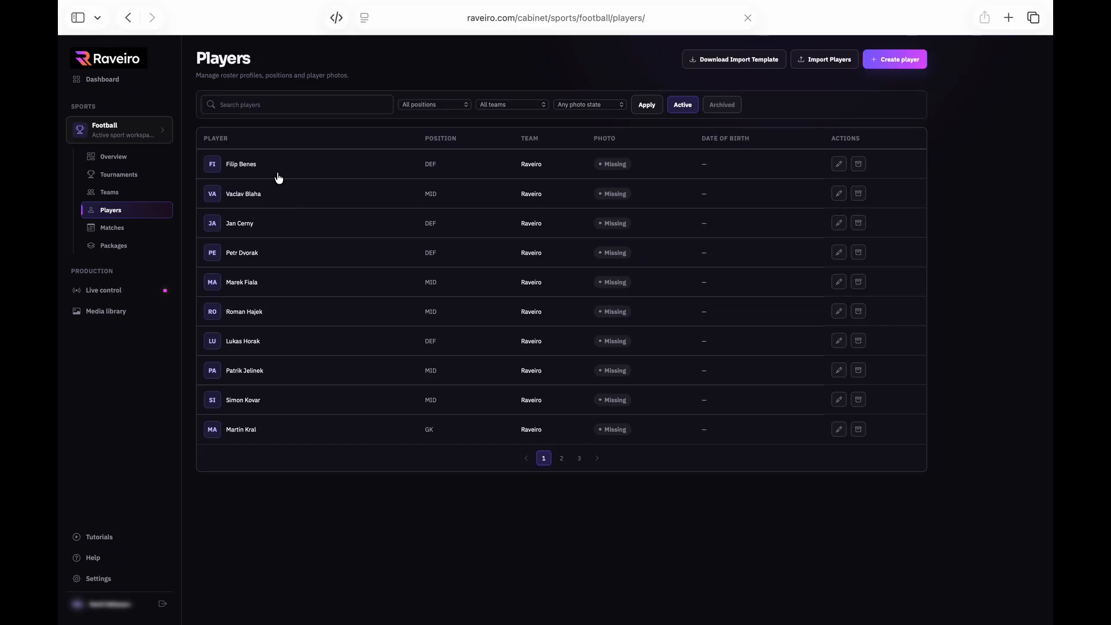
Give the number 14 defender a profile photo from player1 Large.jpeg
left_click(229, 169)
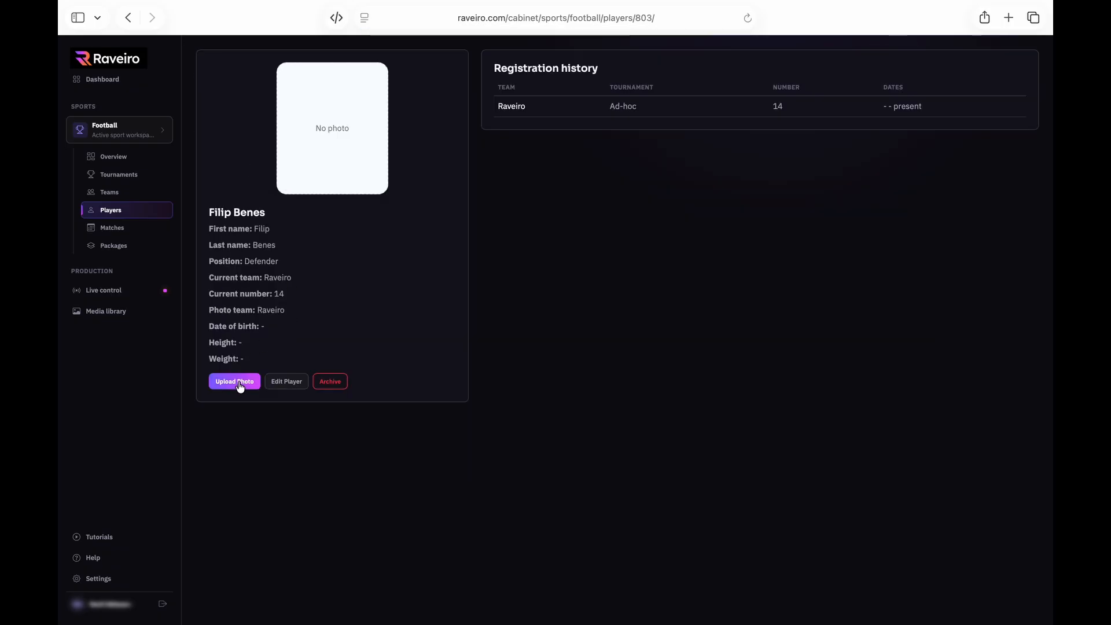
left_click(238, 383)
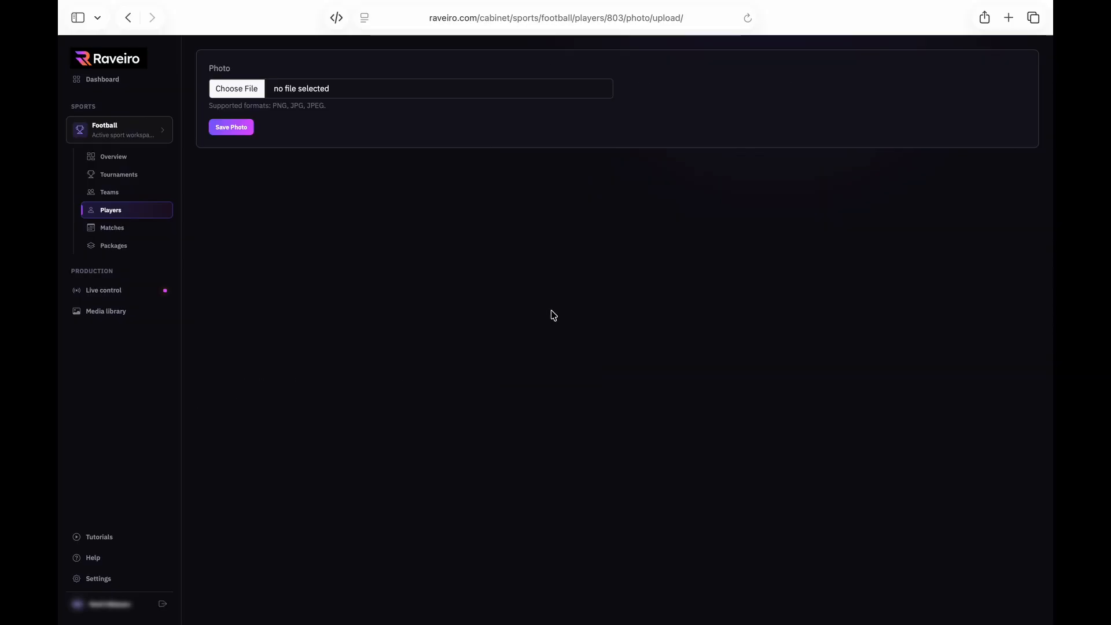
left_click(227, 90)
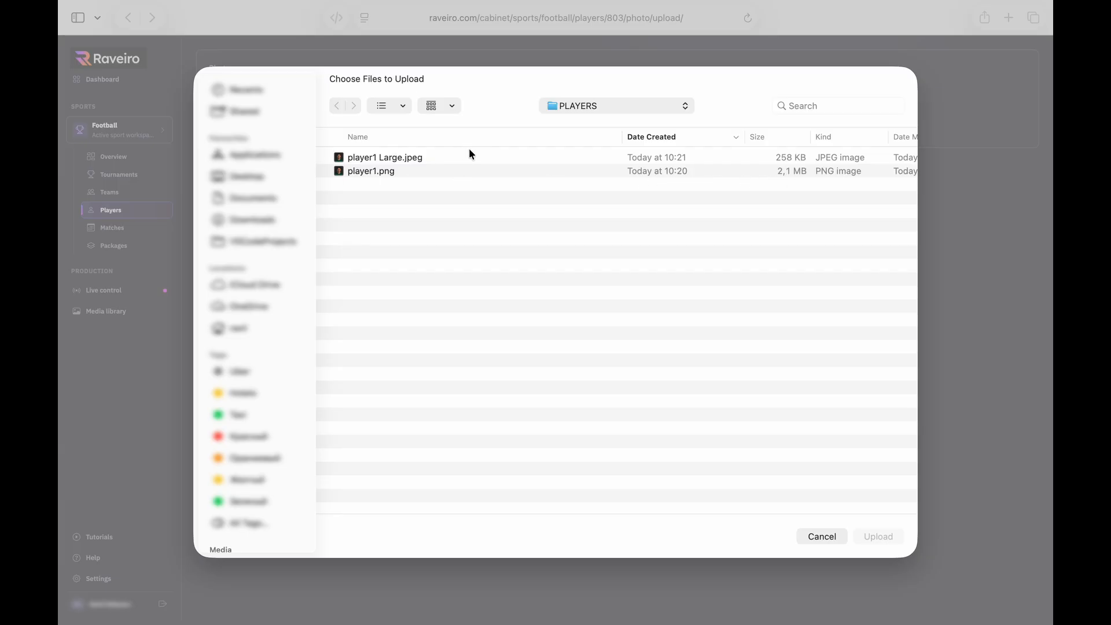
double_click(368, 158)
left_click(236, 131)
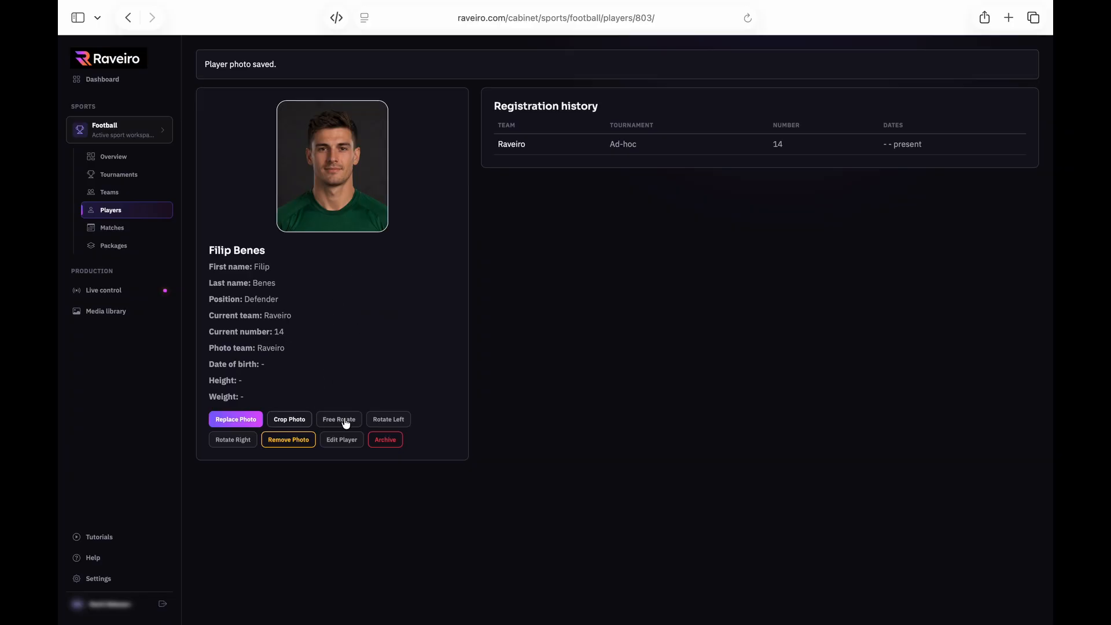
left_click(294, 420)
Crop defender 14's headshot at a 2:3 ratio, reselecting 2:3 after the mismatch warning
left_click(814, 142)
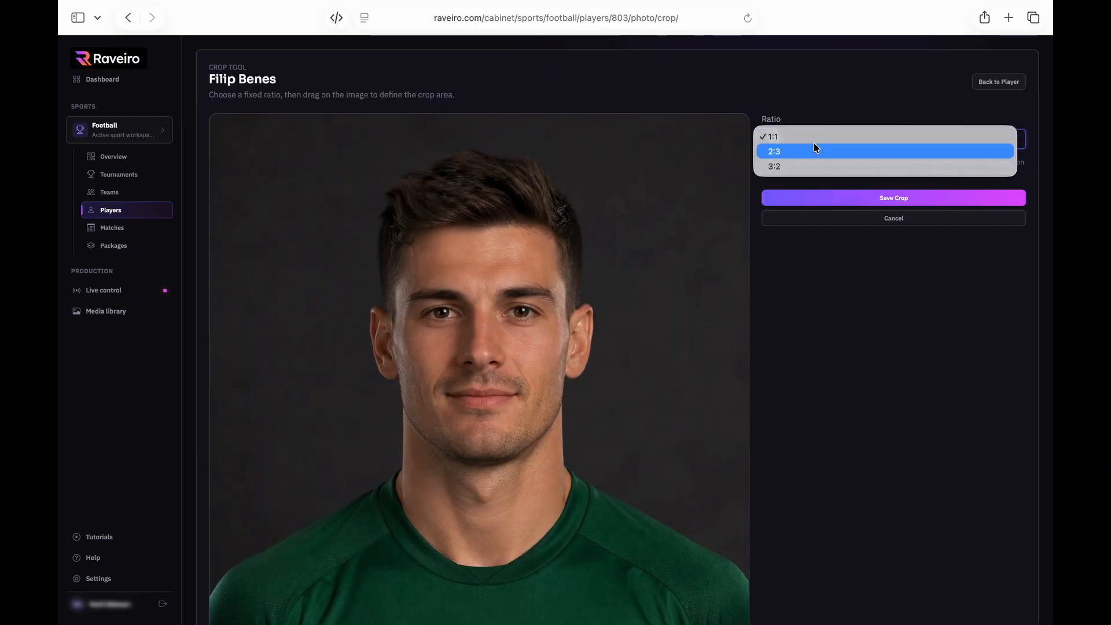
left_click(797, 152)
scroll(547, 265, "down", 3)
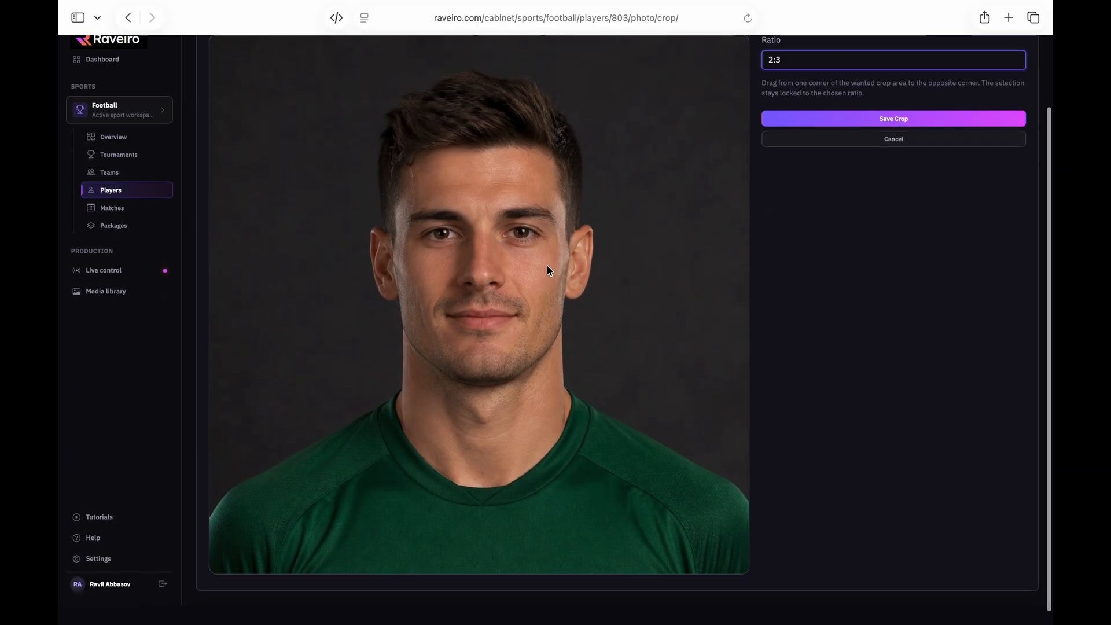
scroll(547, 270, "up", 3)
left_click(834, 195)
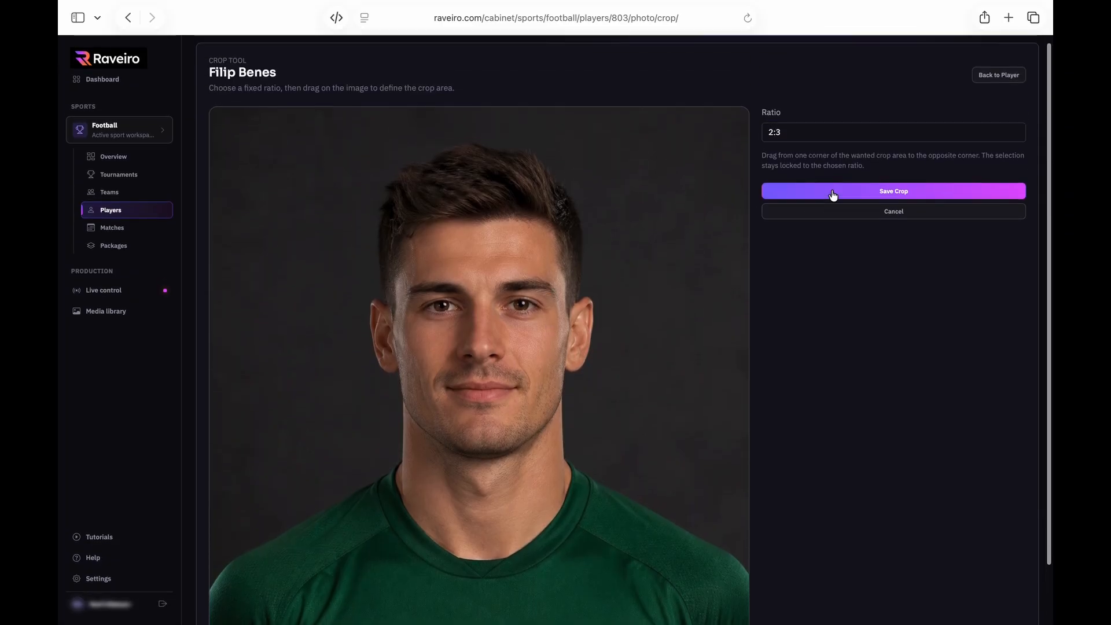
scroll(522, 349, "down", 3)
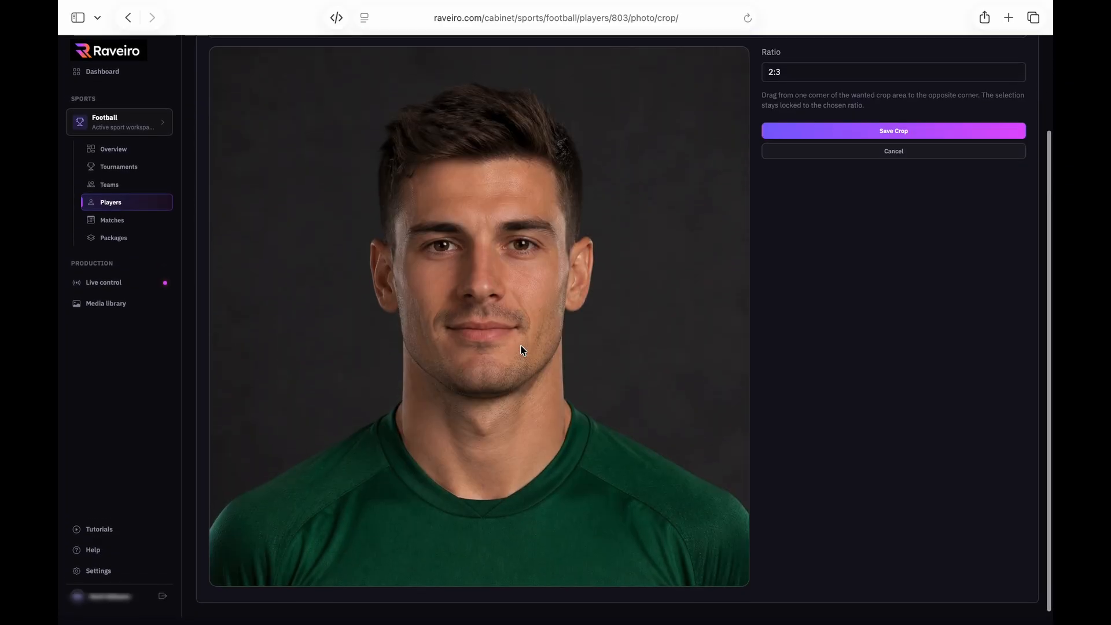
scroll(523, 350, "up", 3)
left_click(786, 189)
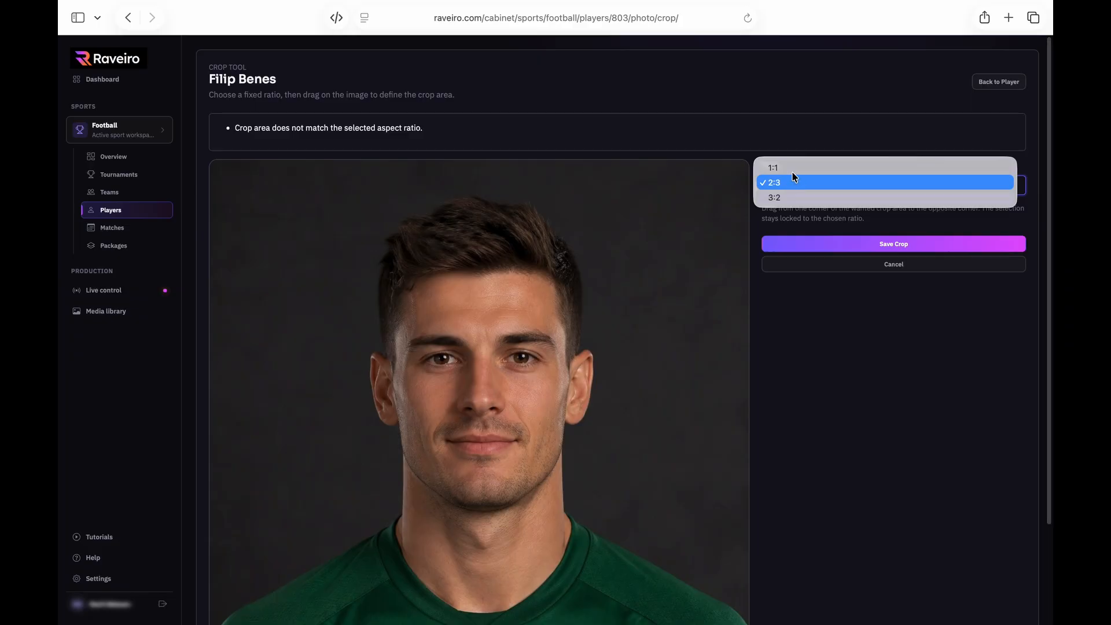
left_click(793, 185)
left_click(844, 245)
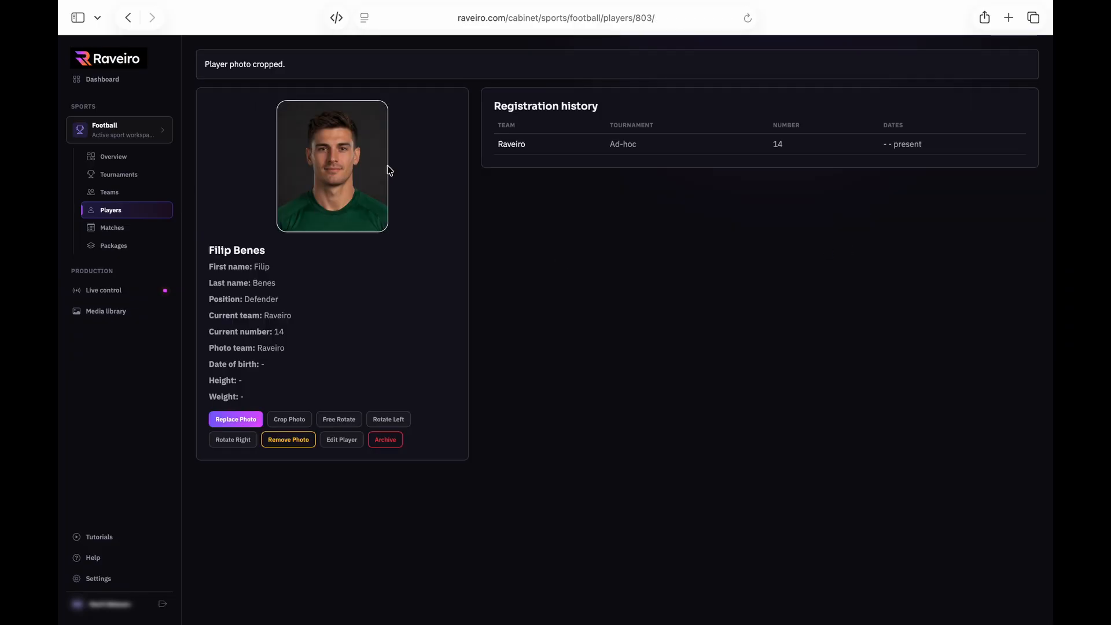
left_click(587, 274)
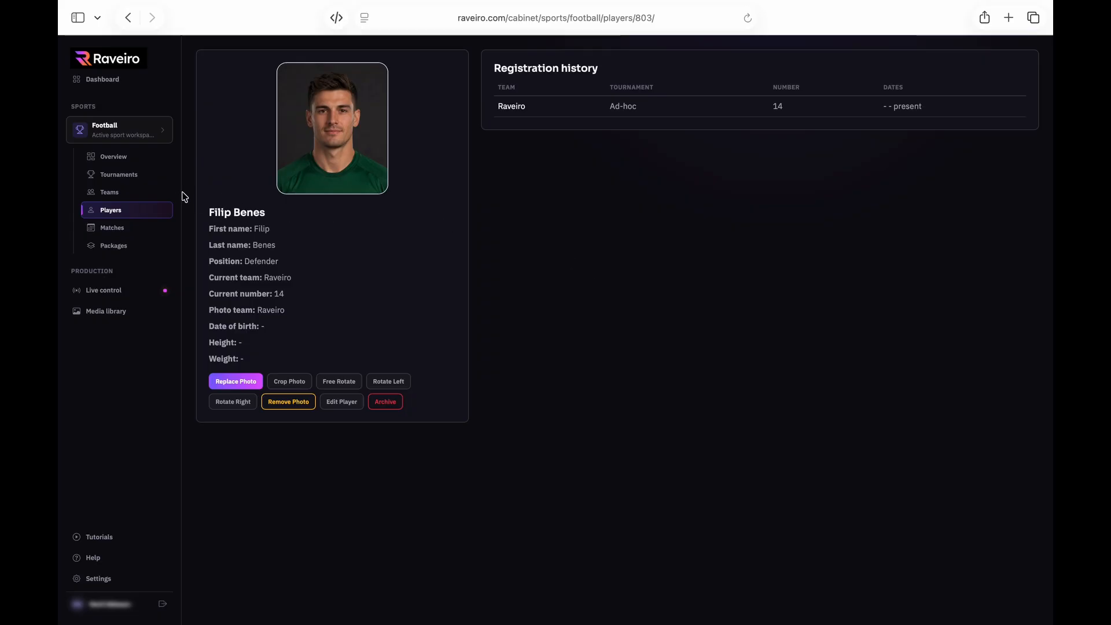
Upload all twelve headshot JPEGs to team Raveiro's player photos
left_click(119, 198)
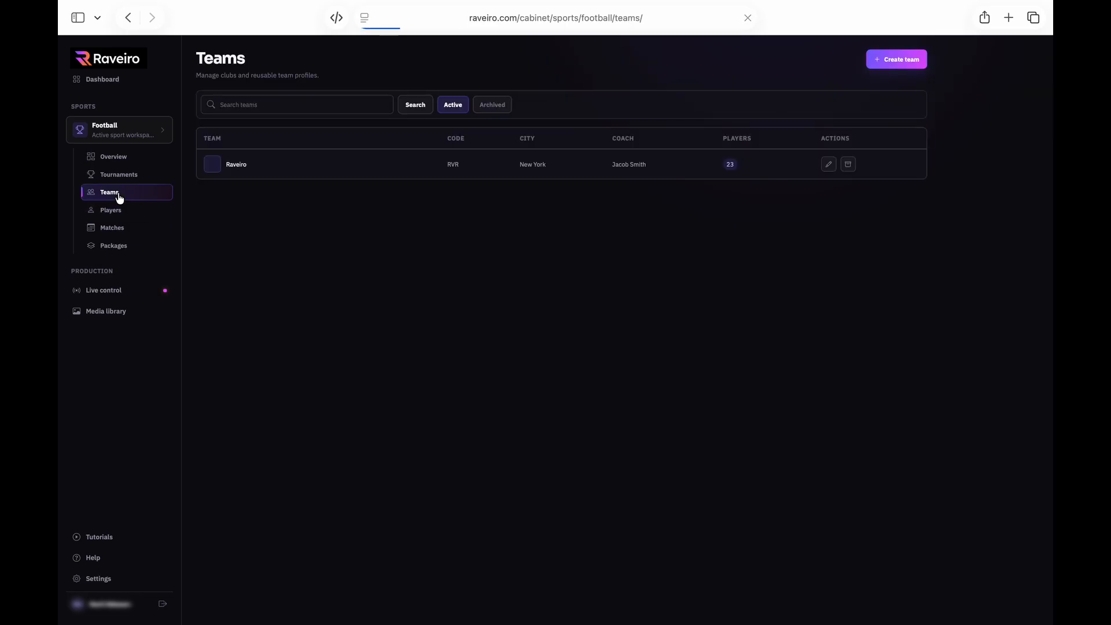
left_click(239, 165)
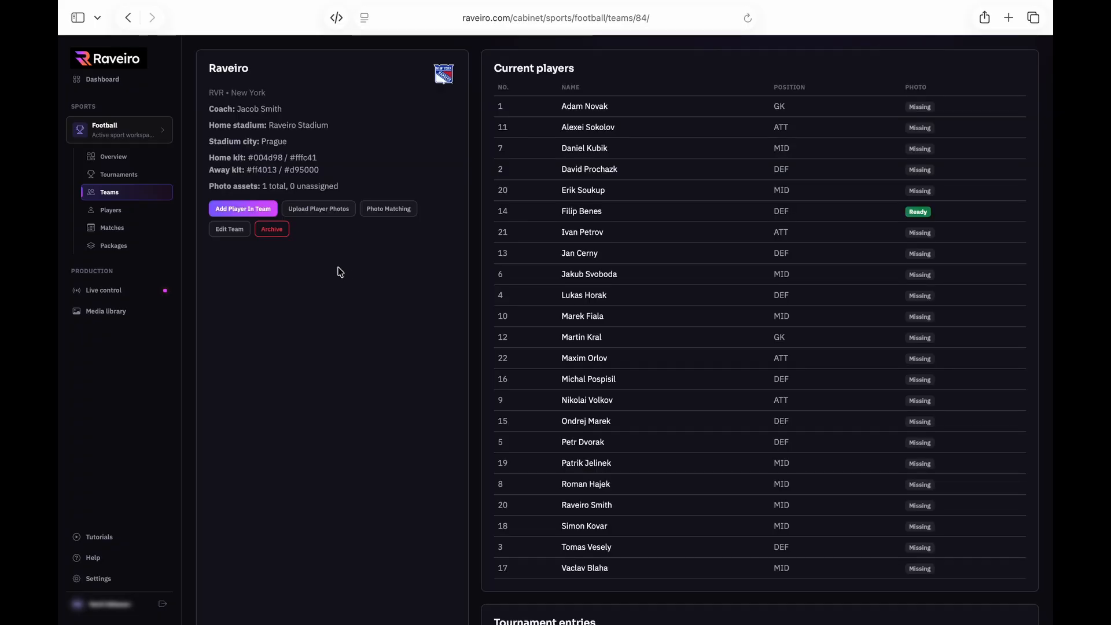
left_click(332, 216)
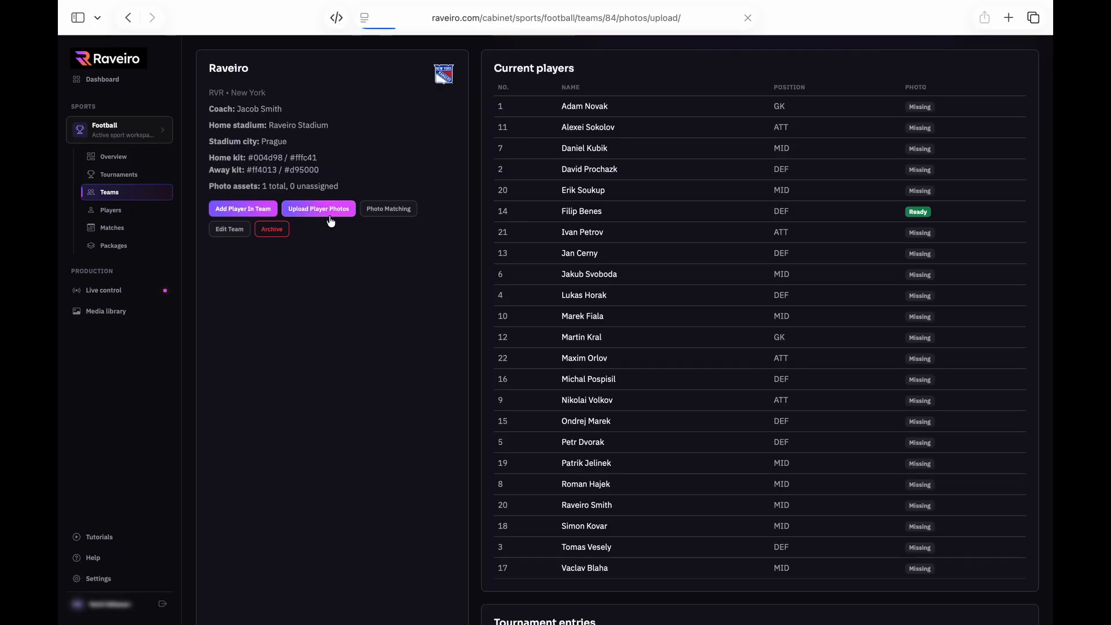
left_click(524, 88)
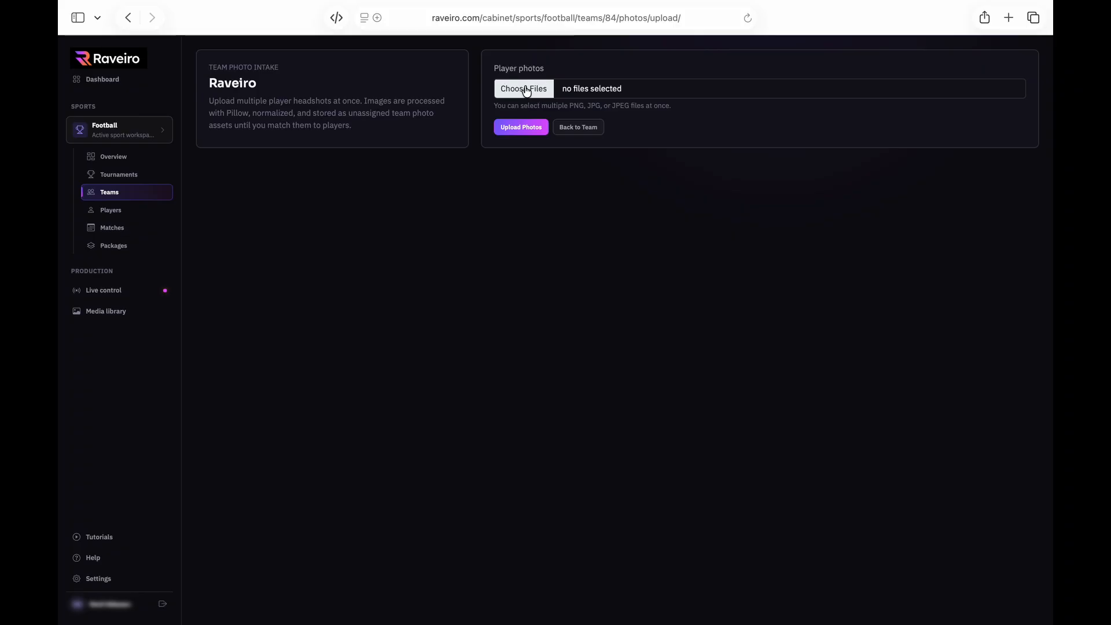
left_click_drag(387, 370, 356, 112)
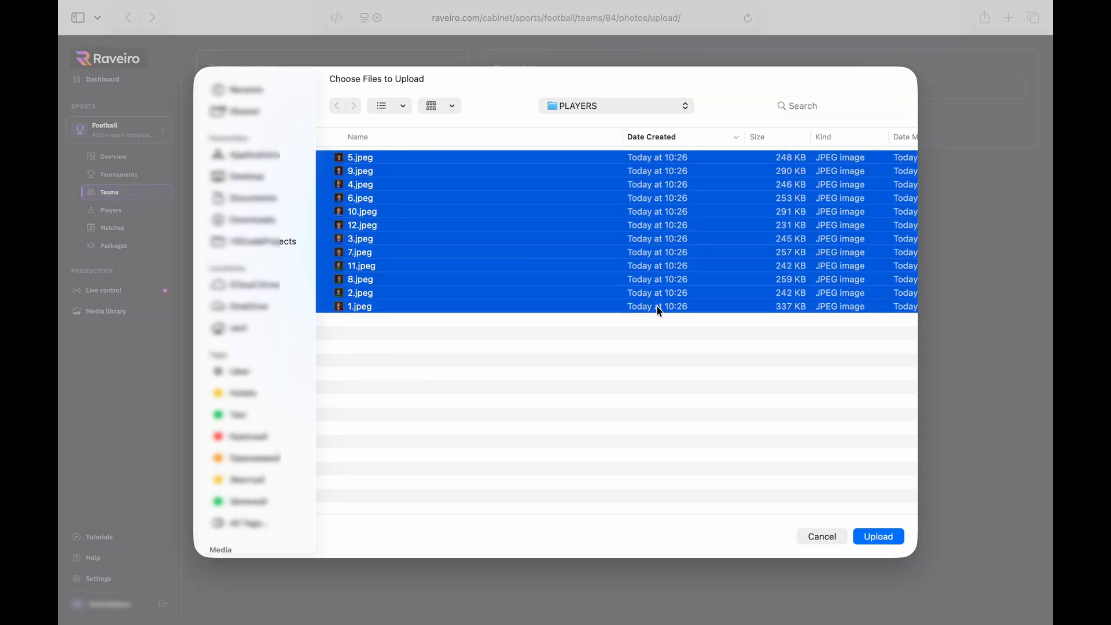
left_click(877, 536)
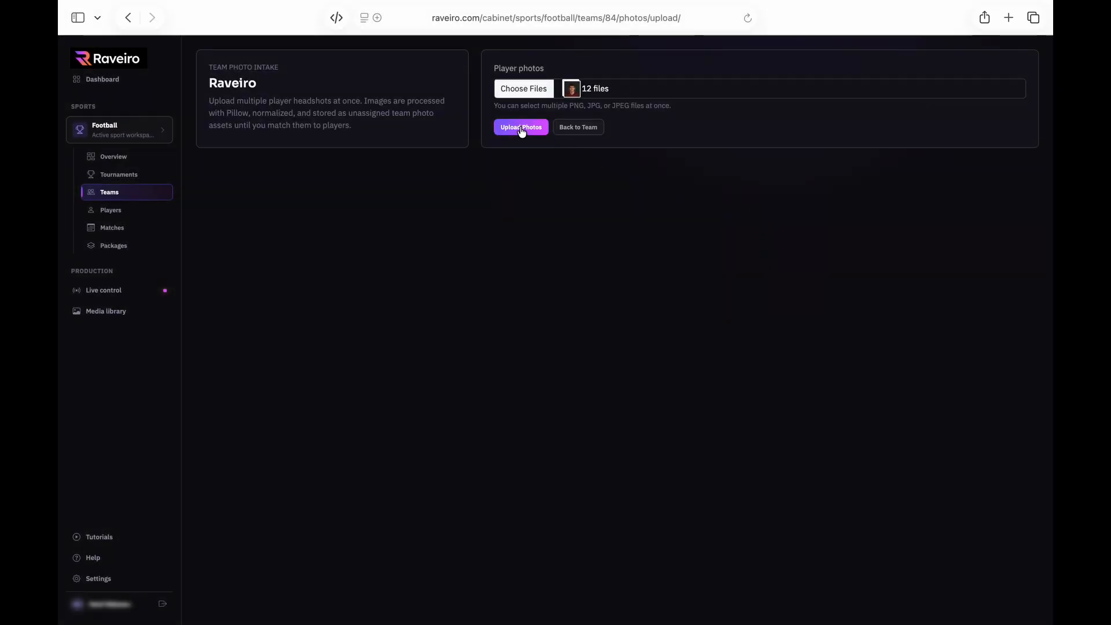
left_click(521, 128)
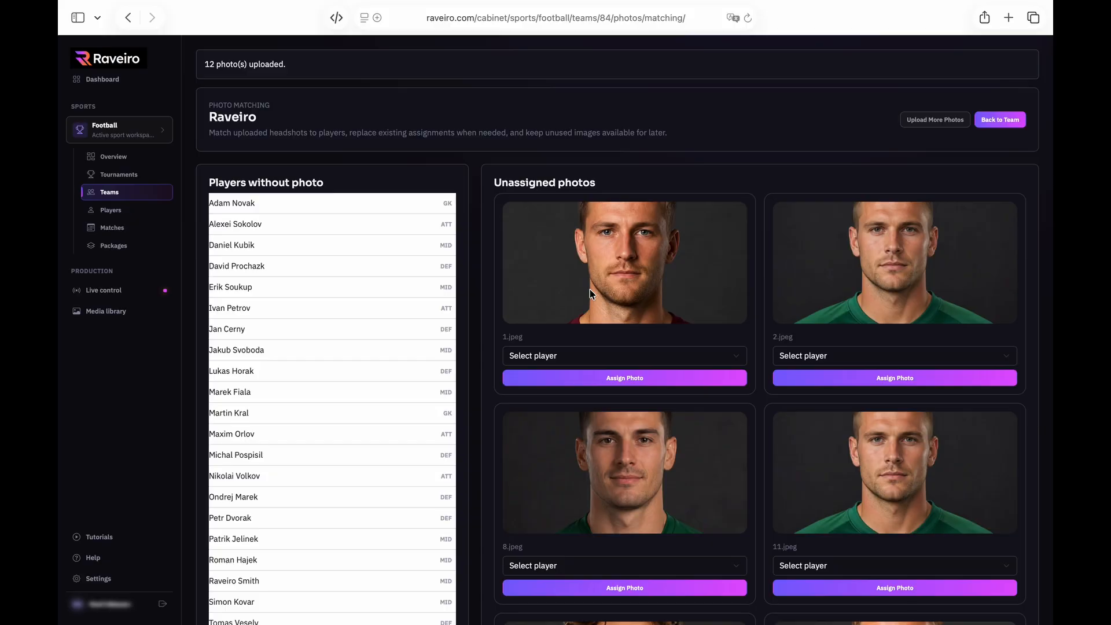
Assign 1.jpeg to the number 1 goalkeeper, 2.jpeg to the number 7 and 8.jpeg to the number 20 midfielder
scroll(589, 290, "down", 15)
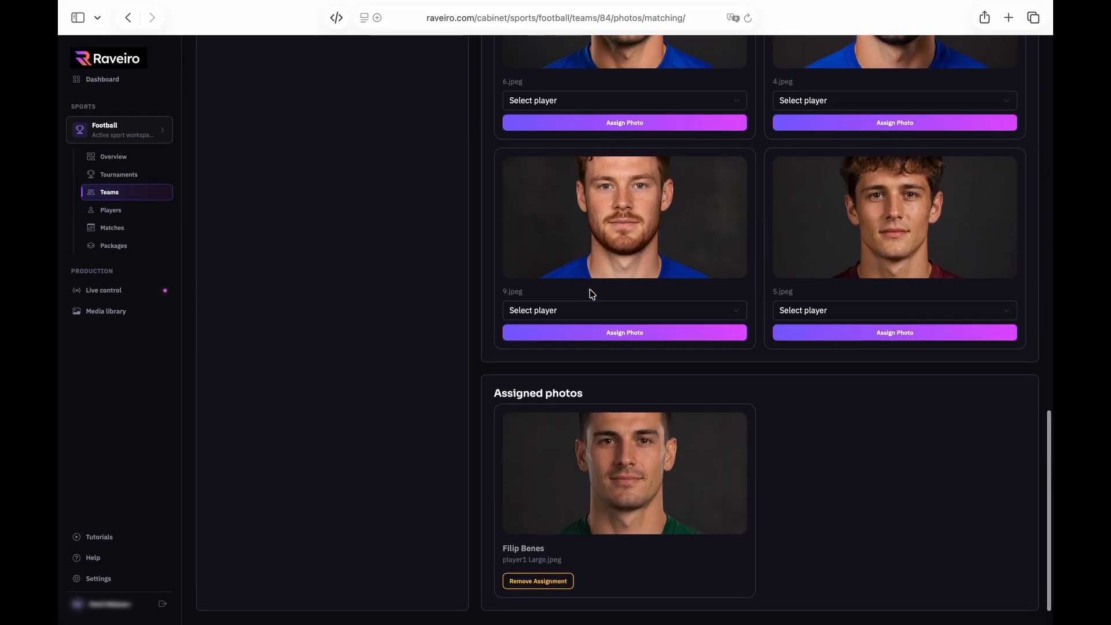
scroll(589, 289, "up", 15)
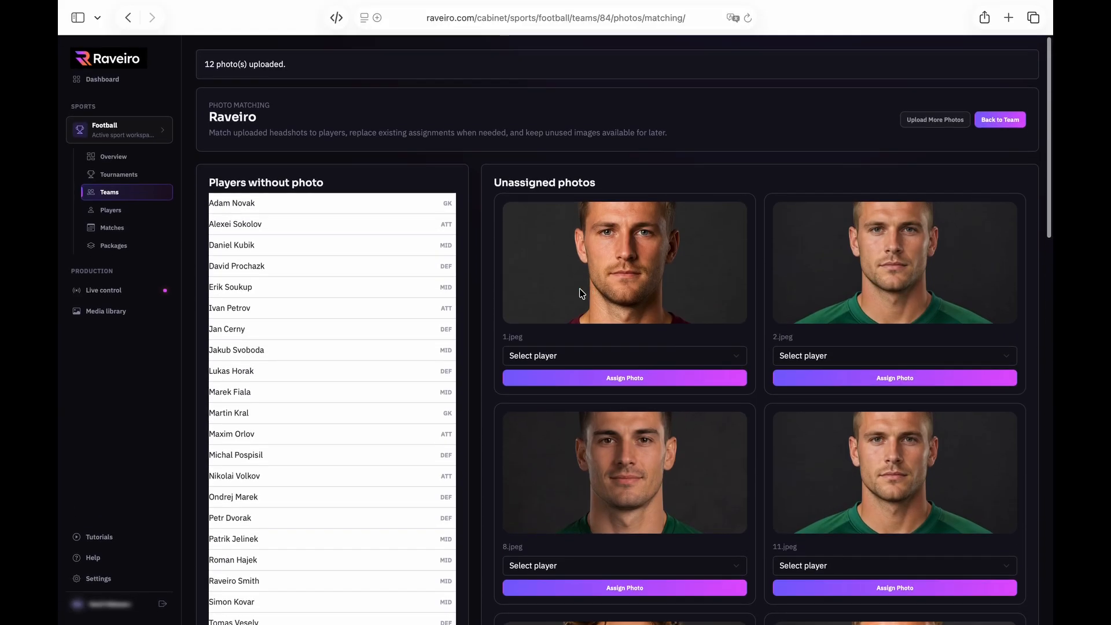
left_click(554, 356)
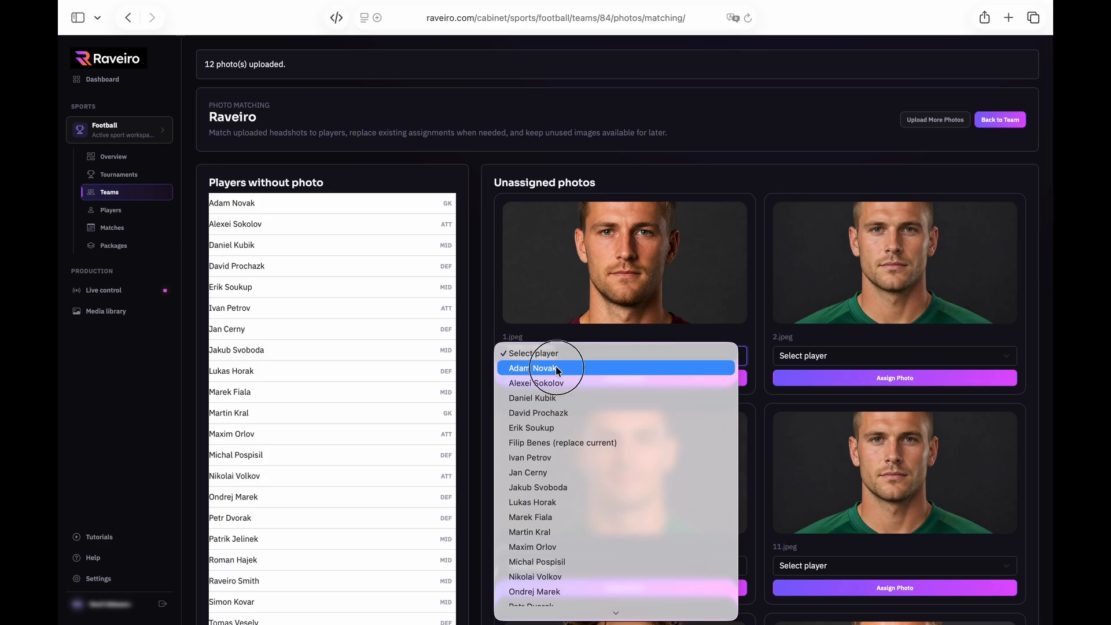
left_click(556, 368)
left_click(631, 382)
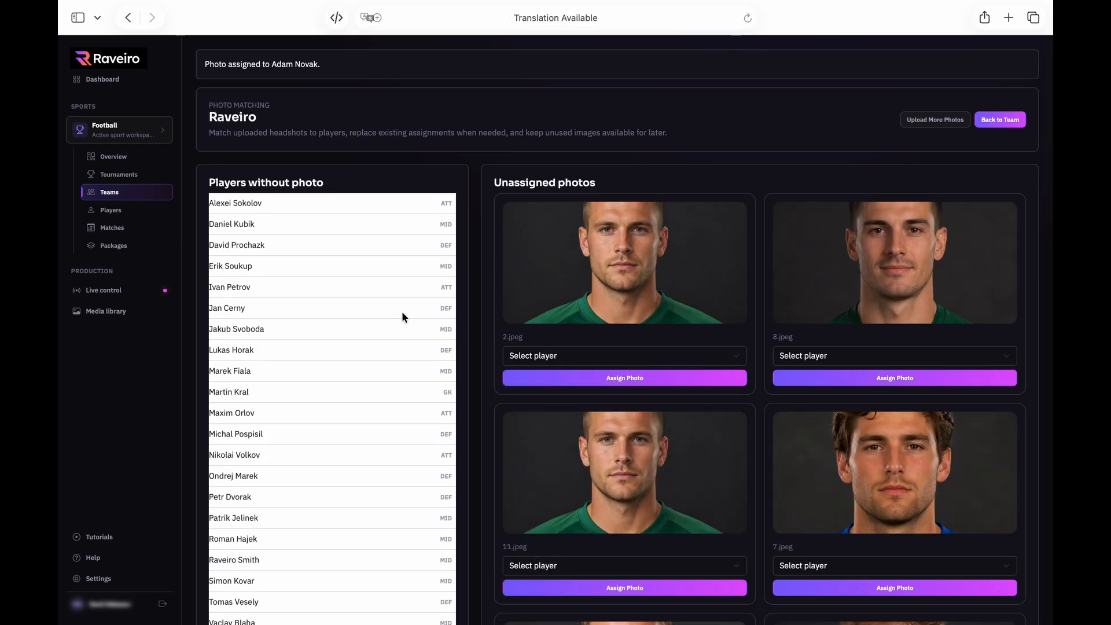
scroll(402, 313, "down", 7)
scroll(401, 314, "up", 6)
scroll(402, 314, "up", 1)
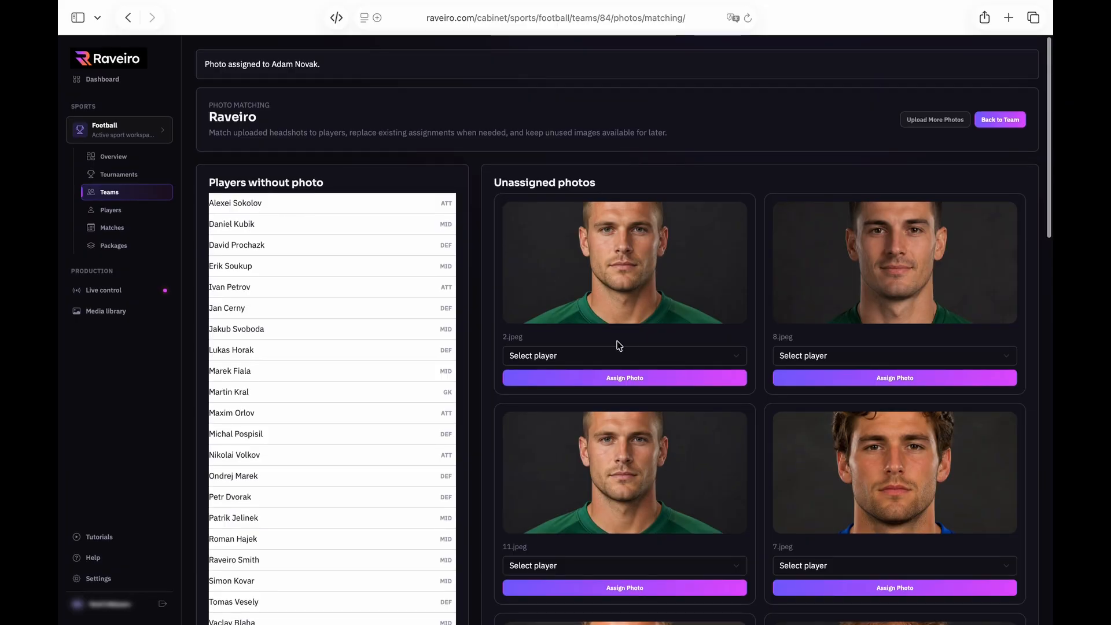
left_click(563, 357)
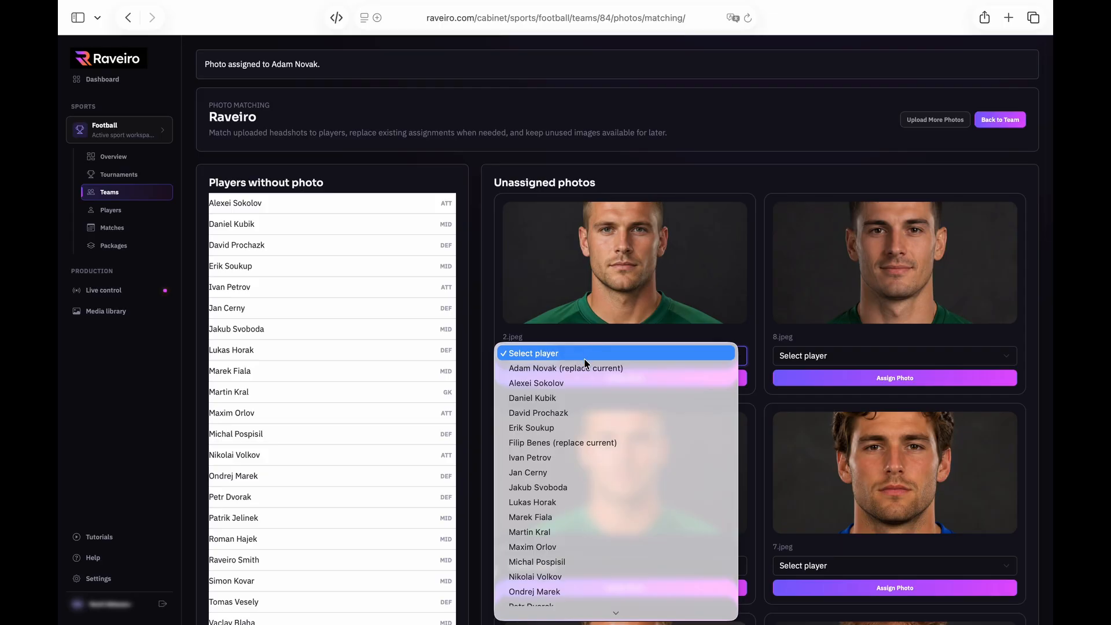
left_click(565, 404)
left_click(608, 381)
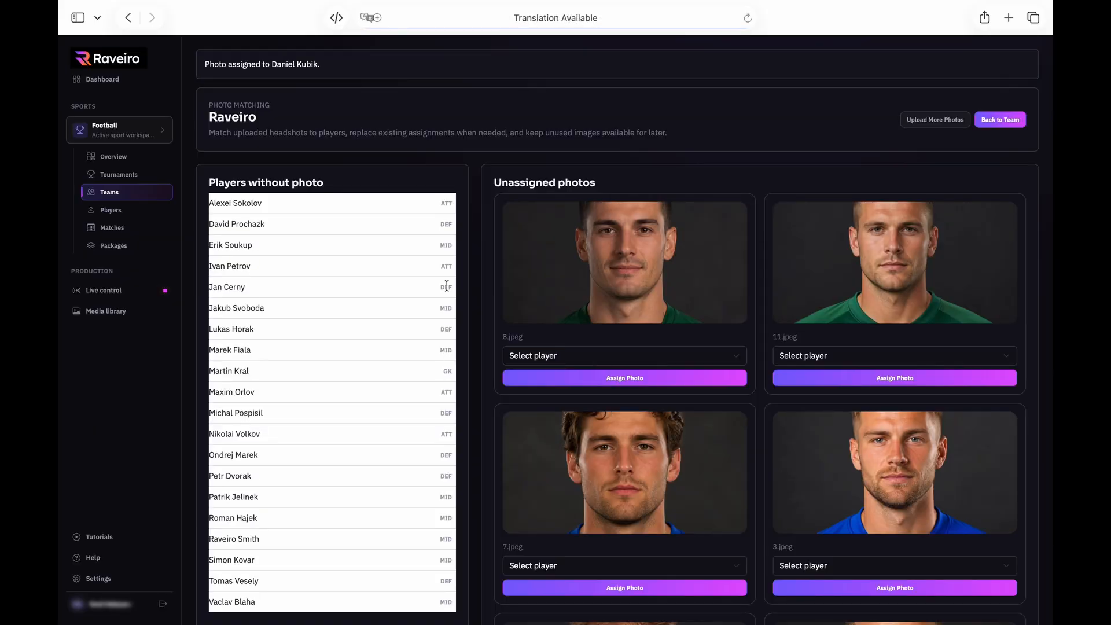
left_click(609, 353)
left_click(615, 426)
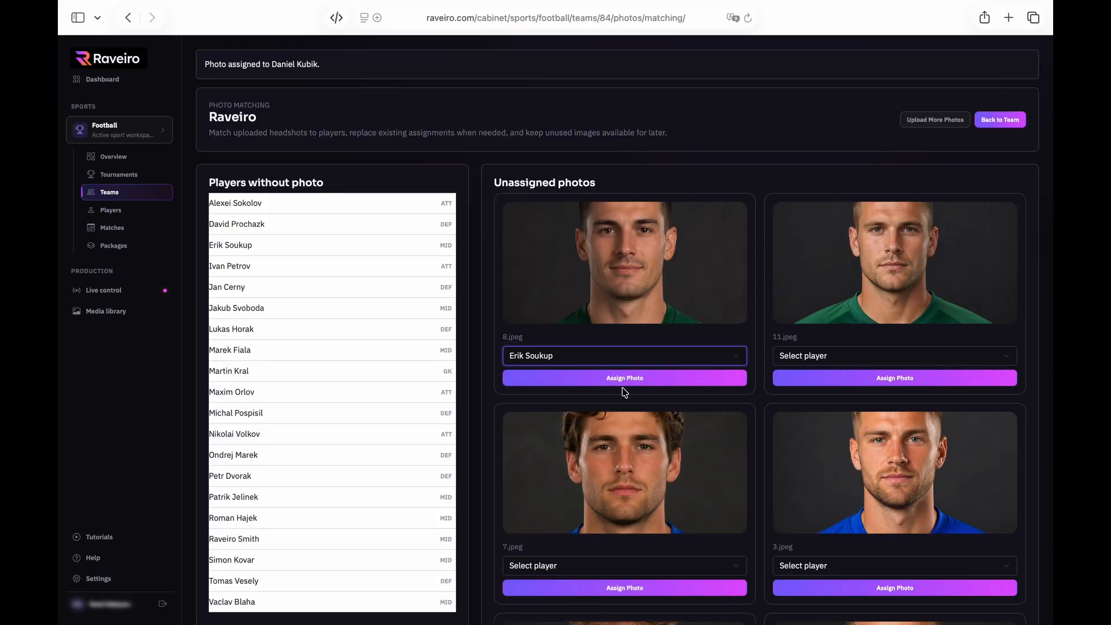
left_click(634, 382)
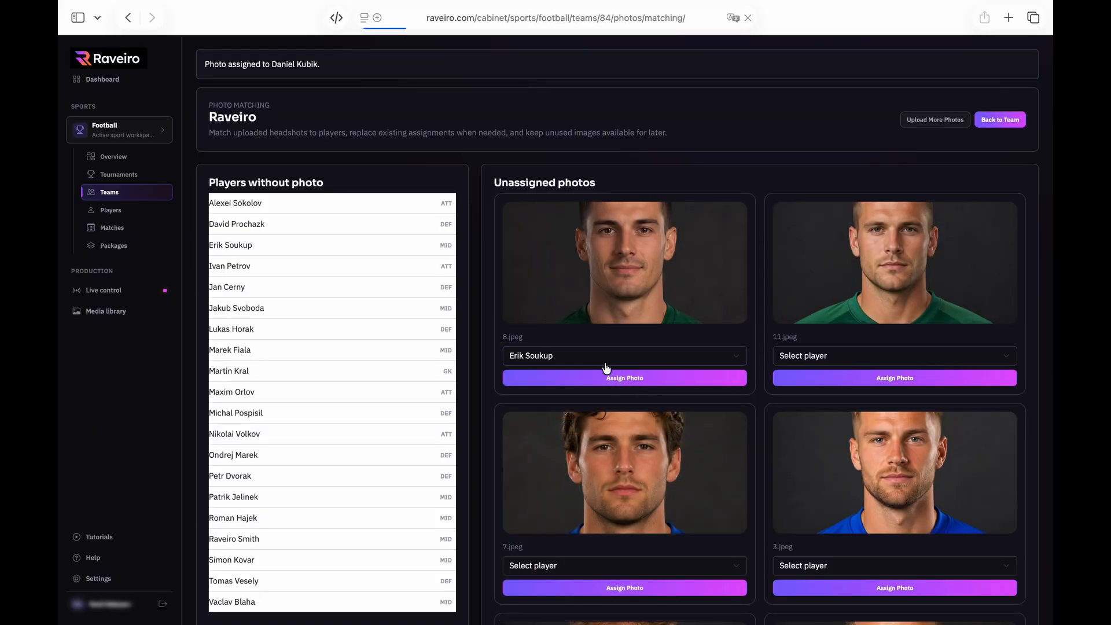
Assign the next four photos, including 7.jpeg, to their matching players
left_click(602, 358)
left_click(613, 517)
left_click(627, 382)
left_click(619, 356)
left_click(623, 443)
left_click(660, 381)
left_click(625, 357)
left_click(618, 473)
left_click(634, 381)
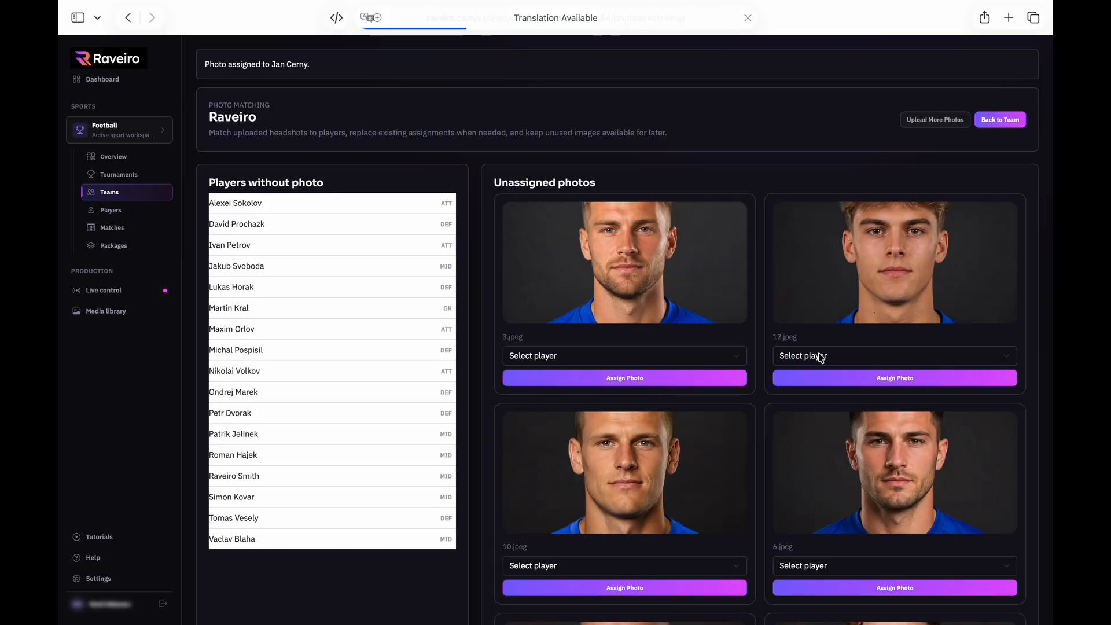
left_click(819, 356)
left_click(819, 457)
left_click(845, 381)
Assign 3.jpeg and the last remaining photos, then open the Raveiro team from Teams
left_click(820, 356)
left_click(822, 532)
left_click(854, 384)
left_click(628, 356)
left_click(625, 577)
left_click(659, 380)
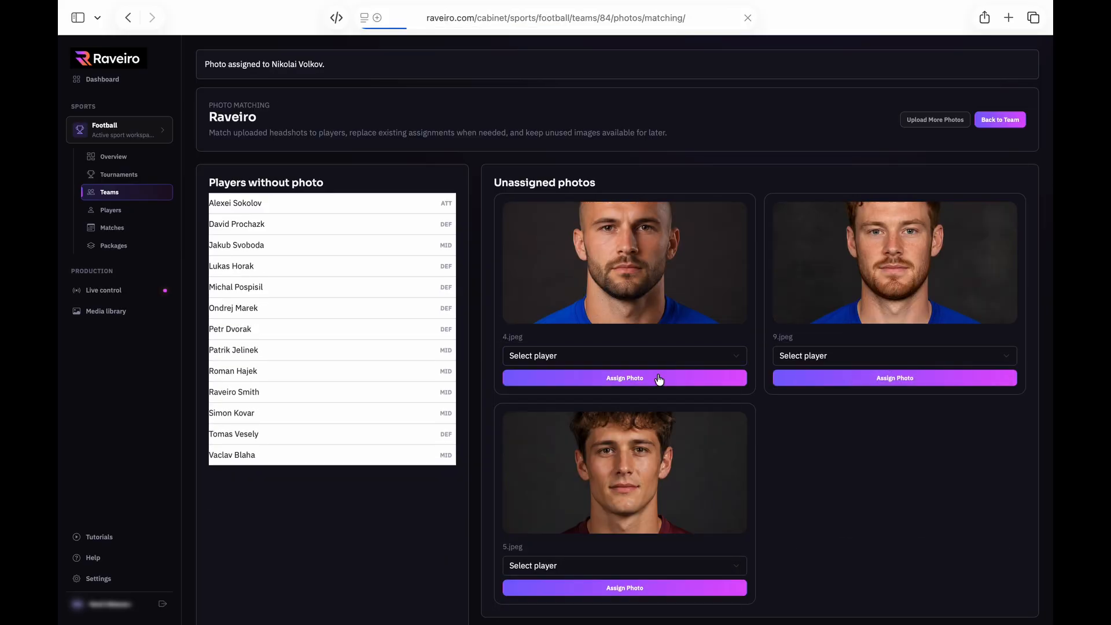
left_click(628, 356)
left_click(623, 382)
left_click(645, 380)
left_click(620, 356)
left_click(620, 411)
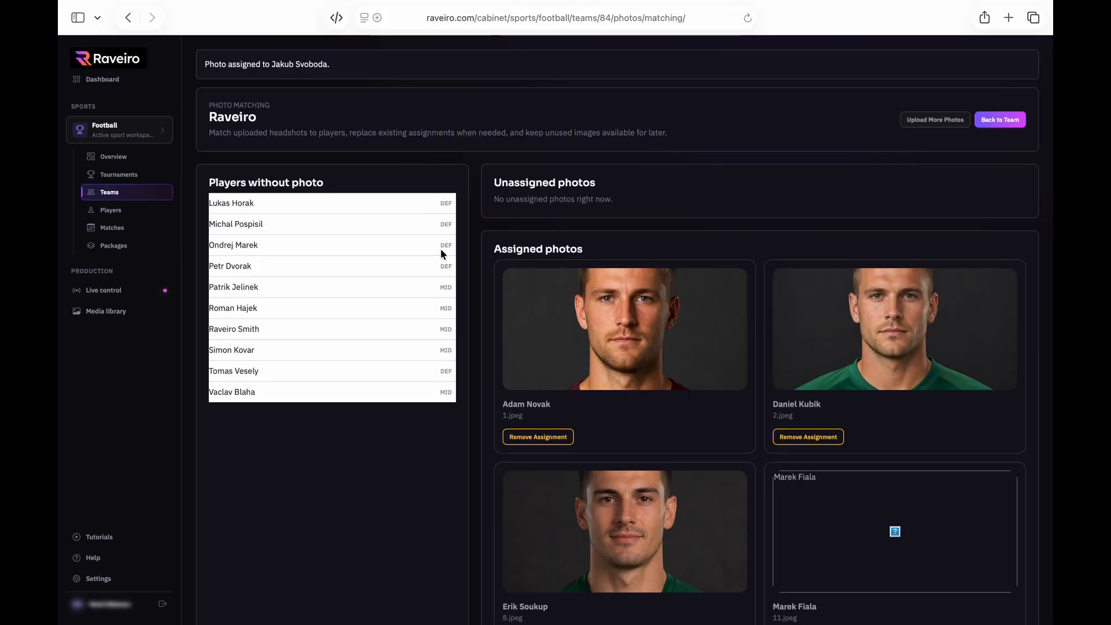
left_click(116, 195)
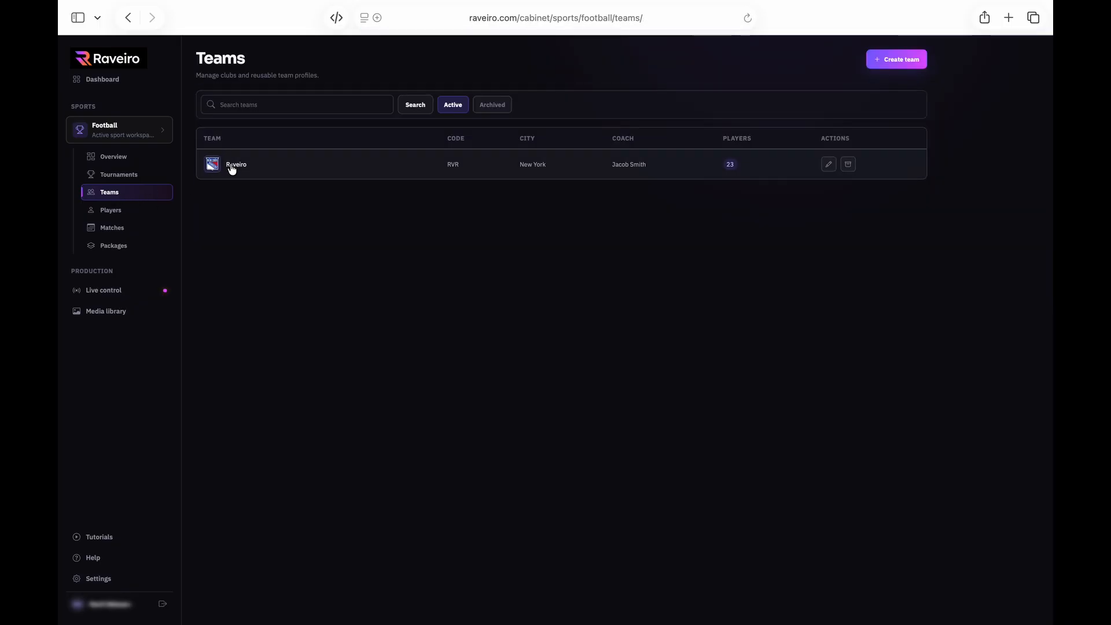
left_click(232, 169)
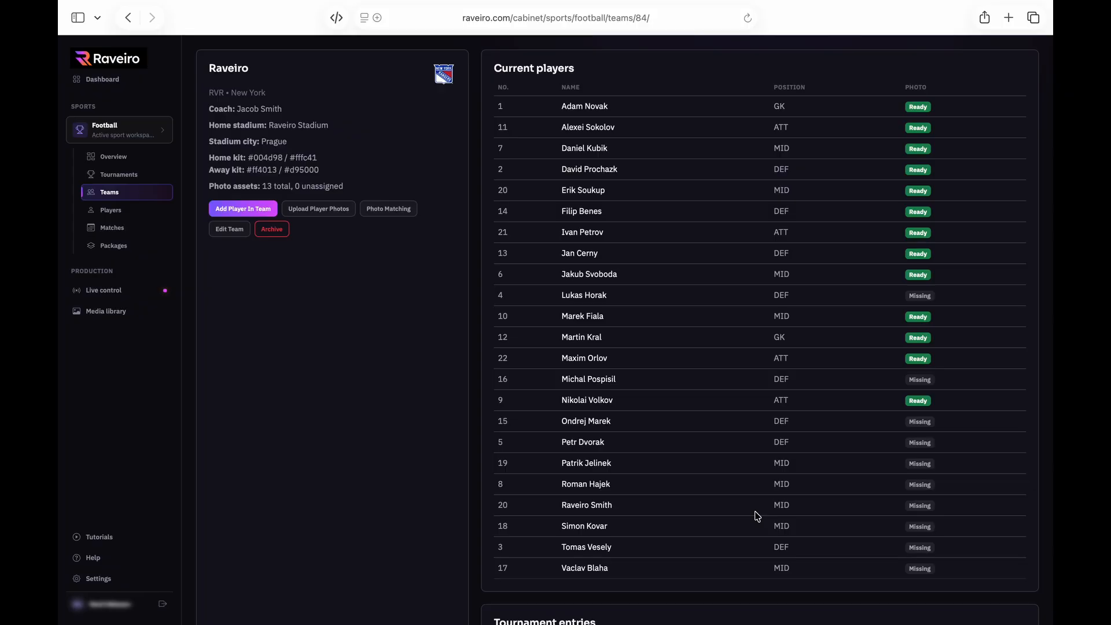
Review the Raveiro players' photo statuses, then go to Matches and start a new match
scroll(758, 515, "down", 10)
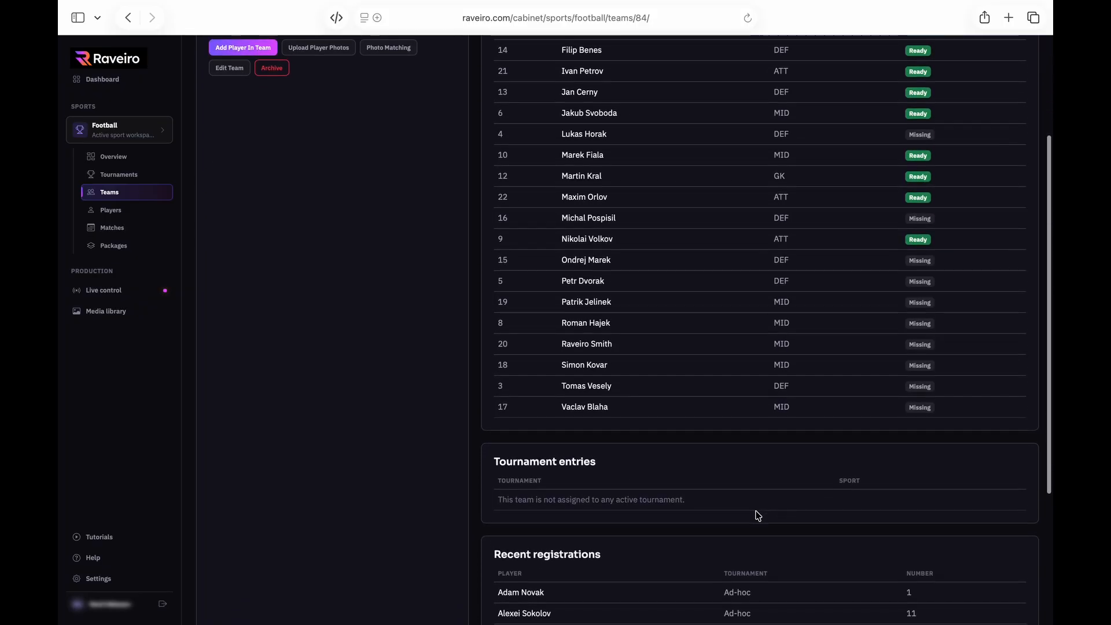
scroll(758, 515, "up", 10)
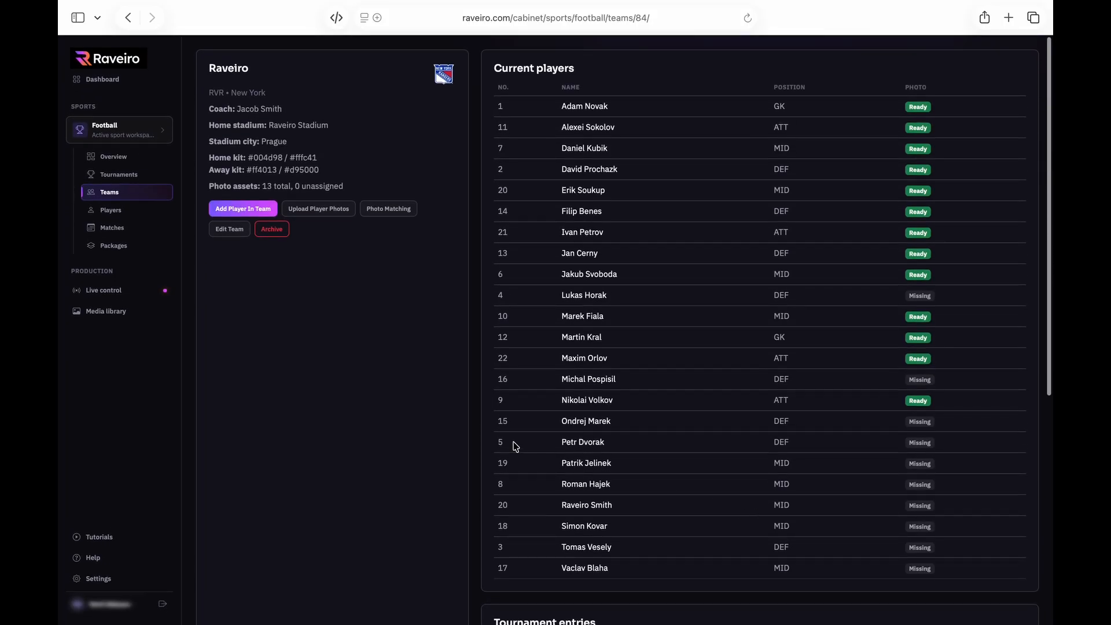
left_click(112, 227)
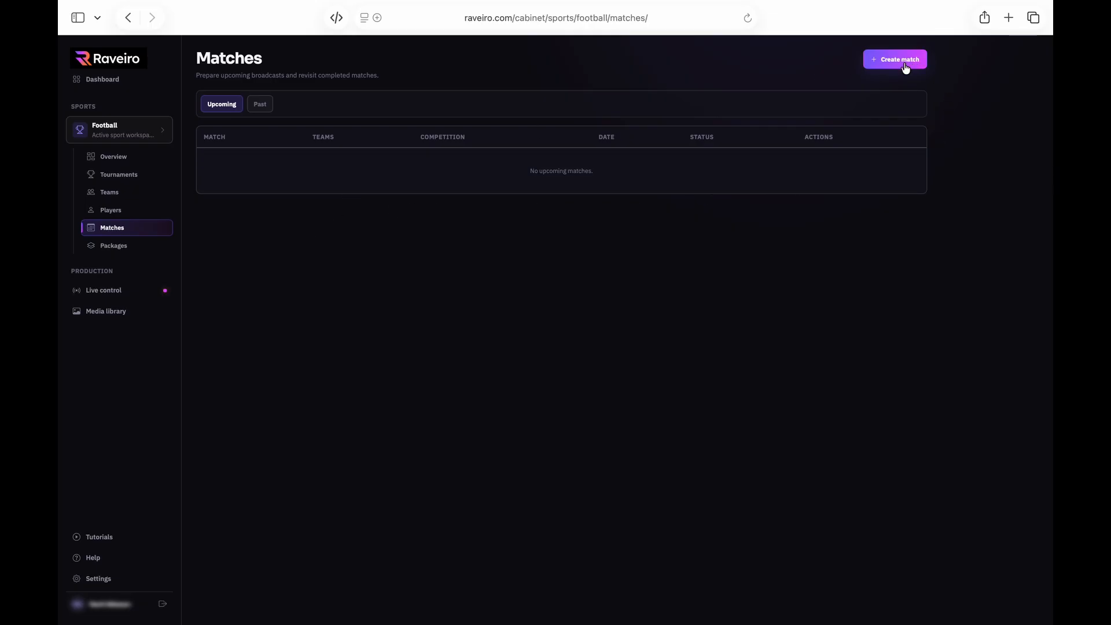
left_click(906, 60)
Leave the tournament unset and choose the Football graphics template
left_click(372, 187)
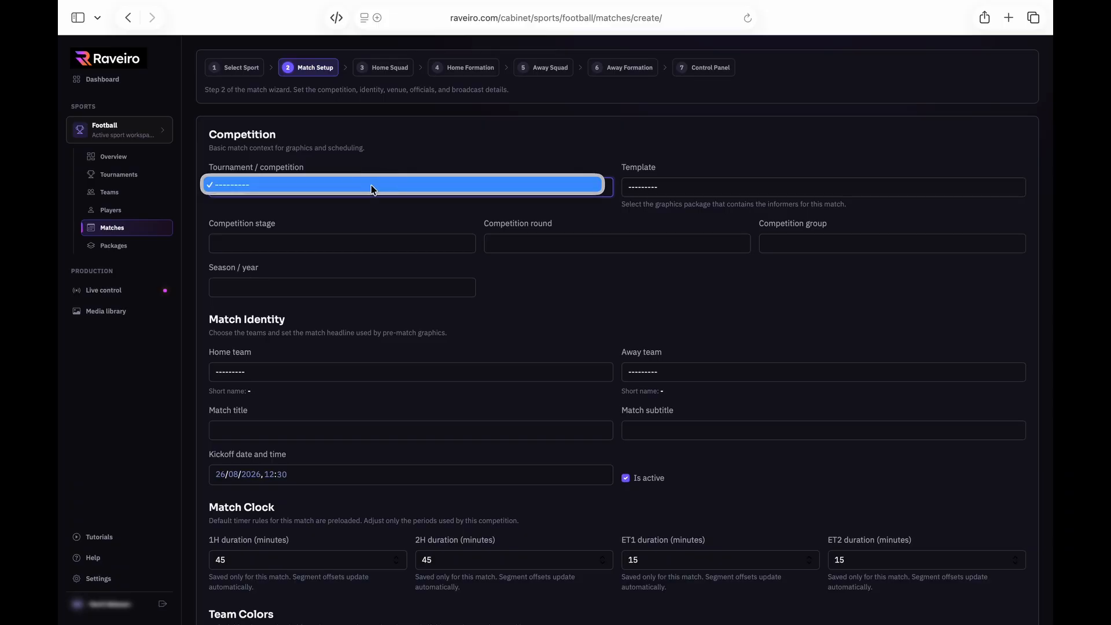
left_click(372, 185)
left_click(718, 190)
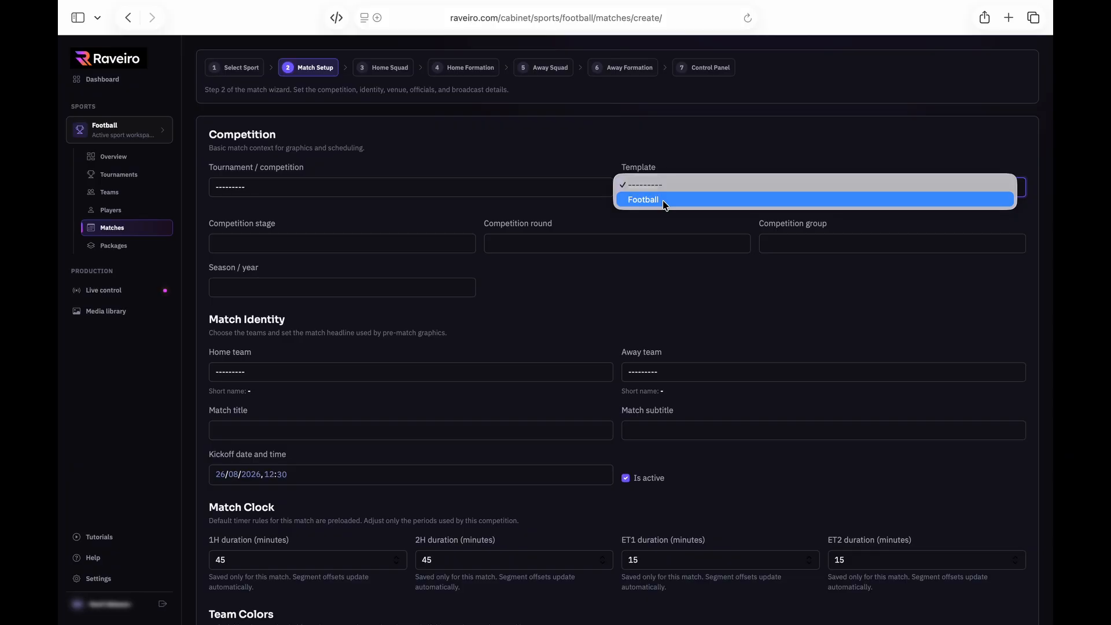
left_click(665, 205)
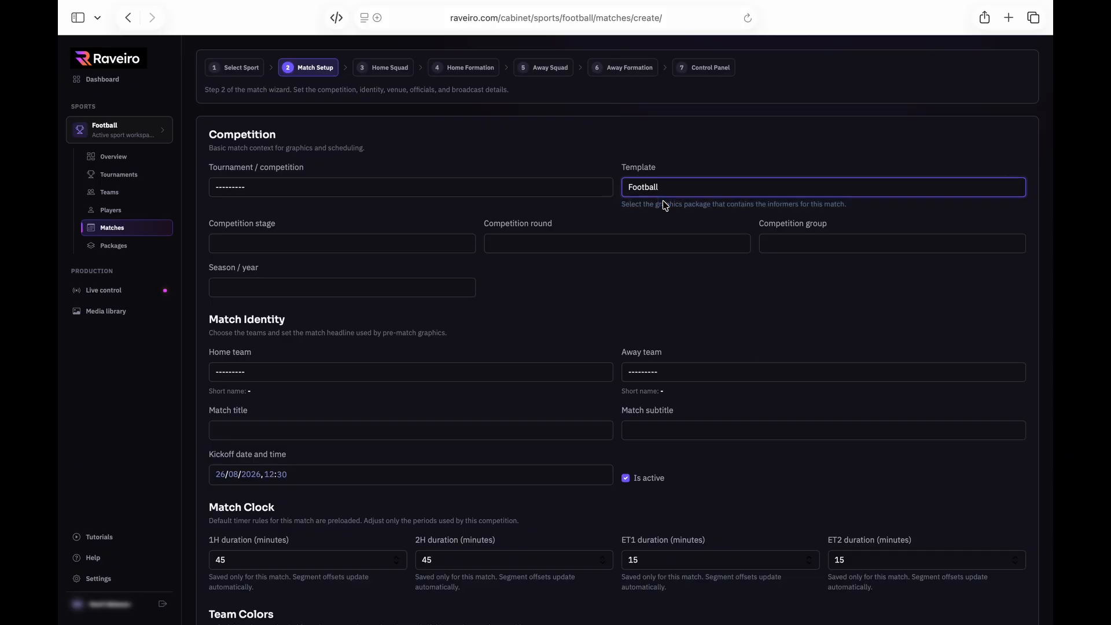
left_click(361, 244)
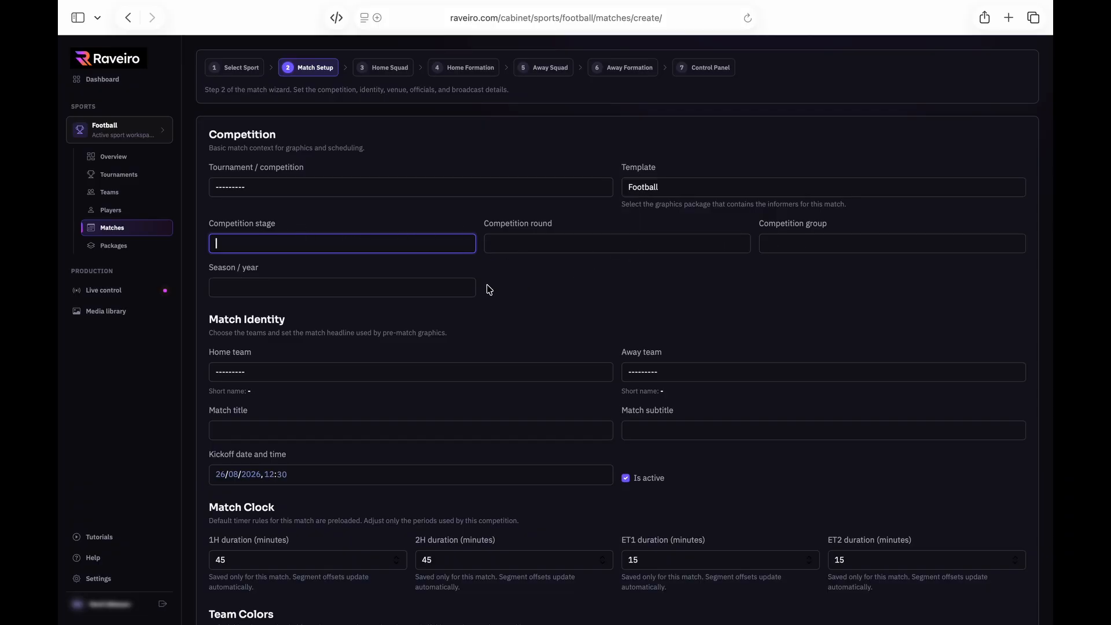
Make Raveiro the home team and Man over board the away team
scroll(486, 291, "down", 4)
scroll(382, 218, "up", 1)
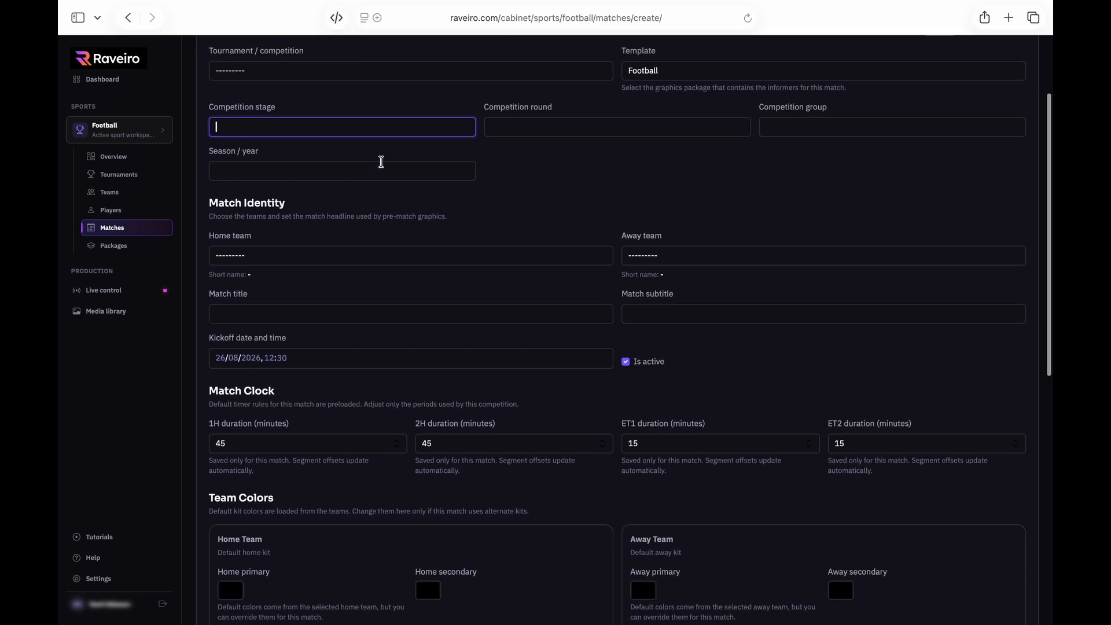
left_click(321, 258)
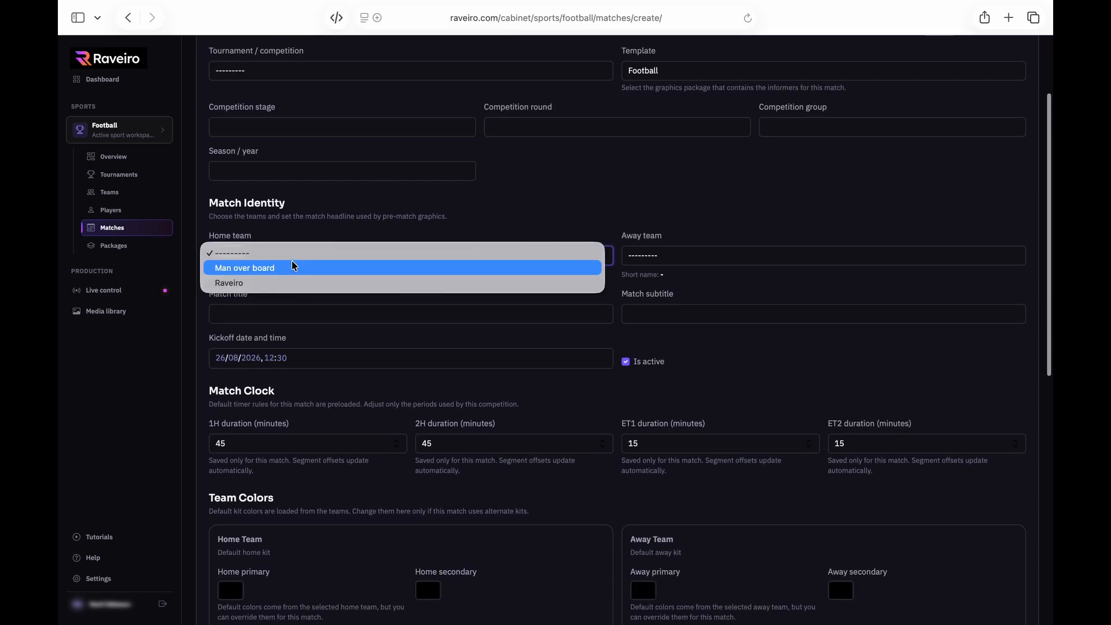
left_click(261, 280)
left_click(672, 257)
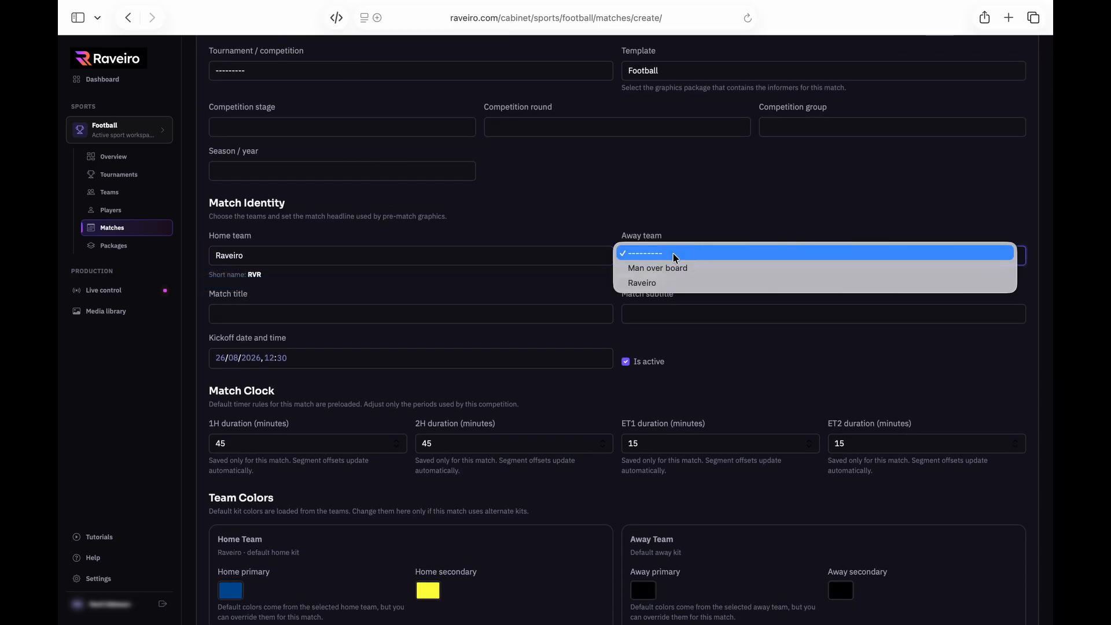
left_click(687, 268)
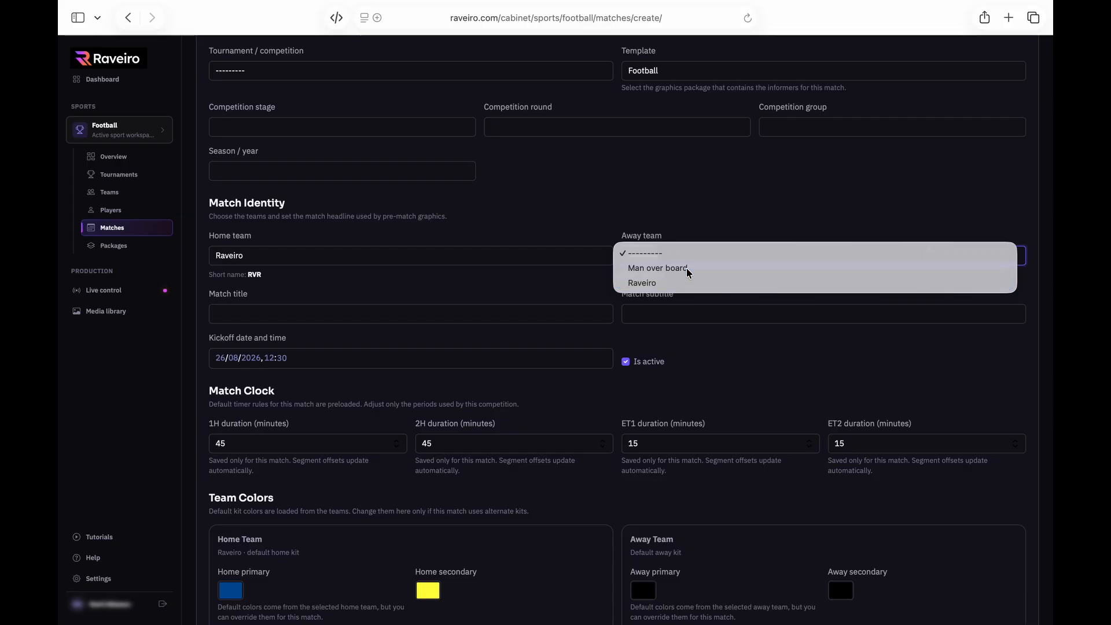
scroll(512, 287, "down", 1)
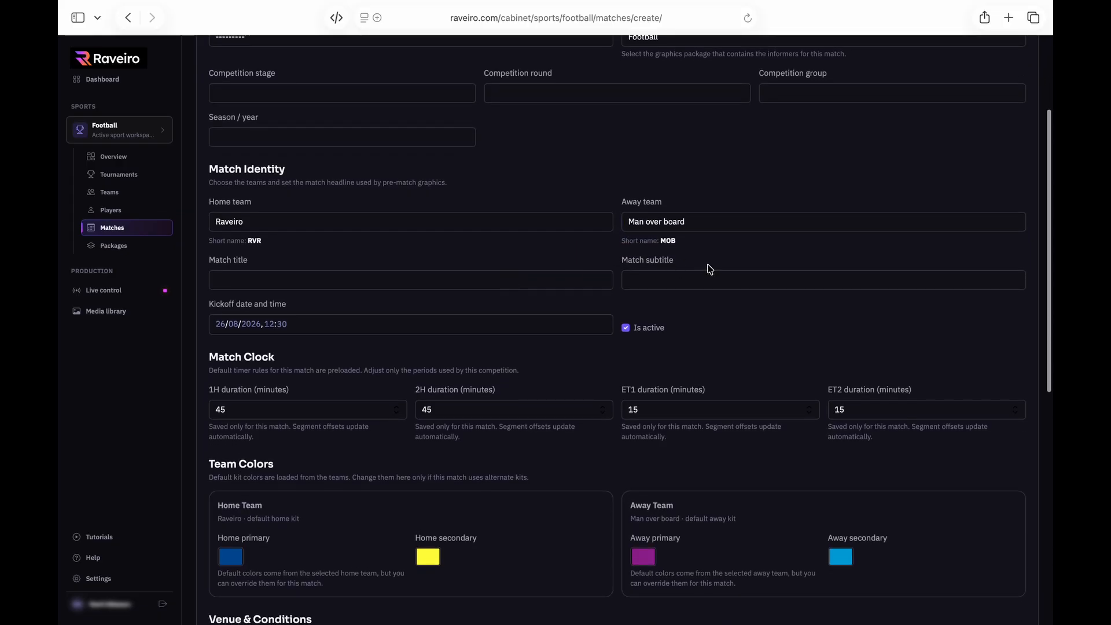
Enter RAV MOB as the match title
left_click(363, 282)
type("RAV MOB")
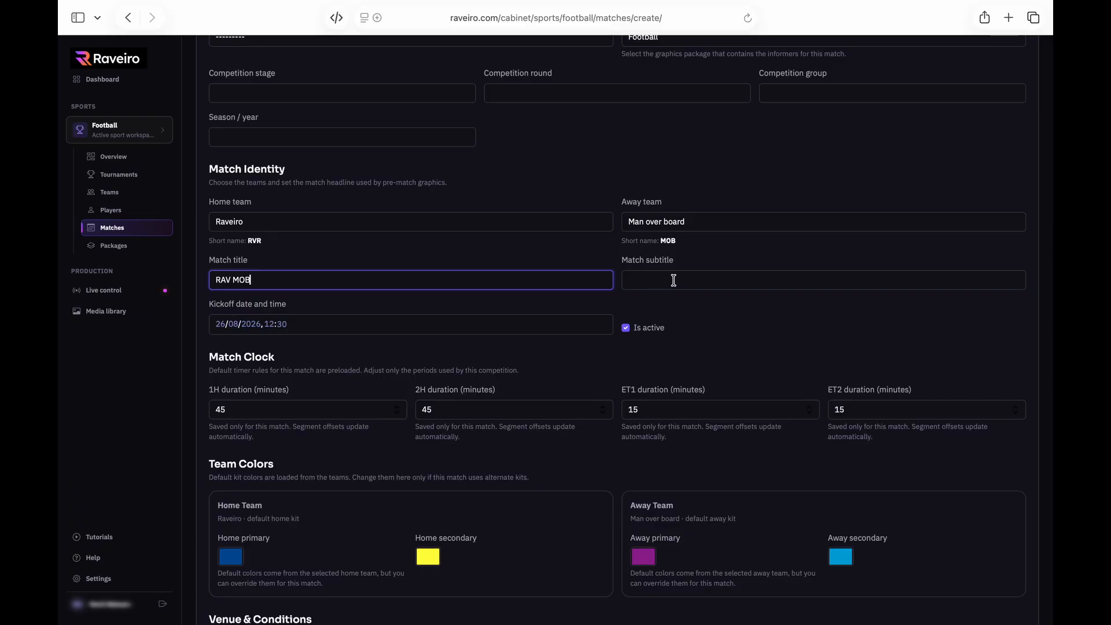
scroll(521, 304, "down", 1)
left_click(335, 288)
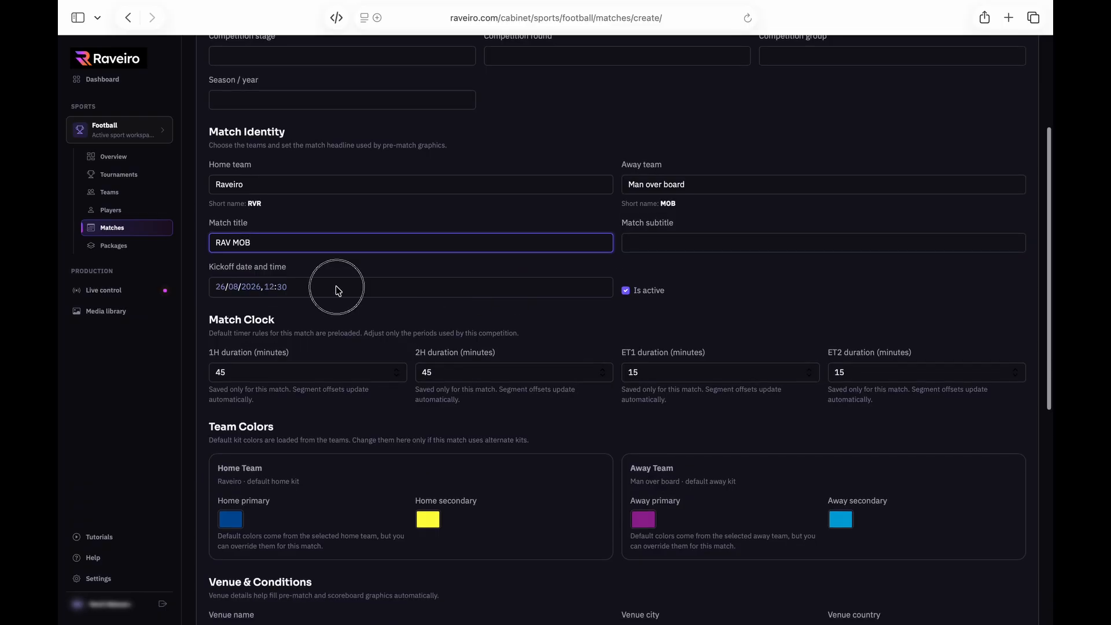
Set kickoff to 16:00, leaving the first-half duration at 45
left_click(269, 287)
type("16")
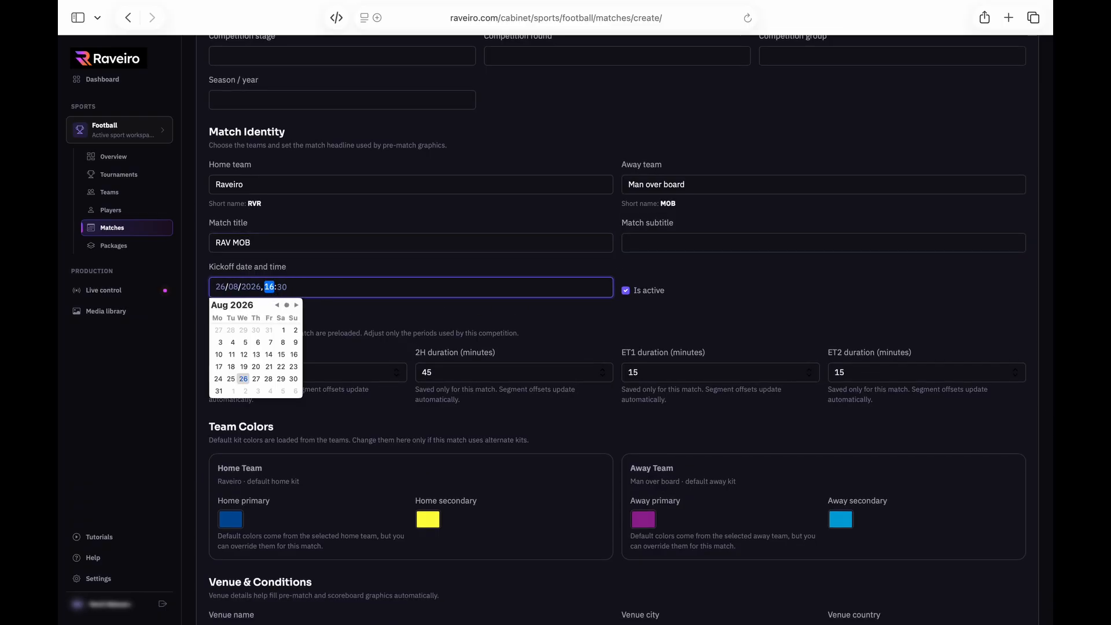
key("Tab")
type("00")
key("Tab")
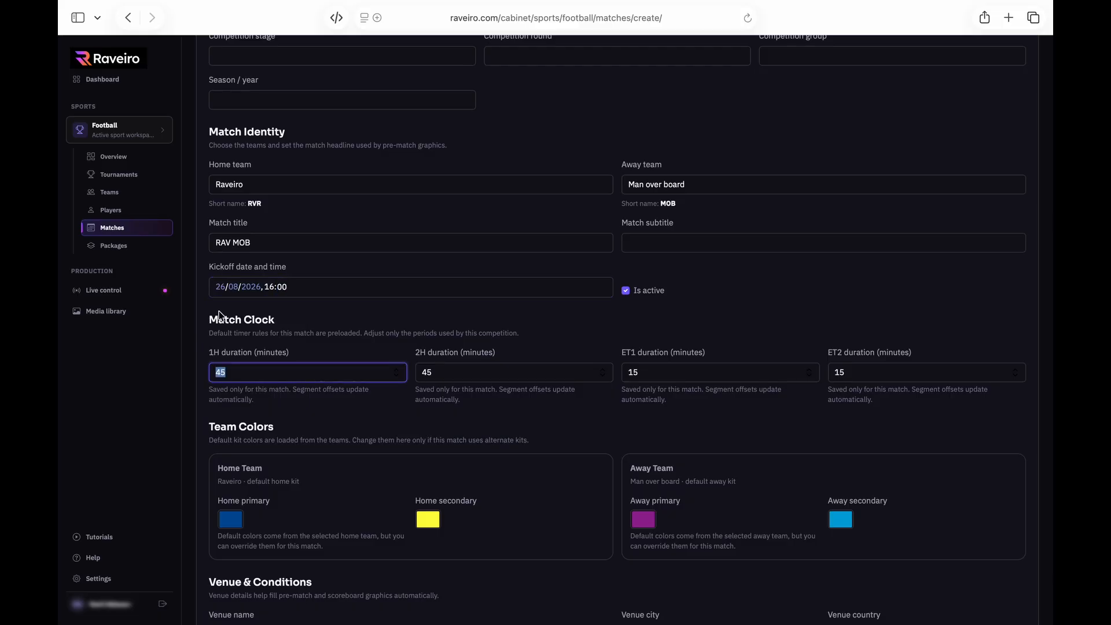
left_click(813, 311)
scroll(811, 310, "down", 3)
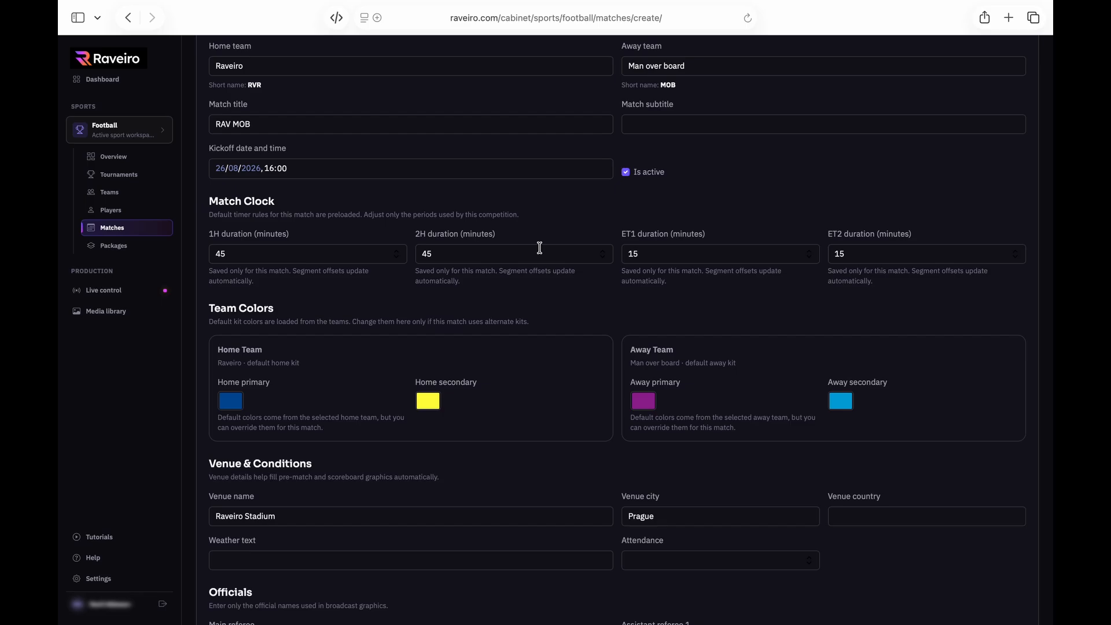
left_click(251, 255)
left_click(308, 280)
scroll(335, 297, "down", 5)
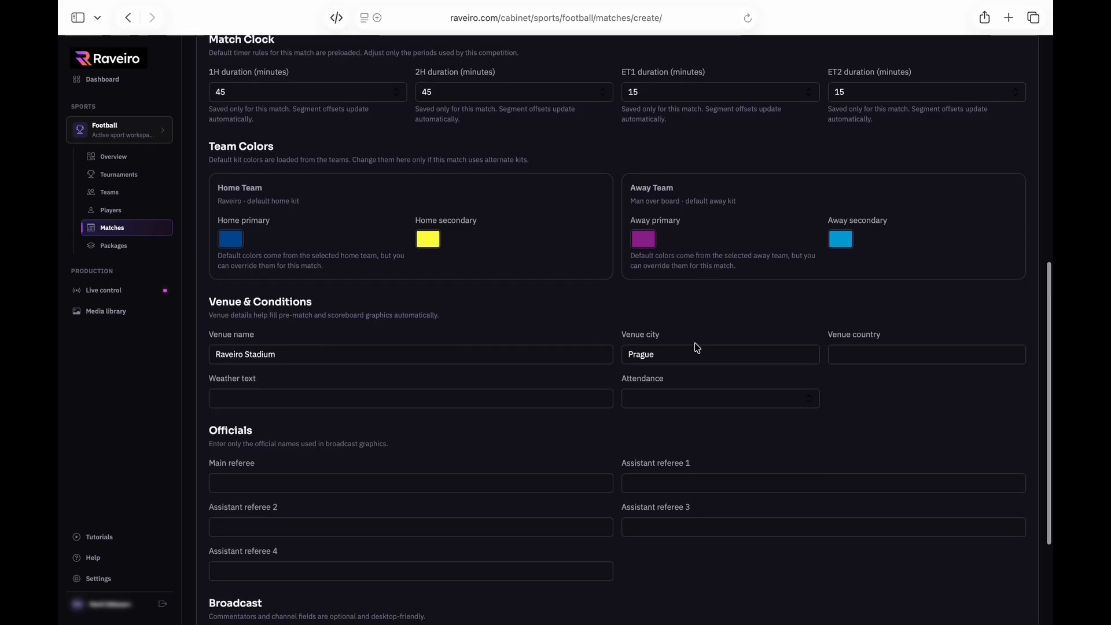
scroll(694, 347, "down", 2)
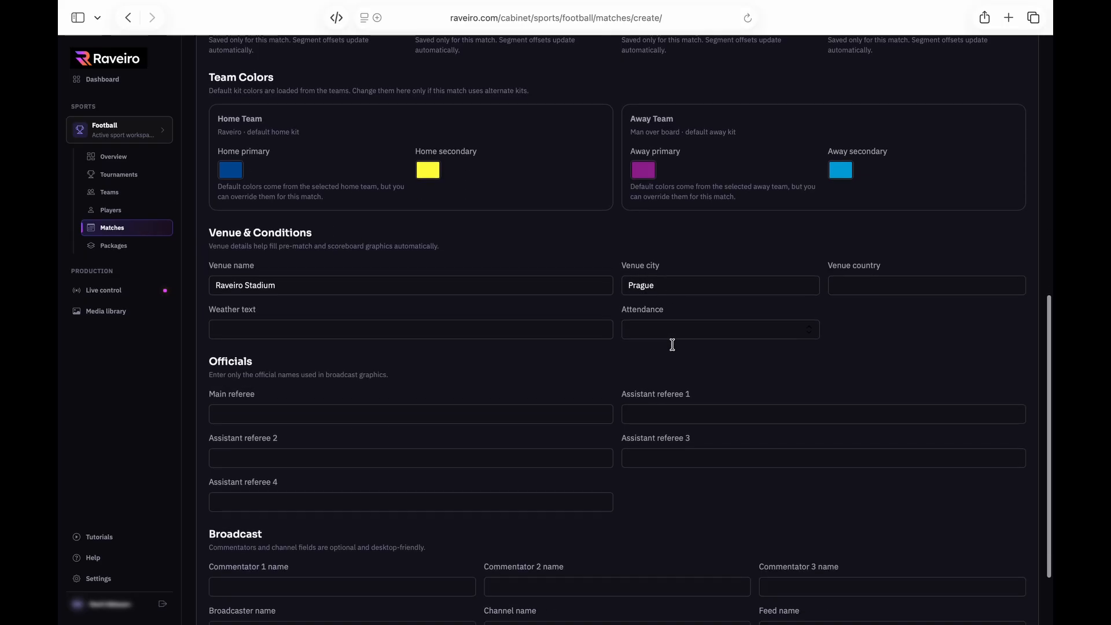
Enter Referee main, Assistant 1, 2 and 3 as officials, plus the first commentator's name
left_click(404, 414)
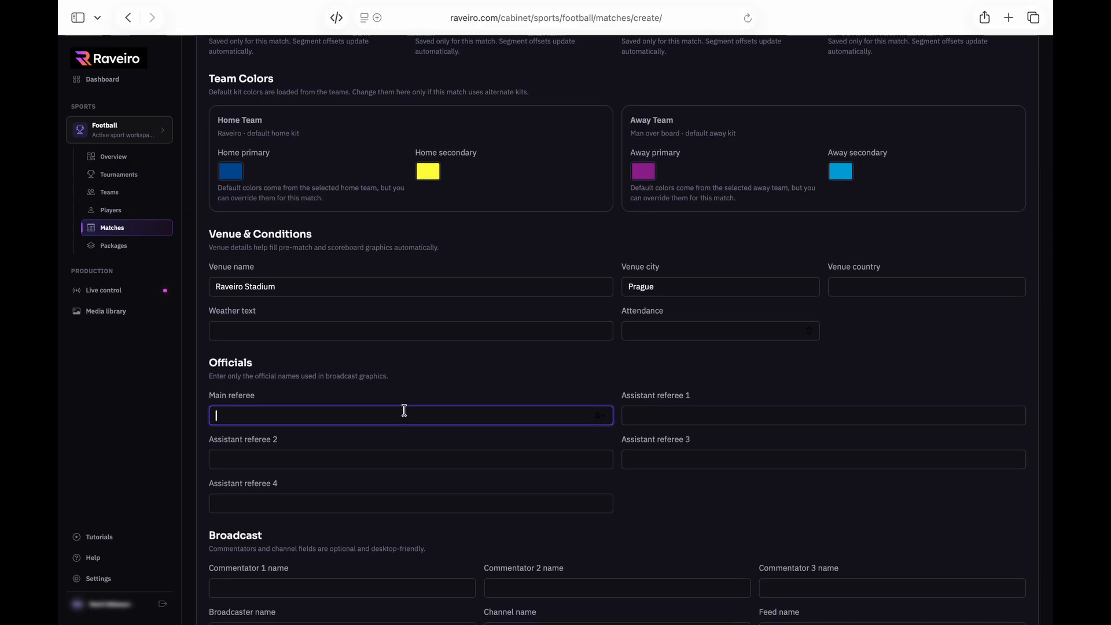
type("Referee main")
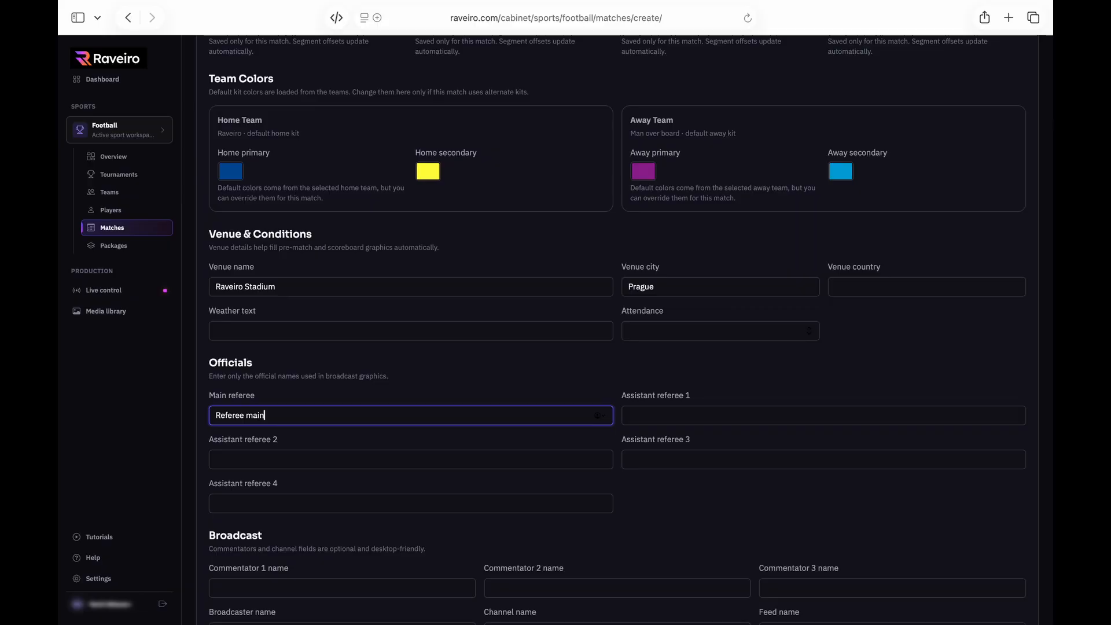
key("Tab")
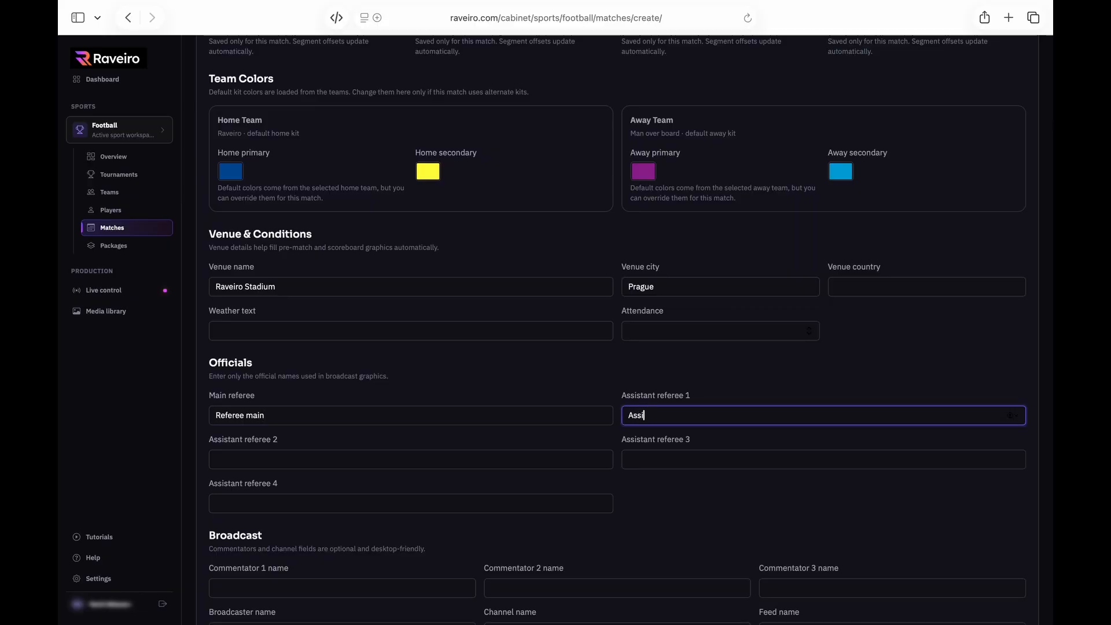
type("Assistant 1")
key("Tab")
type("Assistant 2")
key("Tab")
type("Assistant 1")
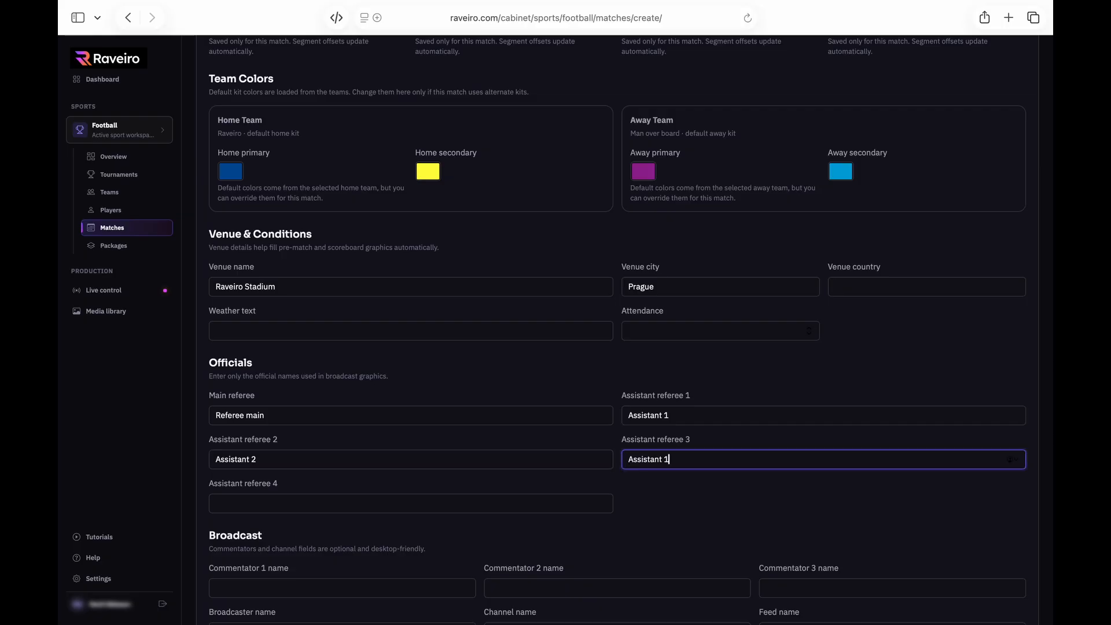
key("Tab")
key("Tab")
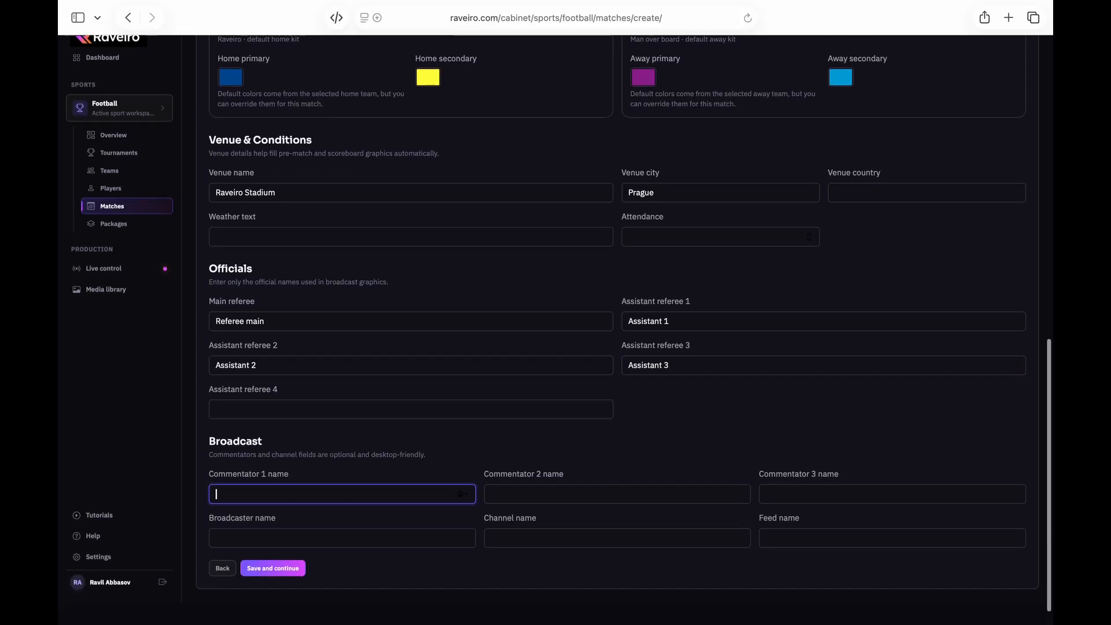
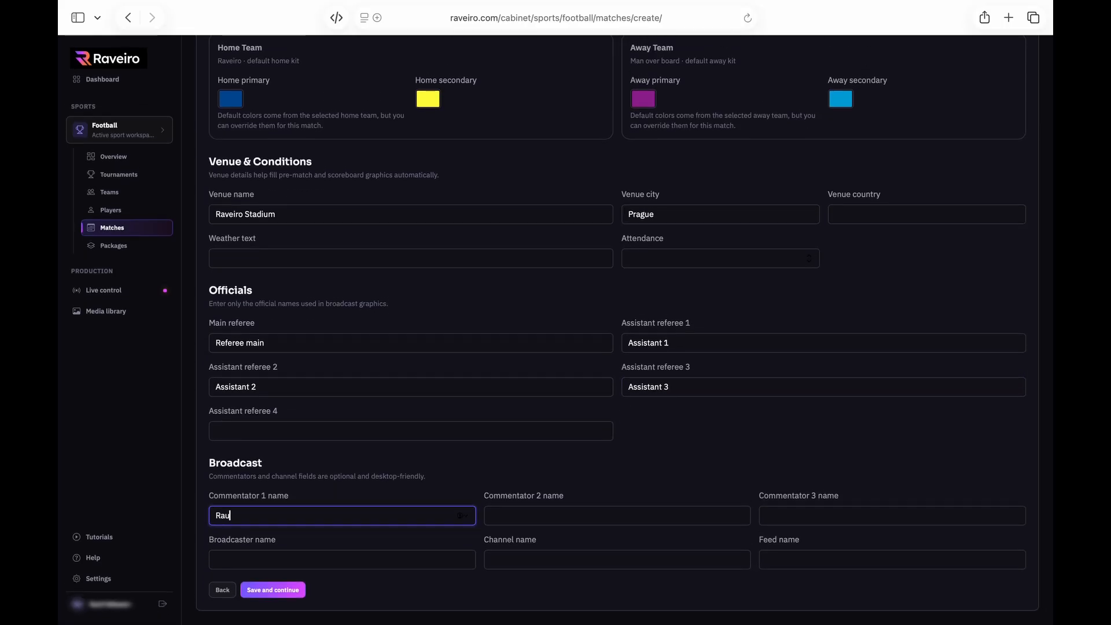
key("Tab")
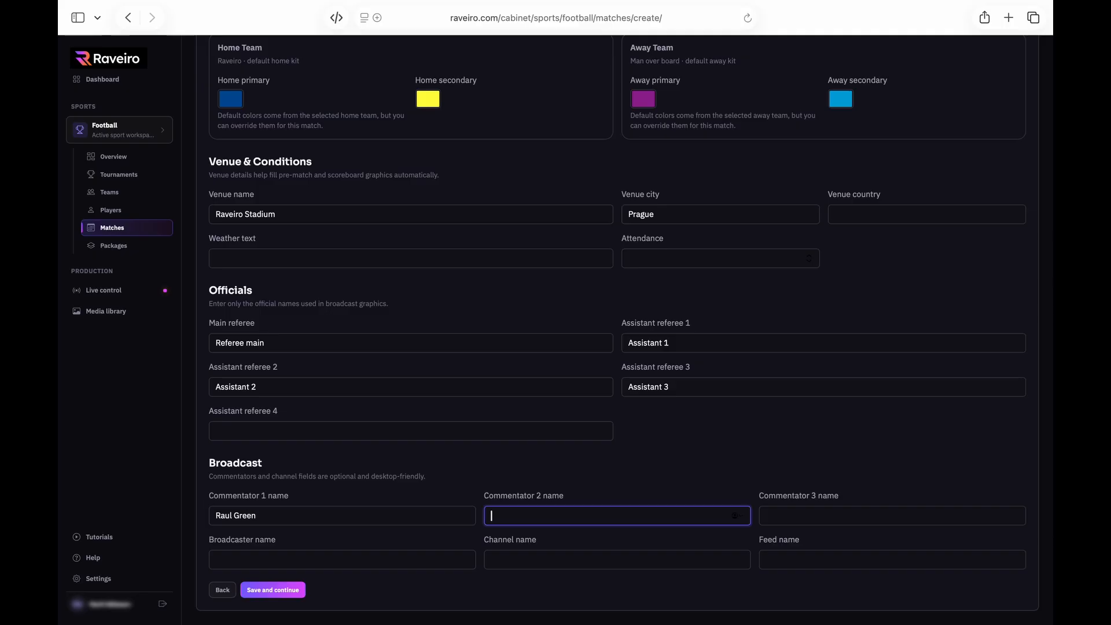
Save the match setup and select the eleven home starters
left_click(263, 590)
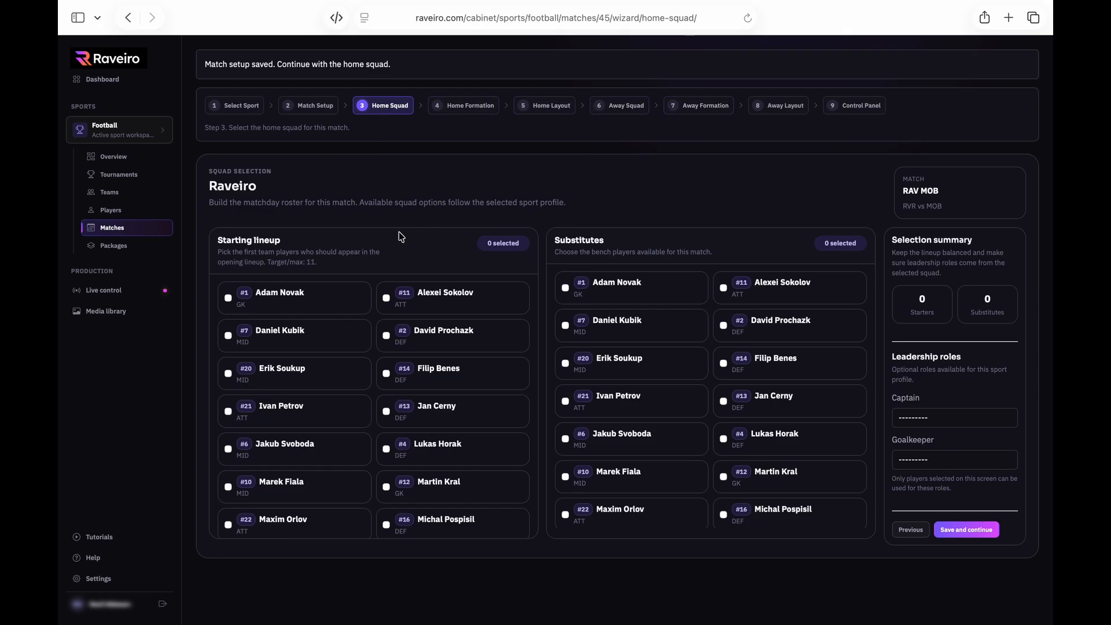
left_click(294, 300)
left_click(434, 340)
left_click(299, 381)
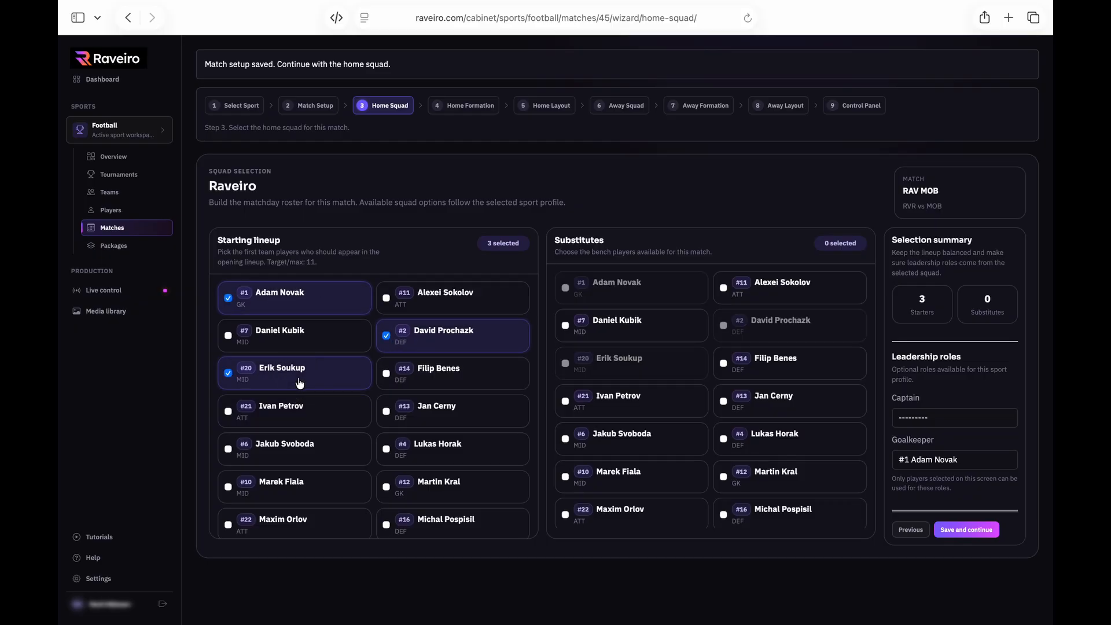
left_click(404, 453)
left_click(438, 404)
left_click(293, 487)
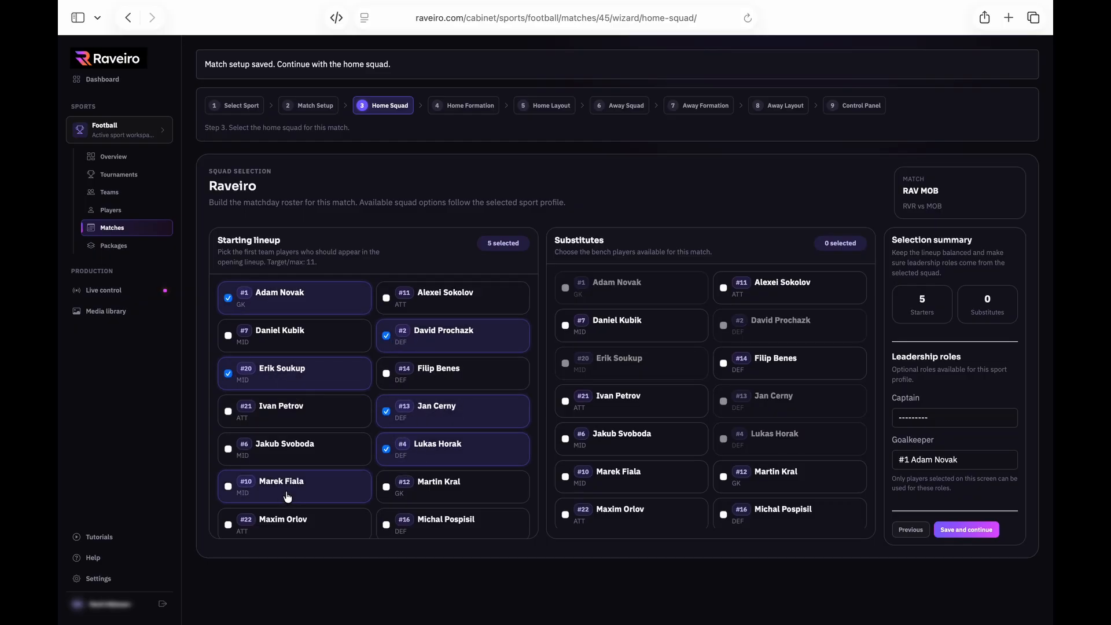
left_click(416, 495)
scroll(400, 376, "down", 5)
left_click(405, 476)
left_click(290, 403)
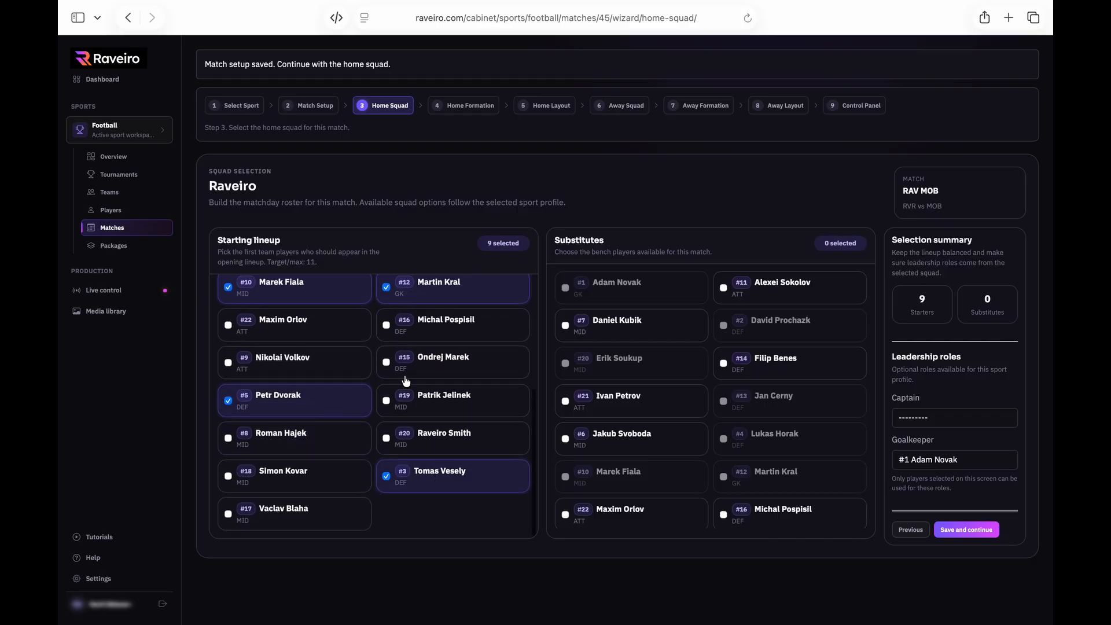
left_click(417, 368)
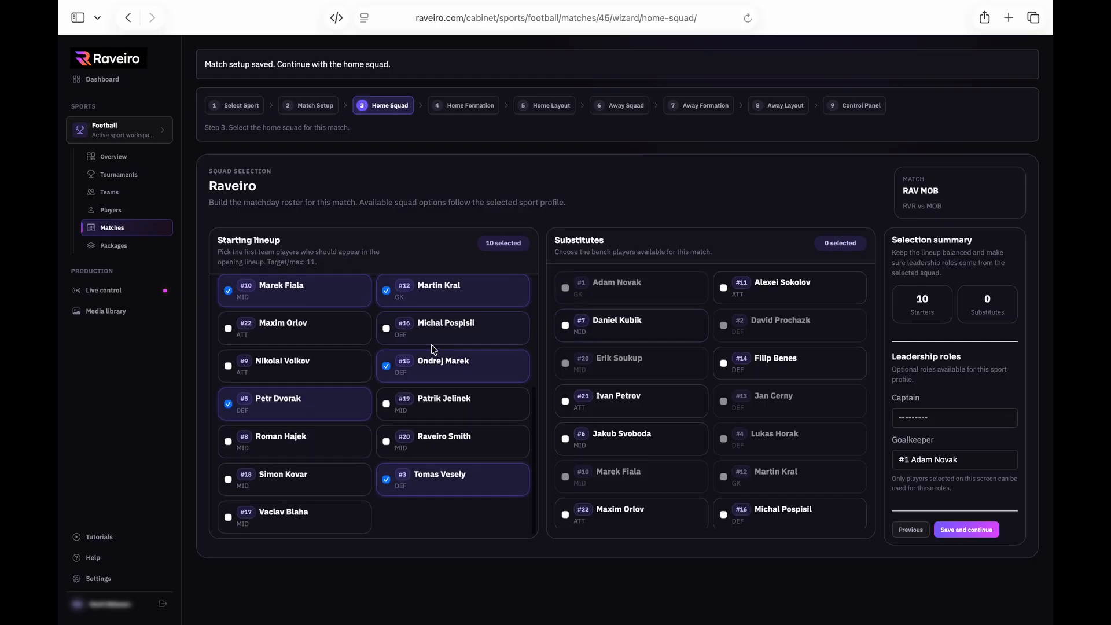
left_click(276, 332)
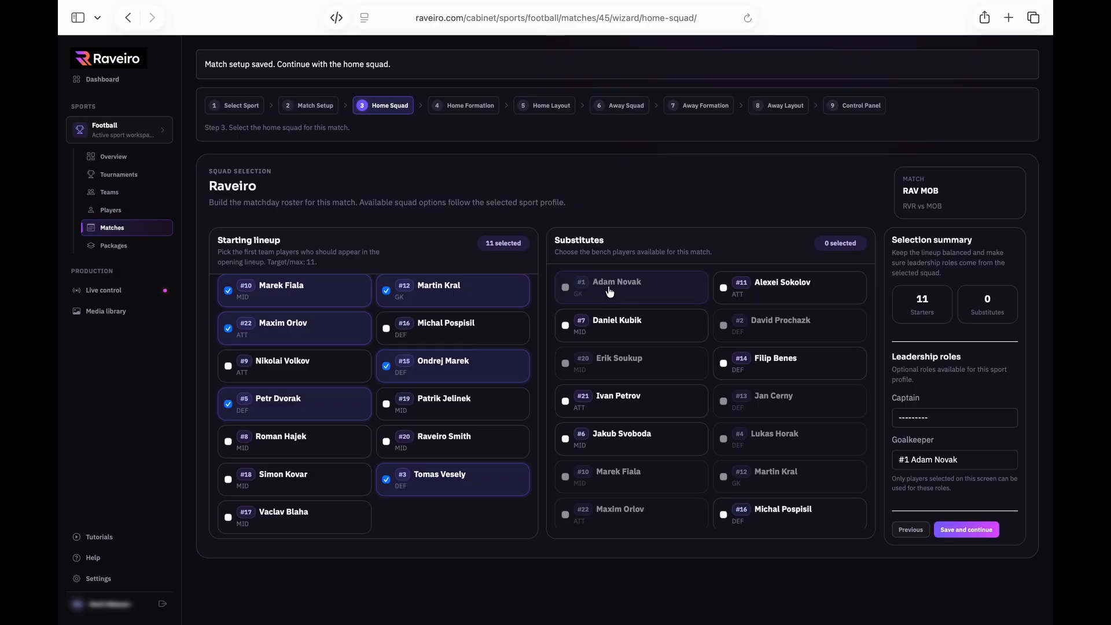
Add six home substitutes to the squad
left_click(617, 324)
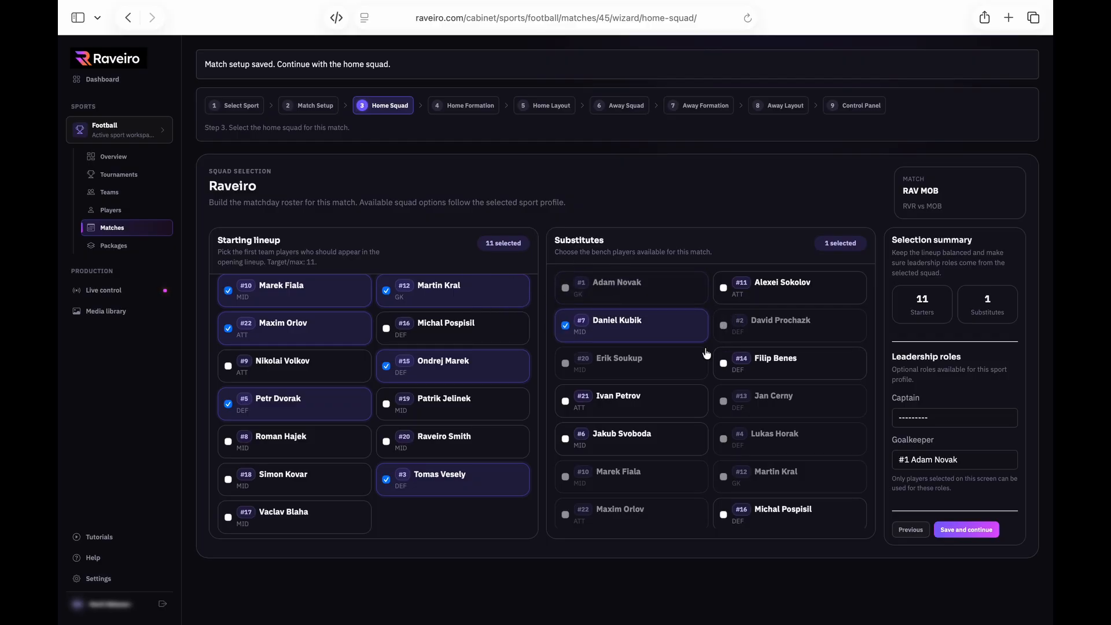
left_click(769, 374)
left_click(773, 288)
scroll(767, 405, "down", 4)
scroll(763, 432, "up", 1)
left_click(764, 427)
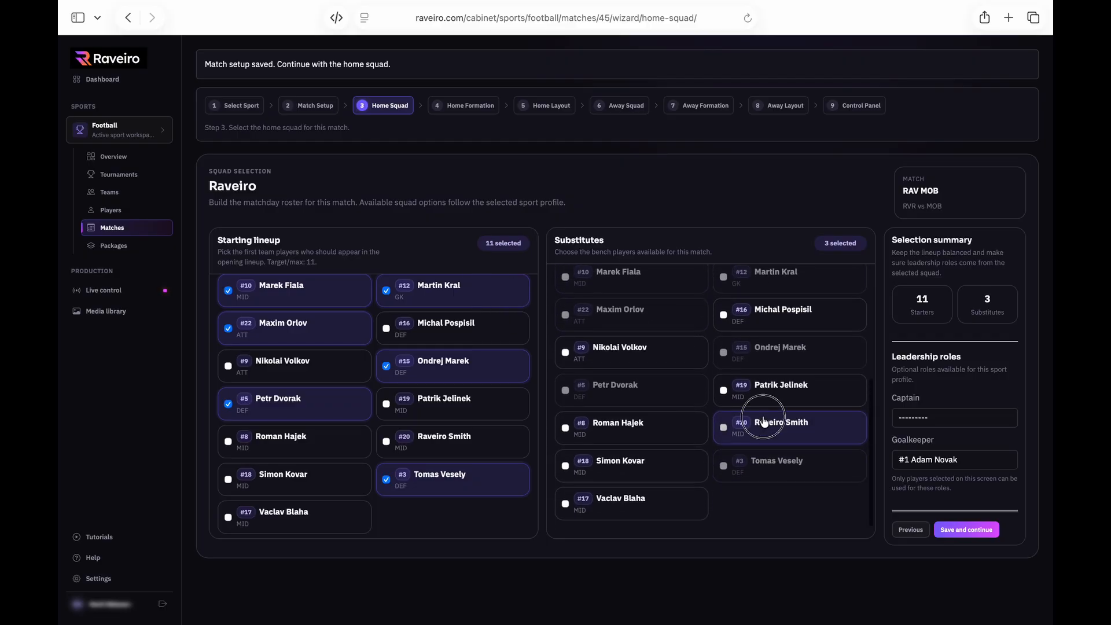
left_click(753, 313)
left_click(629, 359)
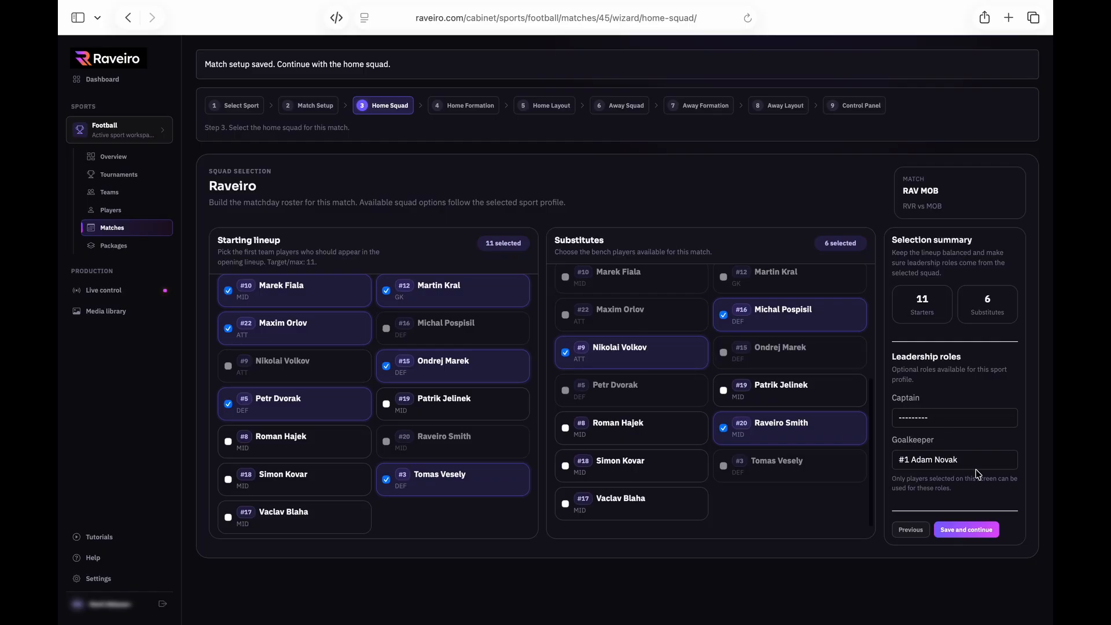
Leave the captain unassigned, keep the starting goalkeeper, and save the home squad
left_click(930, 418)
left_click(932, 394)
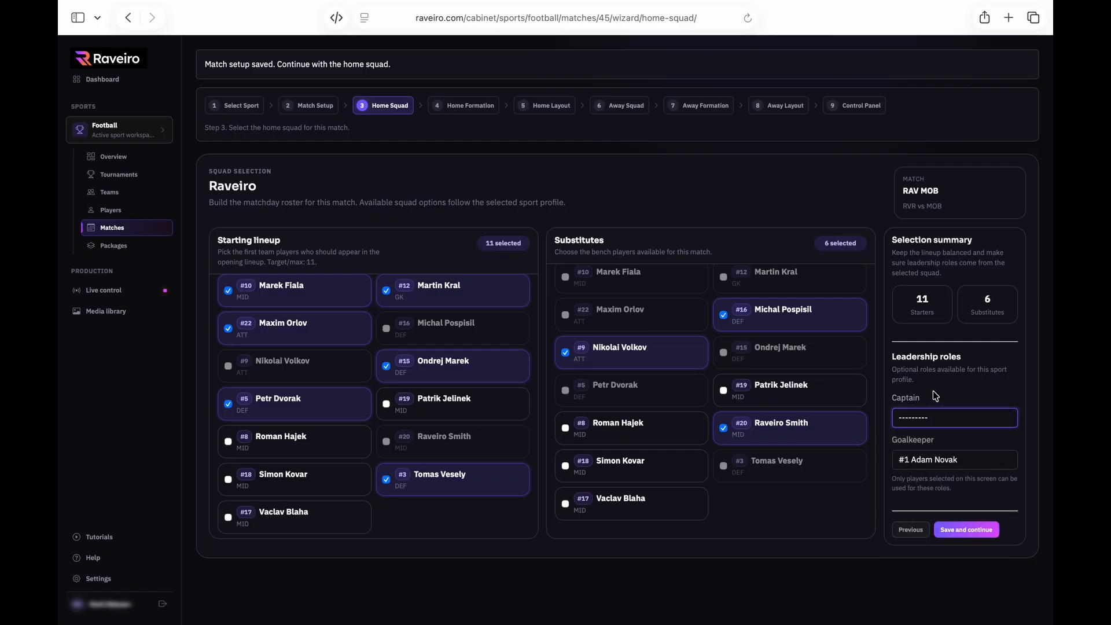
left_click(944, 463)
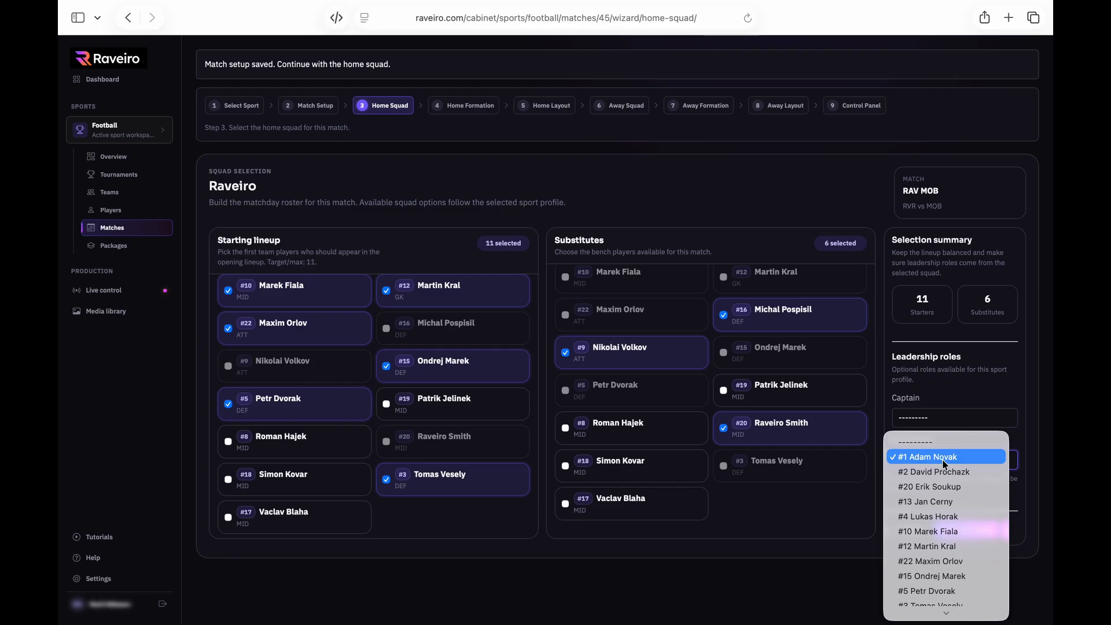
left_click(803, 532)
left_click(931, 562)
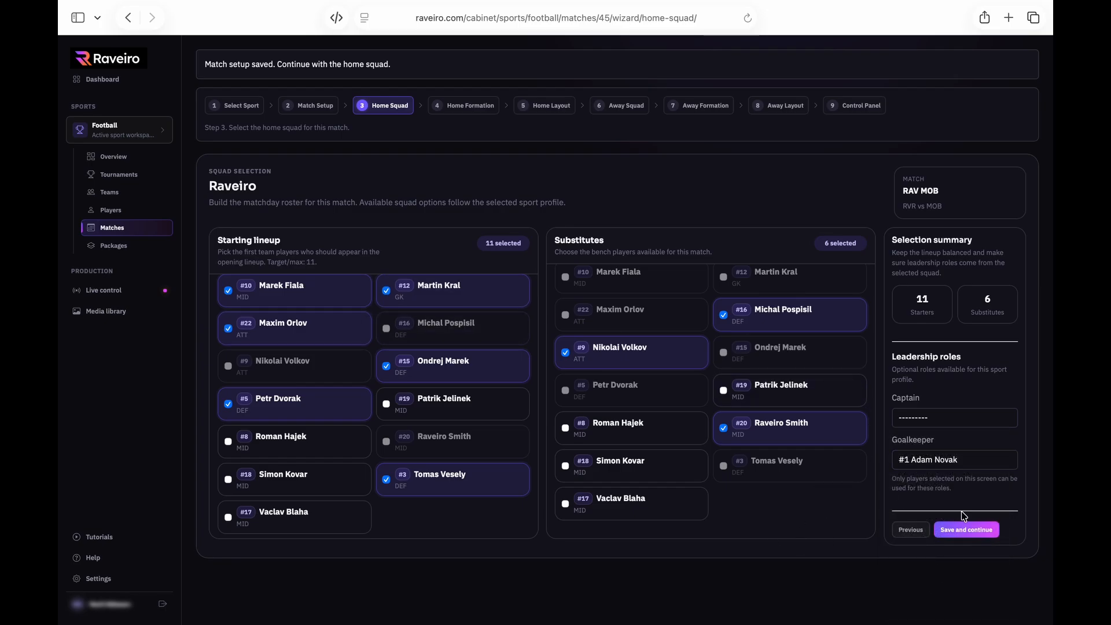
left_click(962, 531)
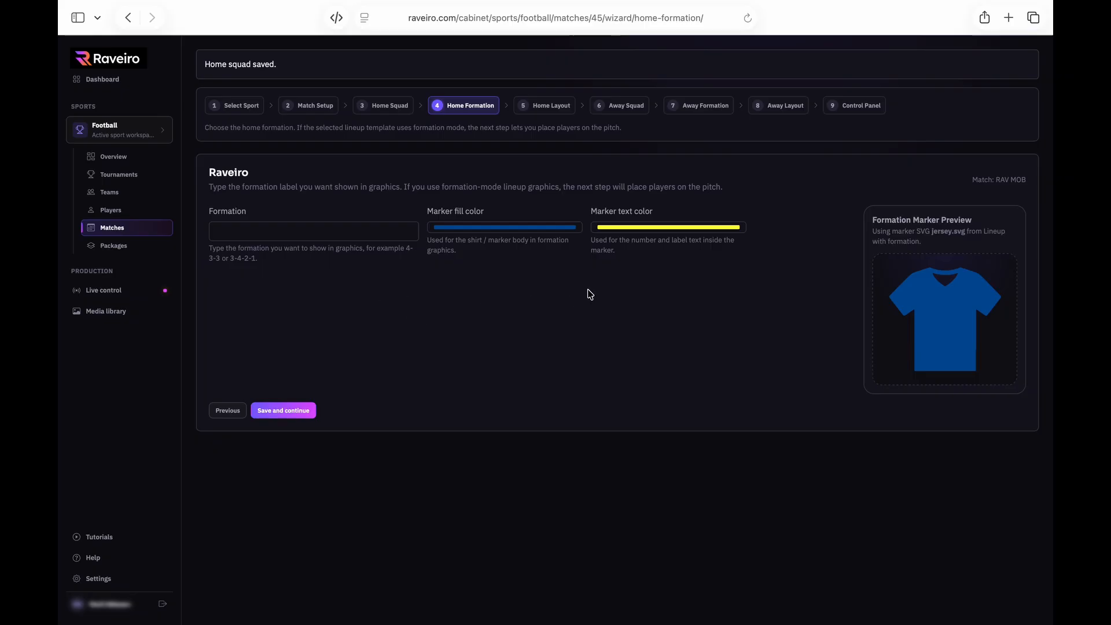
Set the home formation to 4-3-3 with white marker text and save it
left_click(292, 231)
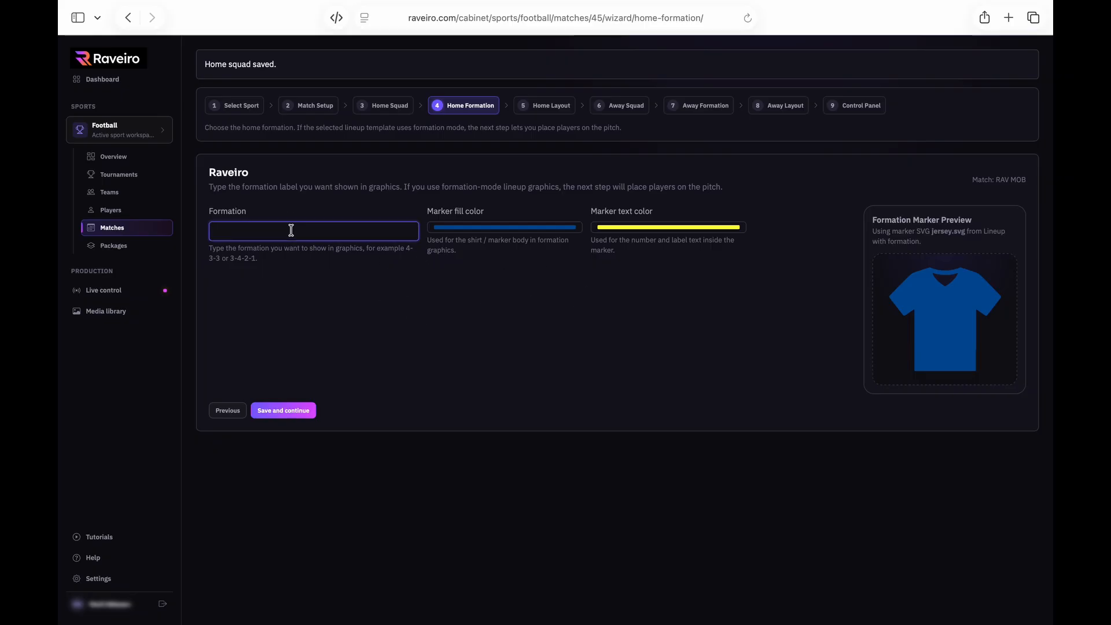
type("4-3-3")
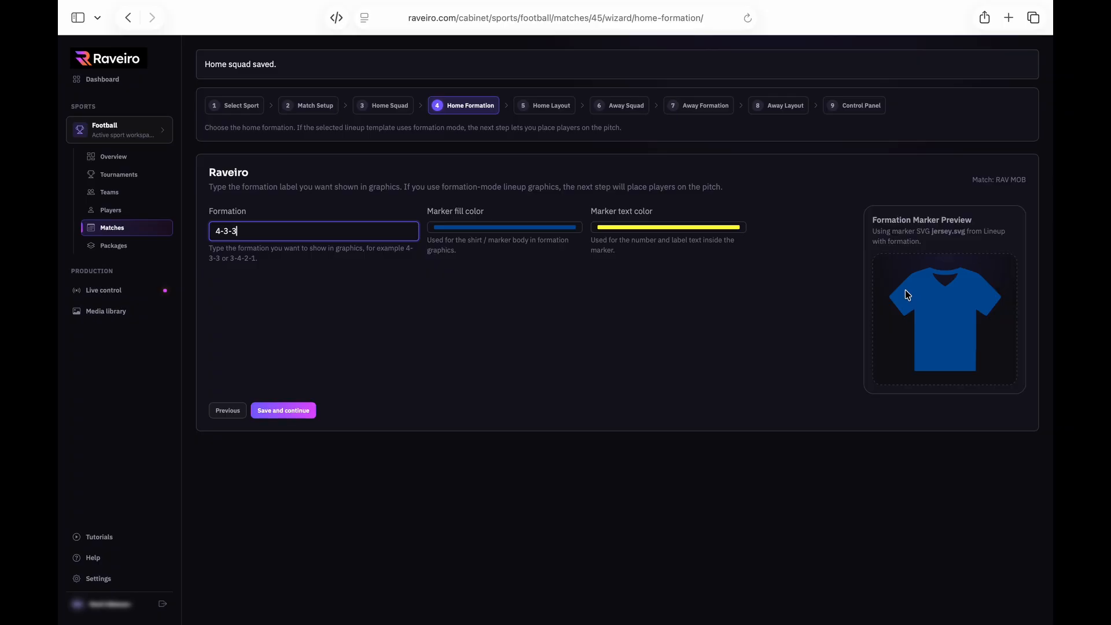
left_click(541, 230)
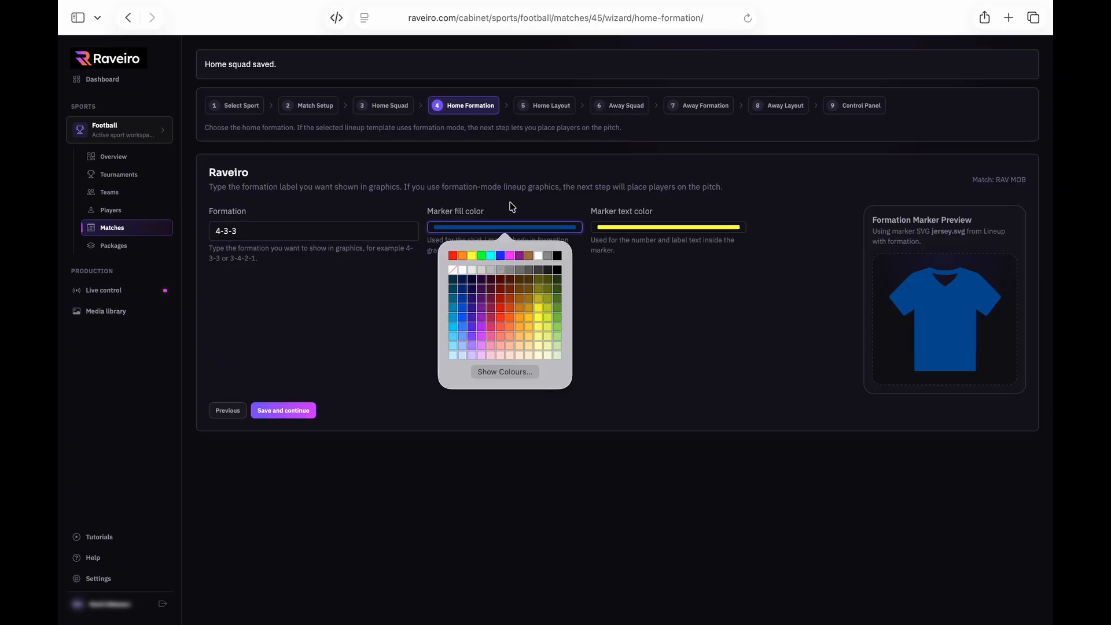
left_click(524, 236)
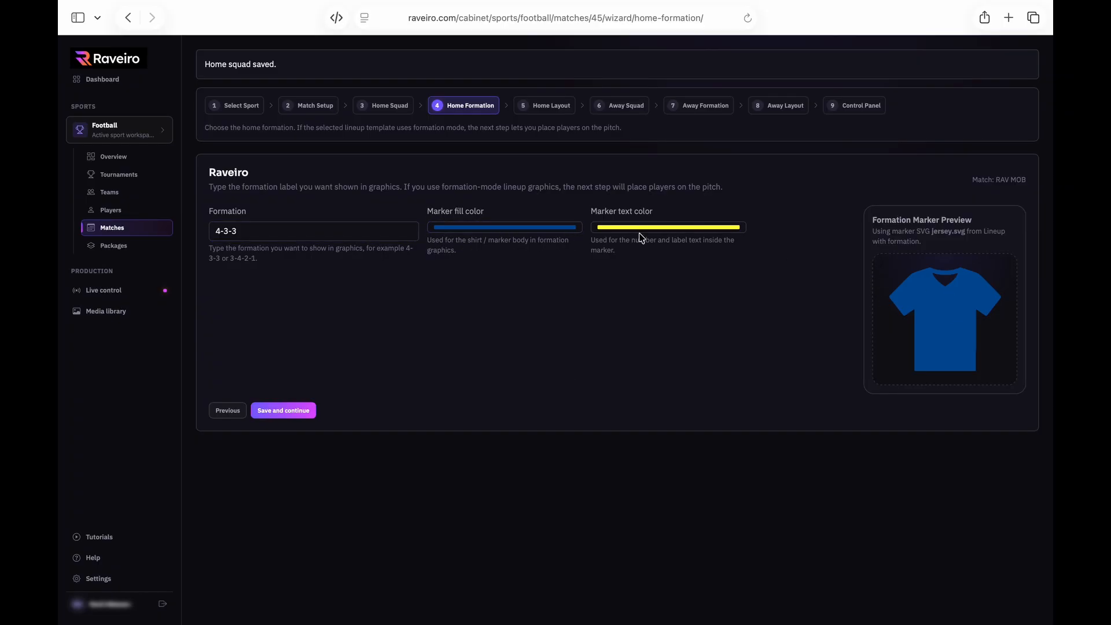
left_click(681, 230)
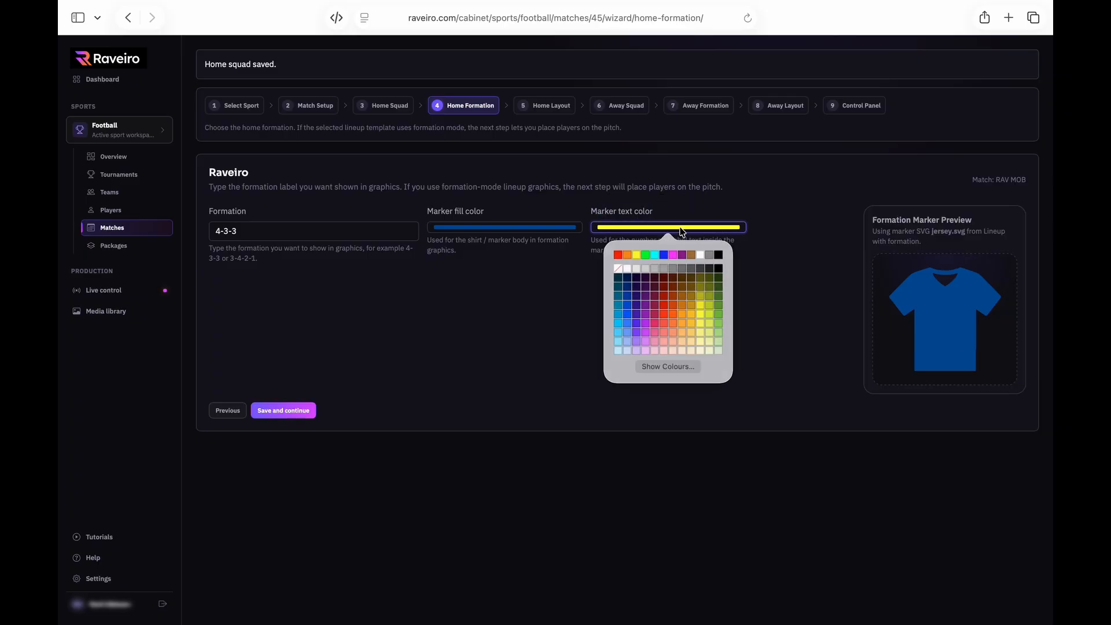
left_click(700, 255)
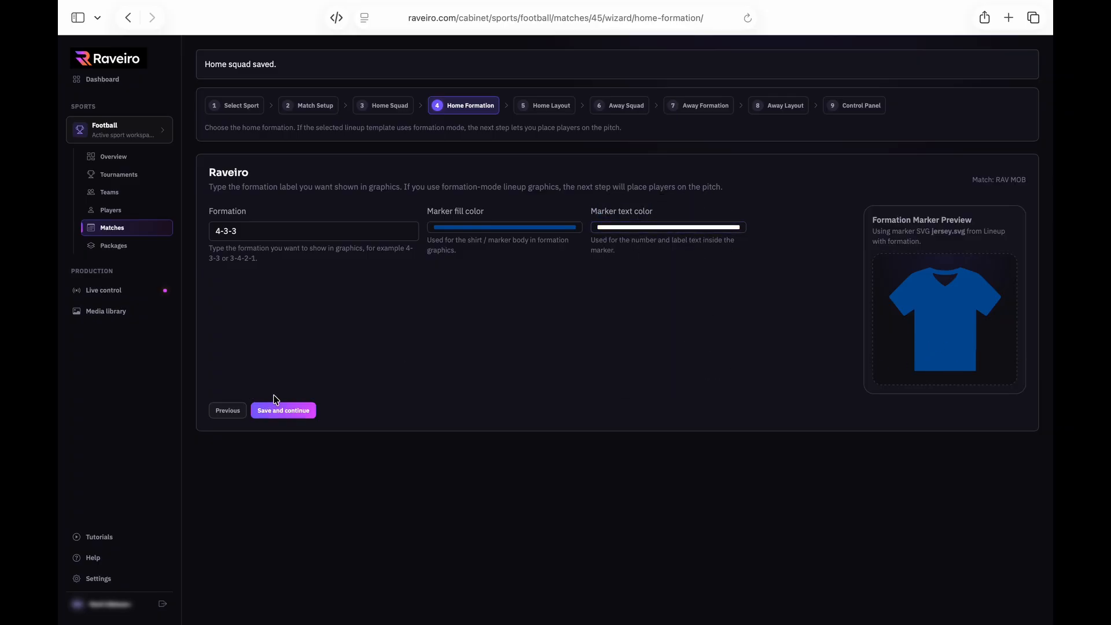
left_click(306, 413)
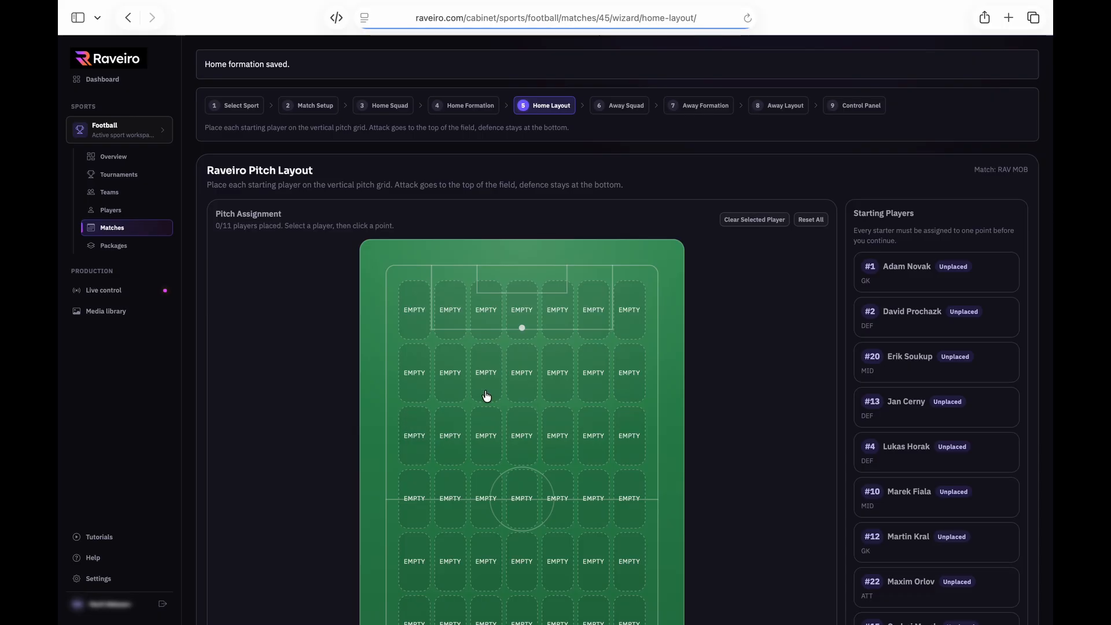
Place the first home starters into their pitch slots
scroll(516, 406, "down", 3)
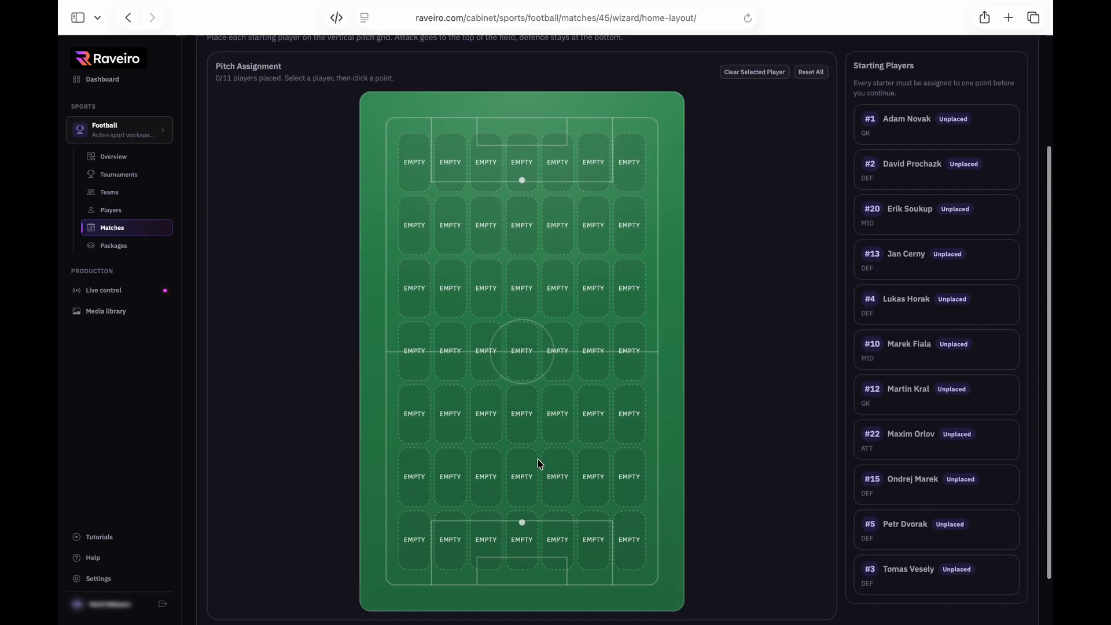
left_click(522, 542)
left_click(625, 592)
left_click(414, 414)
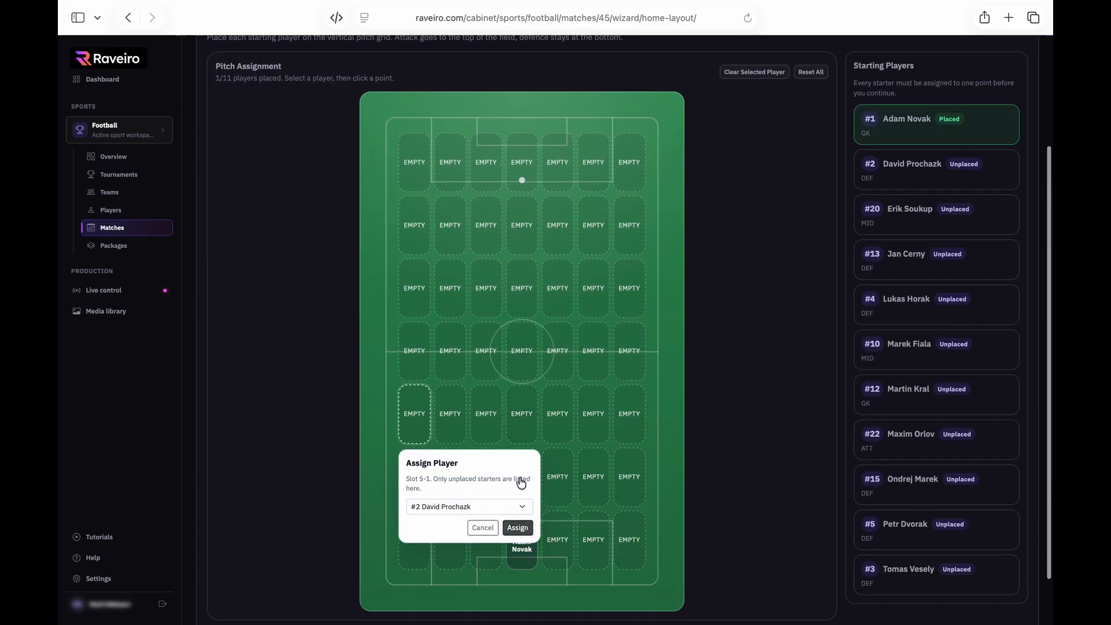
left_click(518, 528)
left_click(522, 414)
left_click(625, 528)
left_click(629, 414)
left_click(733, 528)
left_click(486, 289)
left_click(623, 276)
left_click(629, 162)
left_click(732, 277)
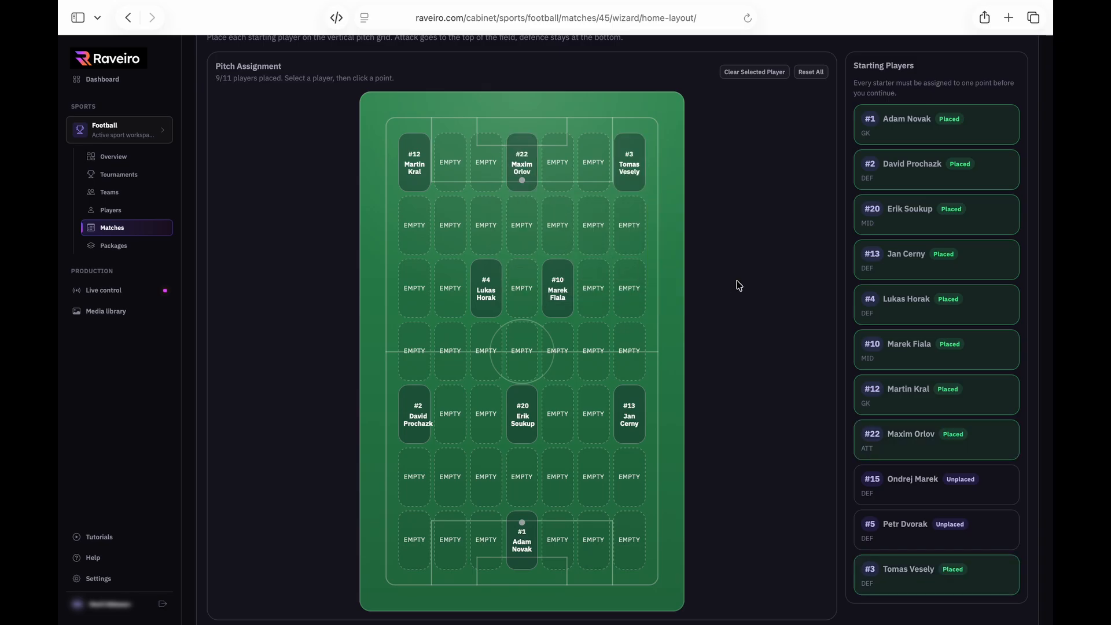
left_click(523, 350)
left_click(625, 466)
Rearrange the midfielders, place the remaining home starters, and save the layout
scroll(895, 531, "down", 1)
left_click(531, 418)
scroll(533, 418, "up", 1)
left_click(487, 433)
left_click(591, 546)
left_click(558, 433)
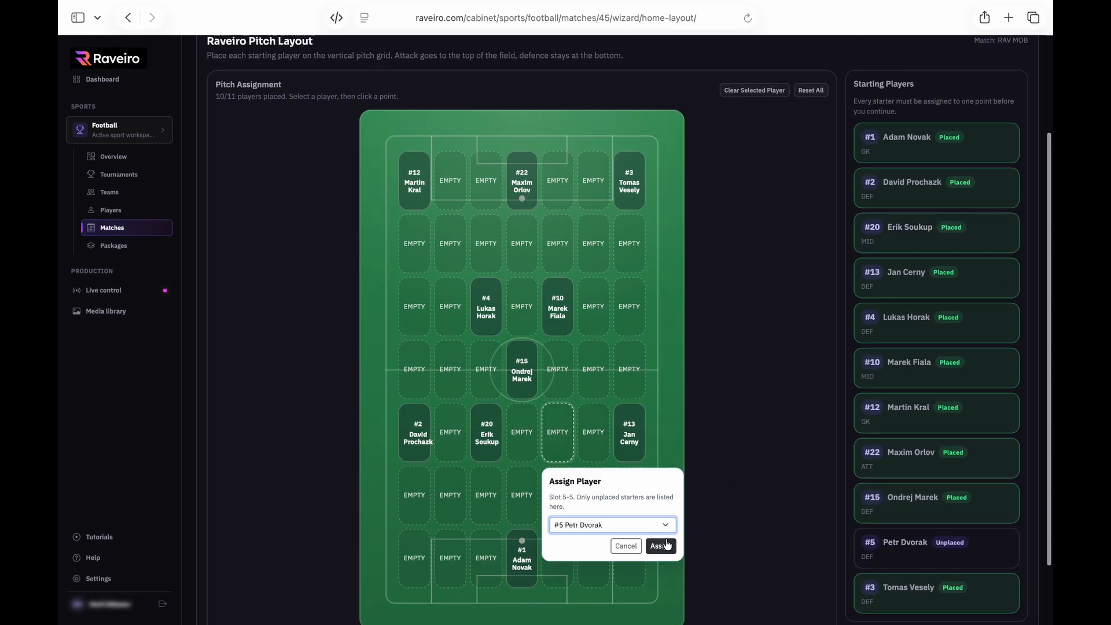
left_click(663, 546)
left_click(522, 368)
left_click(558, 307)
left_click(486, 307)
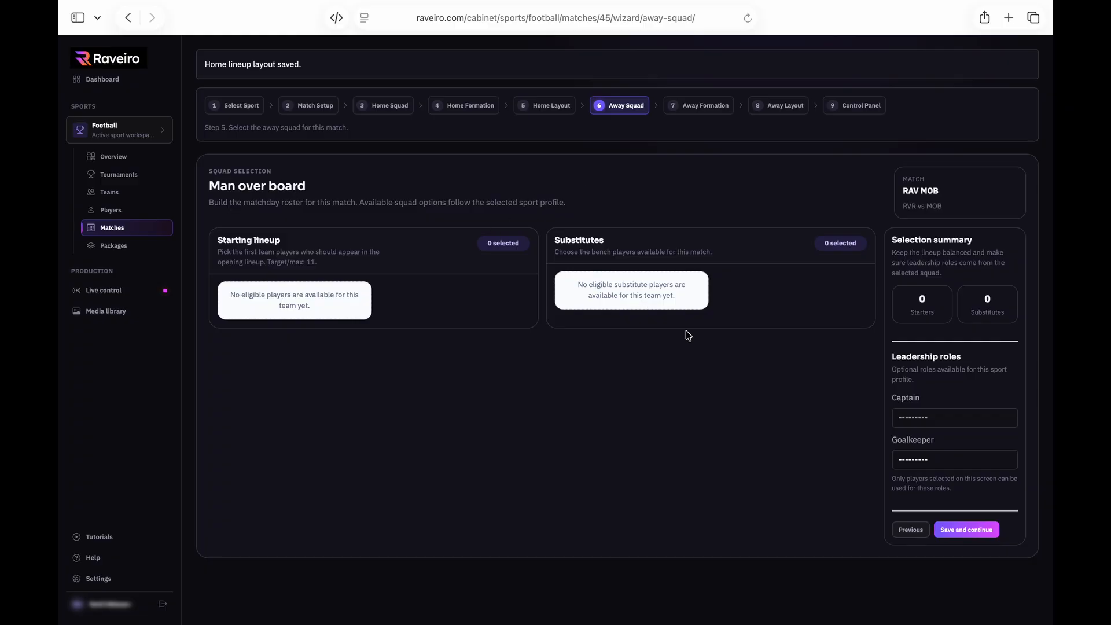
Save the empty away squad with formation 1-1-1 and finish setup into Live Control
left_click(975, 531)
left_click(294, 413)
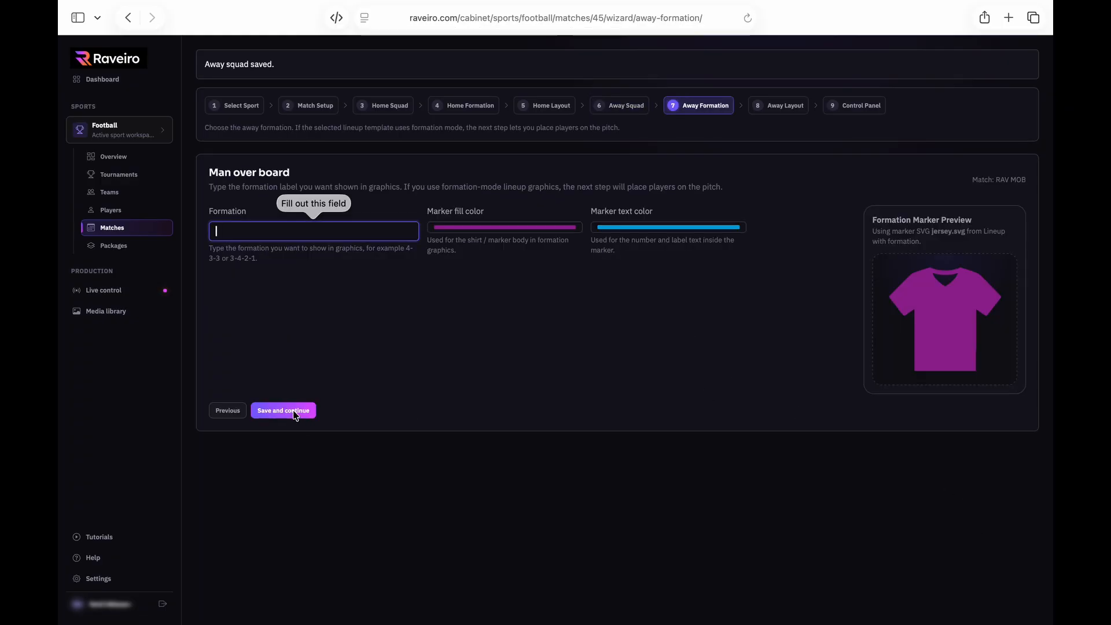
type("101")
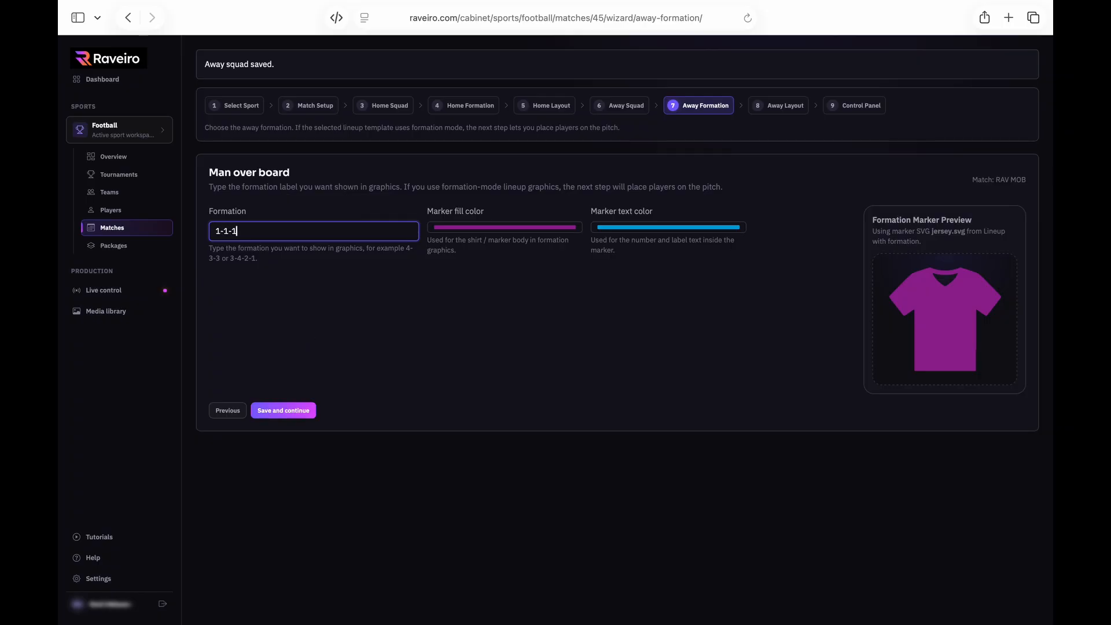
left_click(298, 411)
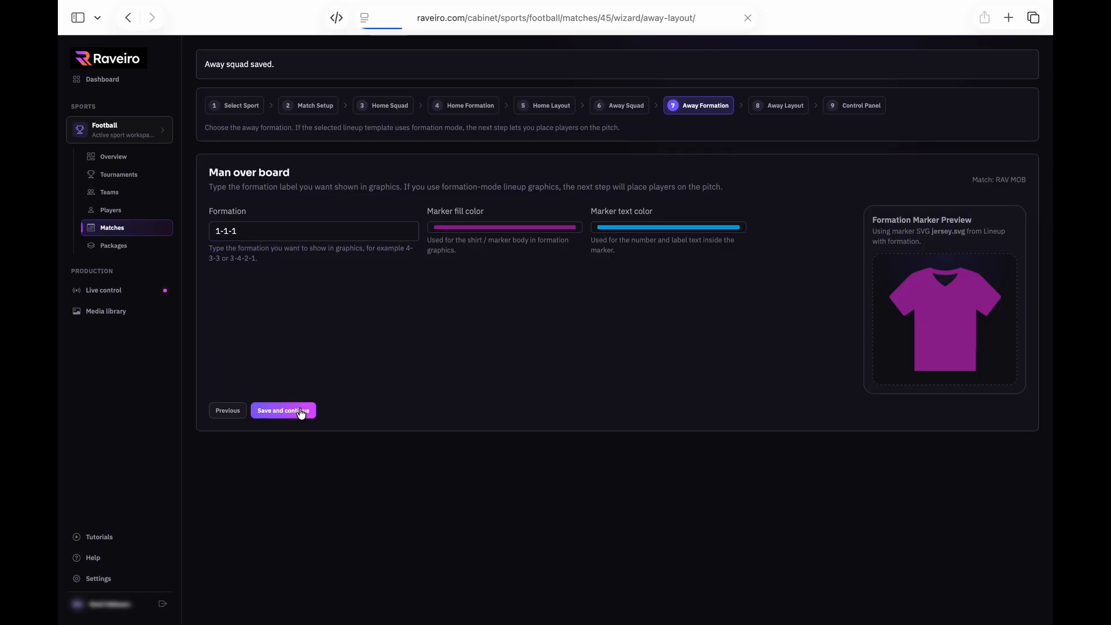
scroll(806, 354, "down", 5)
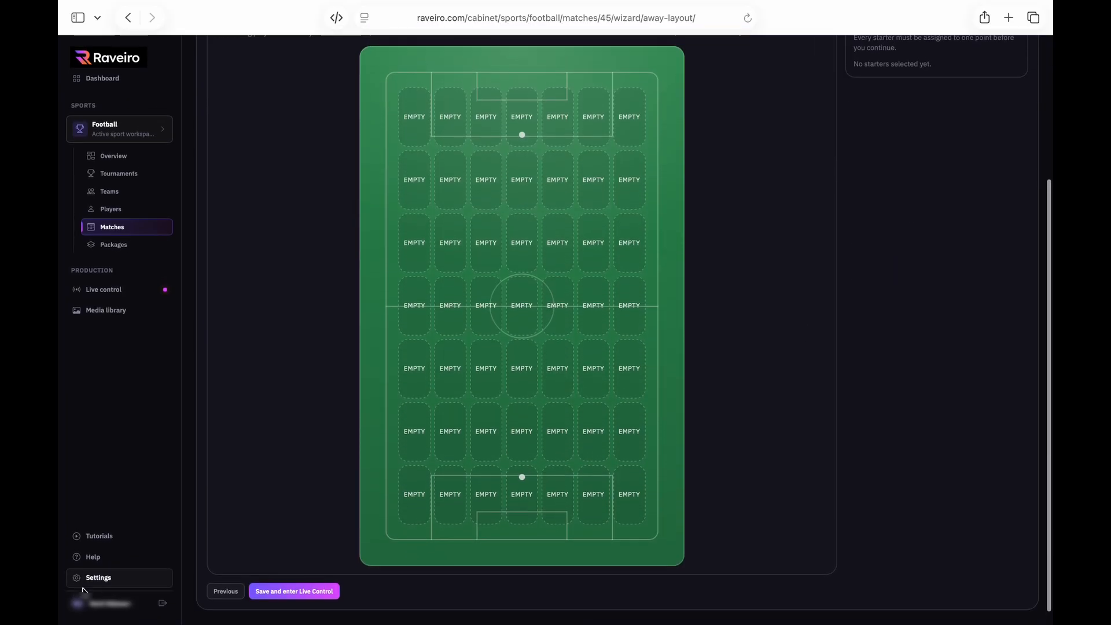
left_click(298, 591)
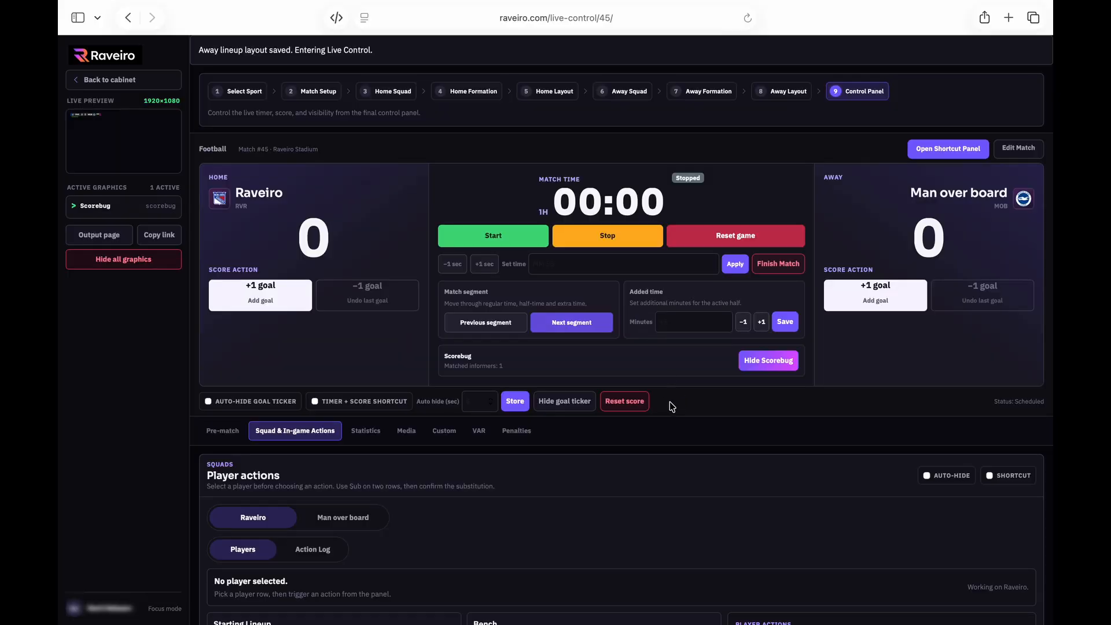
Toggle the scorebug until it is off air with no graphics active
left_click(755, 365)
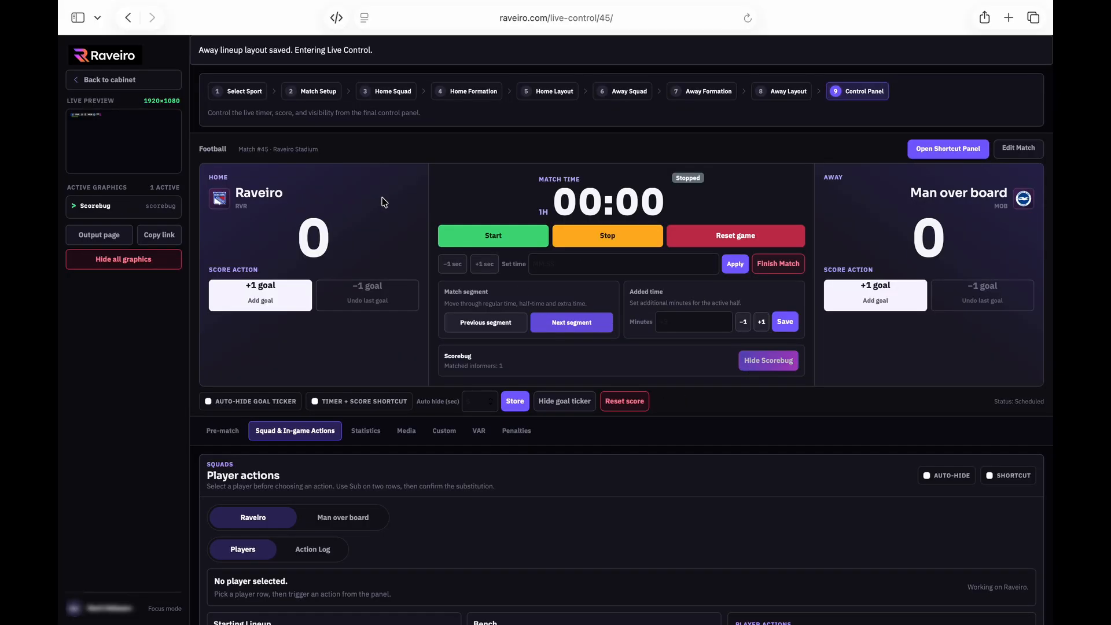
left_click(767, 365)
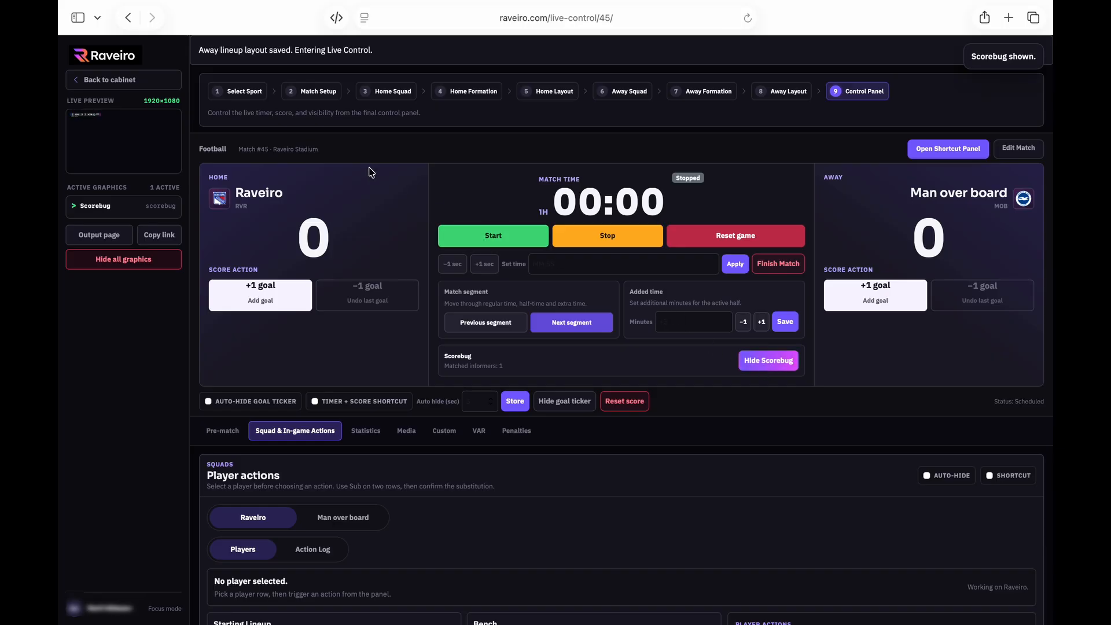
left_click(767, 365)
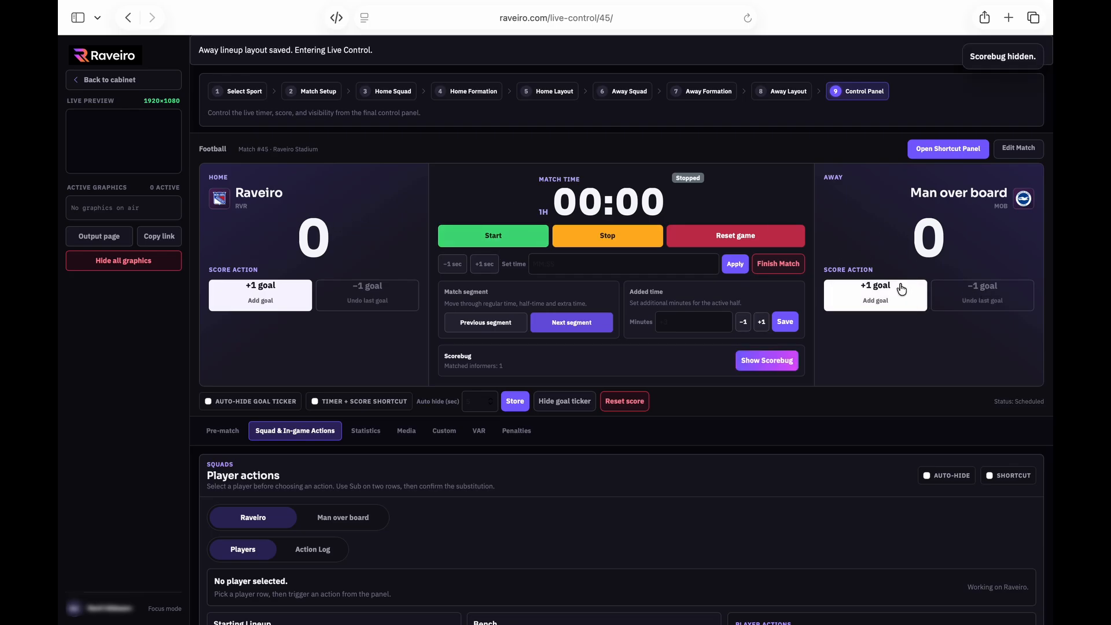
Switch the control panel to the Pre-match fast triggers
scroll(433, 278, "down", 2)
scroll(430, 283, "down", 5)
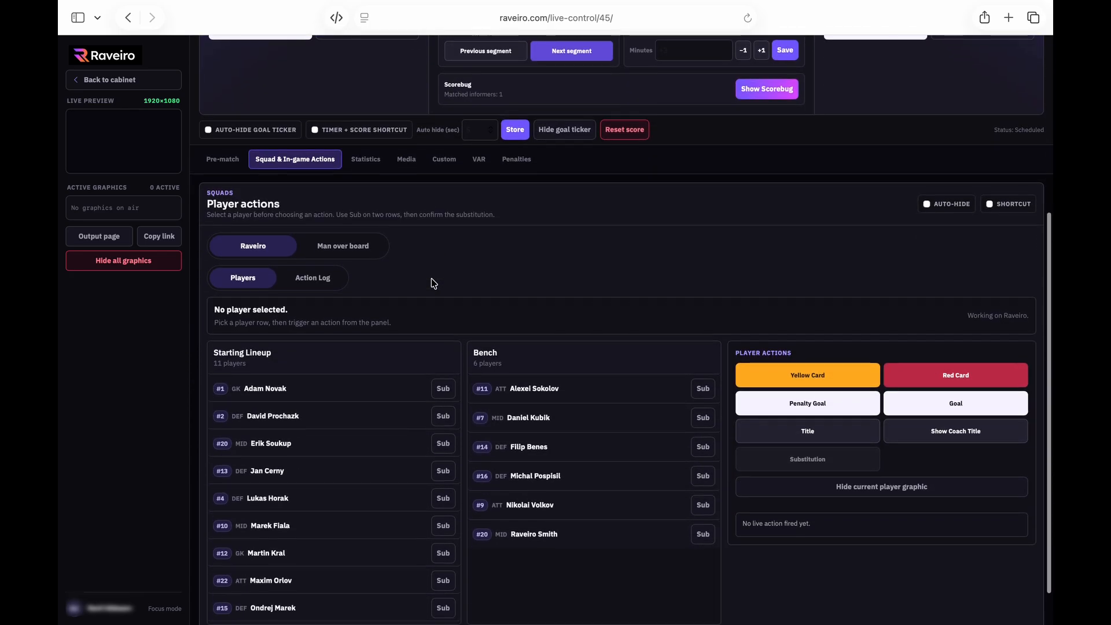
left_click(231, 162)
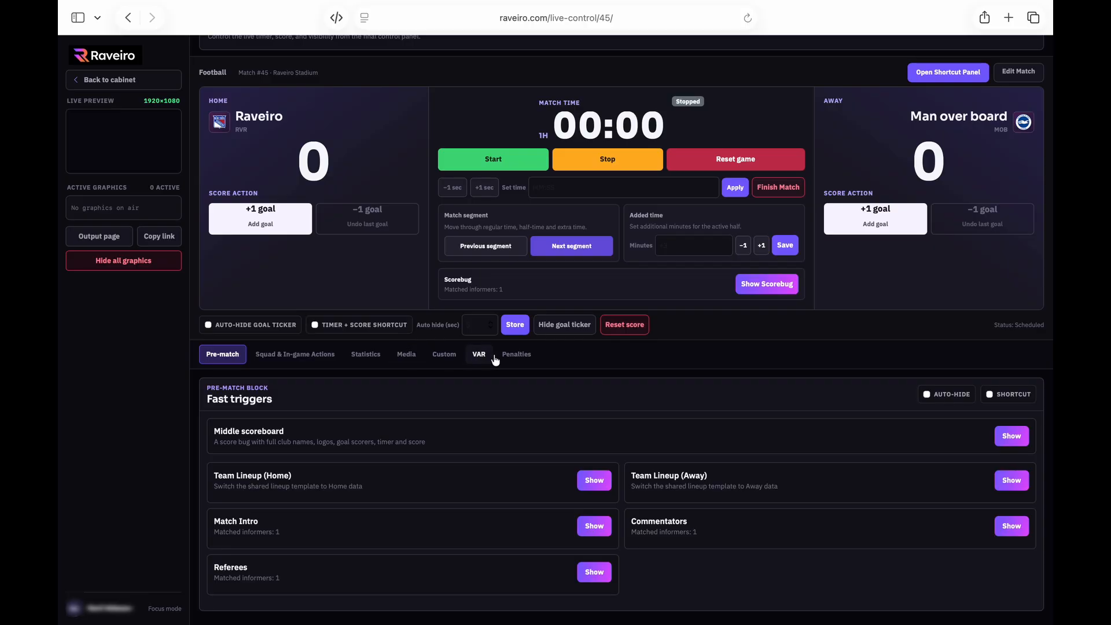
Glance at the Penalties controls, return to Pre-match, air the scorebug, then hide all graphics
scroll(556, 367, "up", 3)
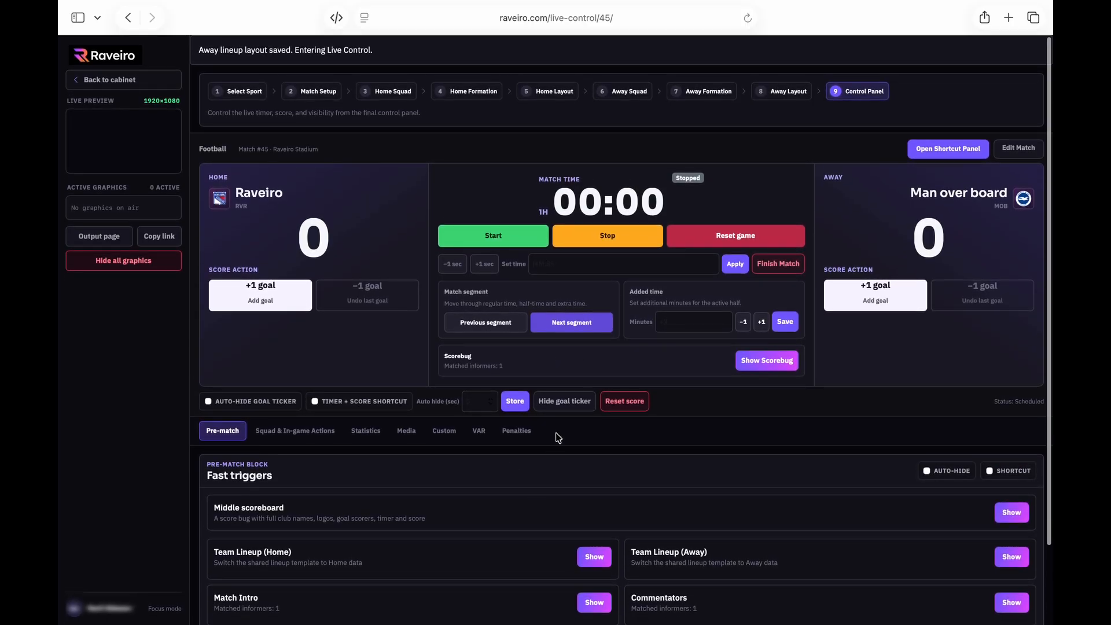
left_click(516, 431)
left_click(223, 431)
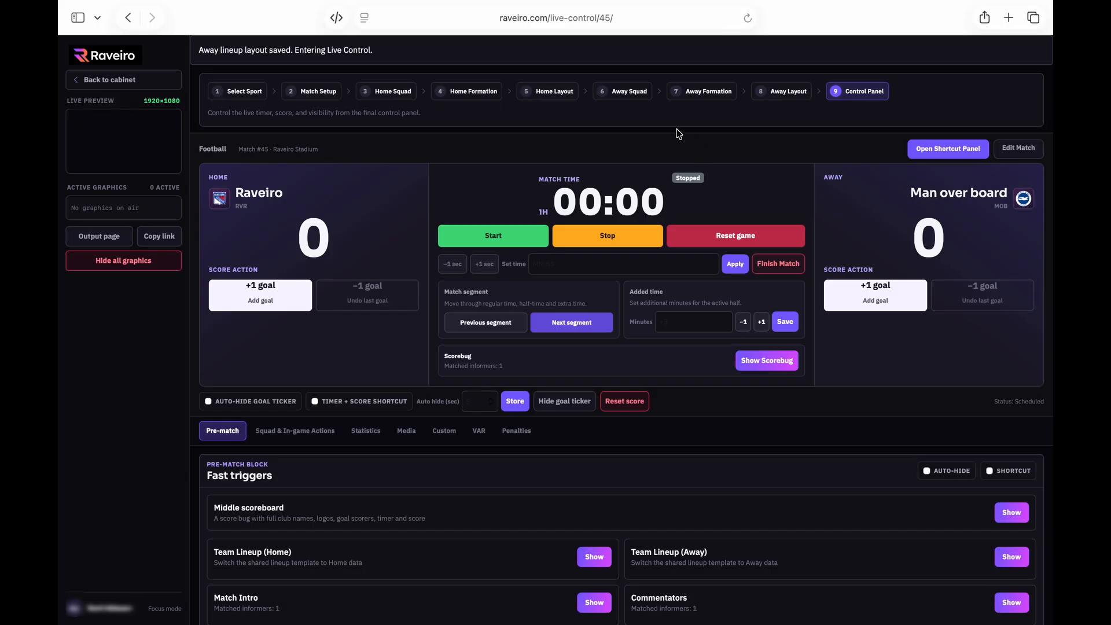
left_click(770, 363)
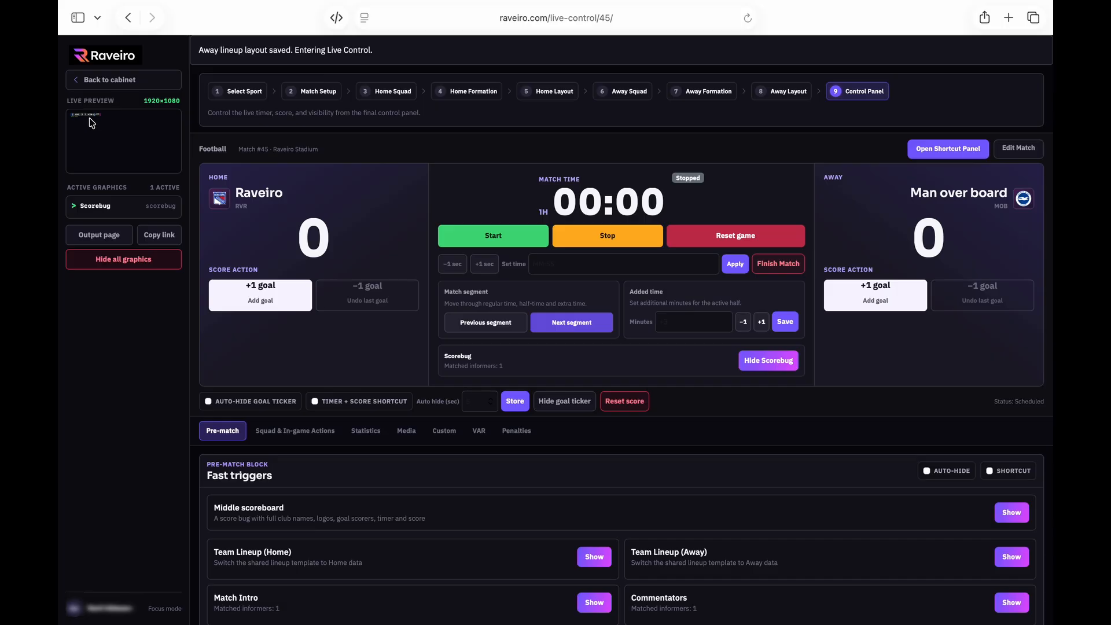
left_click(133, 262)
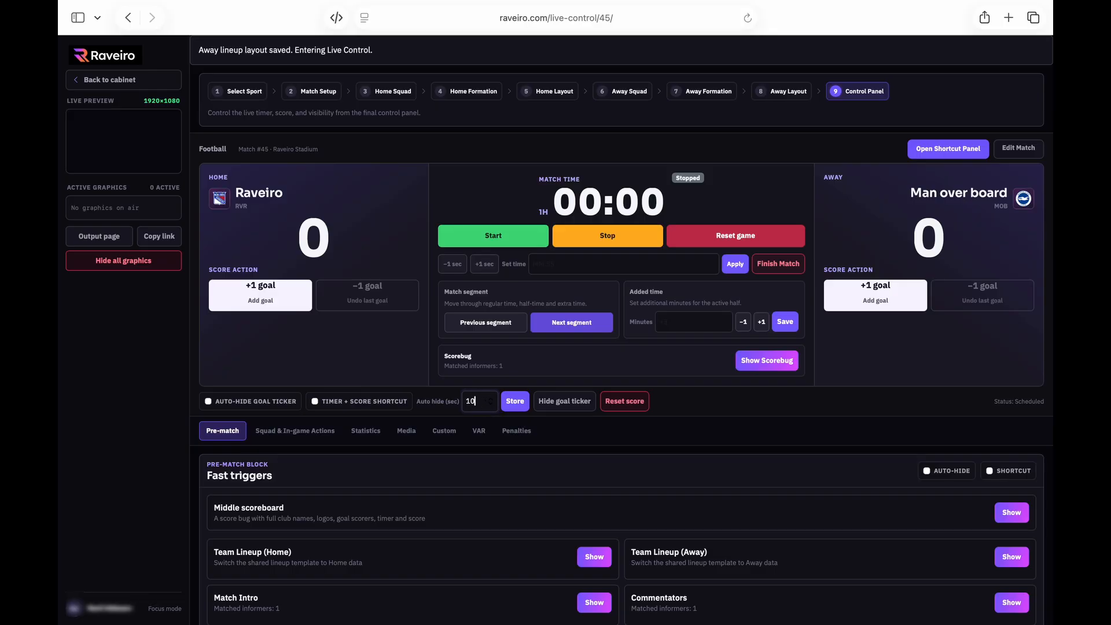
Store 10 seconds as the auto-hide time and turn on auto-hide for the fast triggers
left_click(520, 405)
left_click(717, 427)
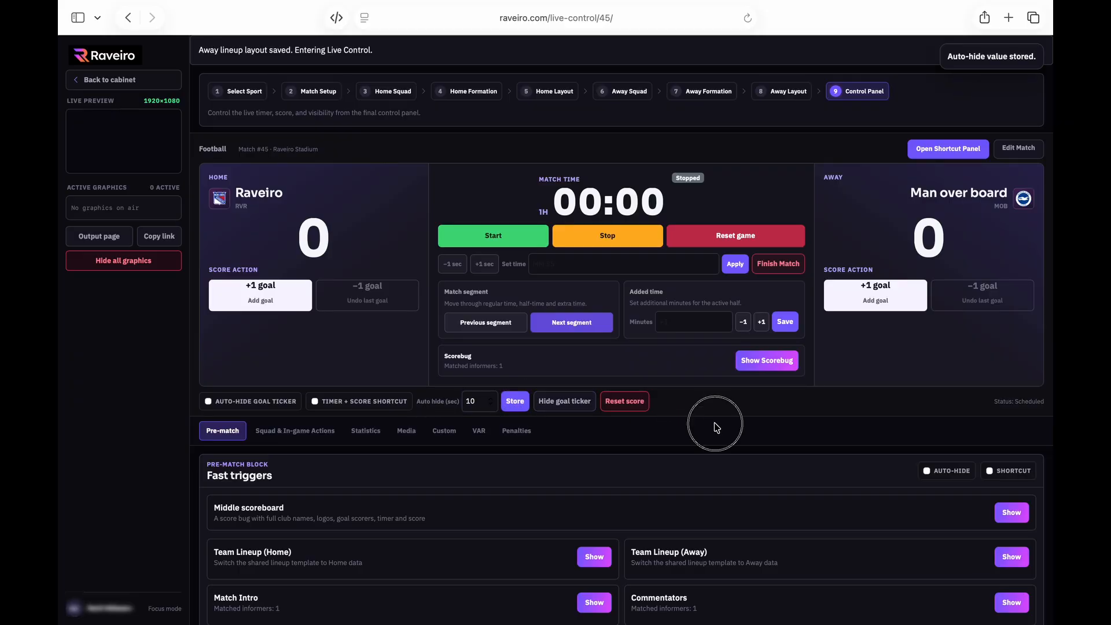
scroll(716, 427, "down", 3)
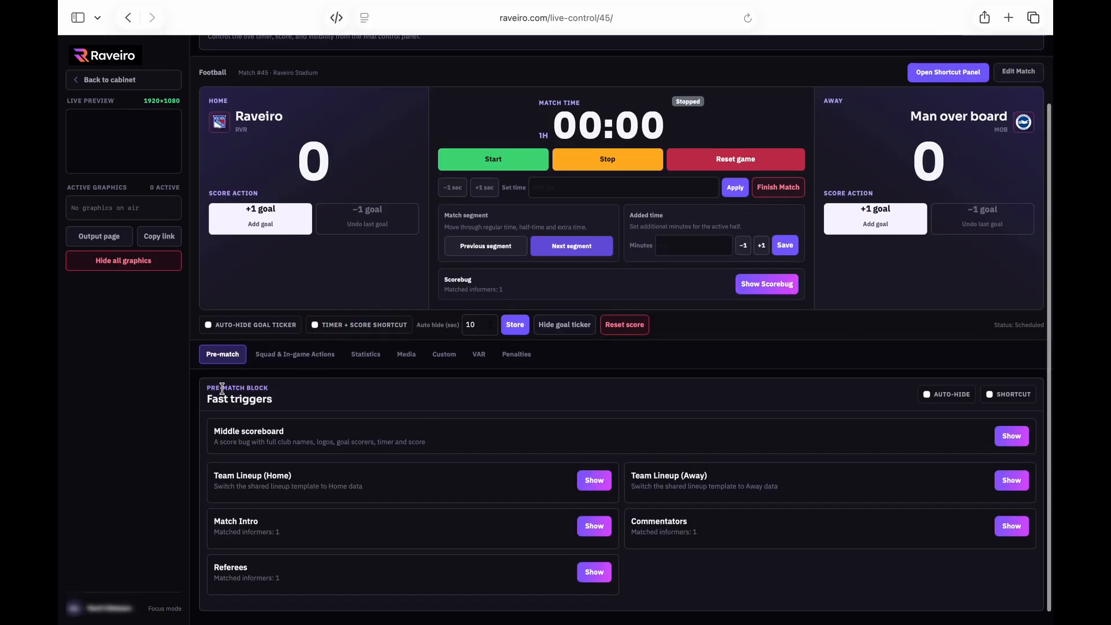
left_click(928, 396)
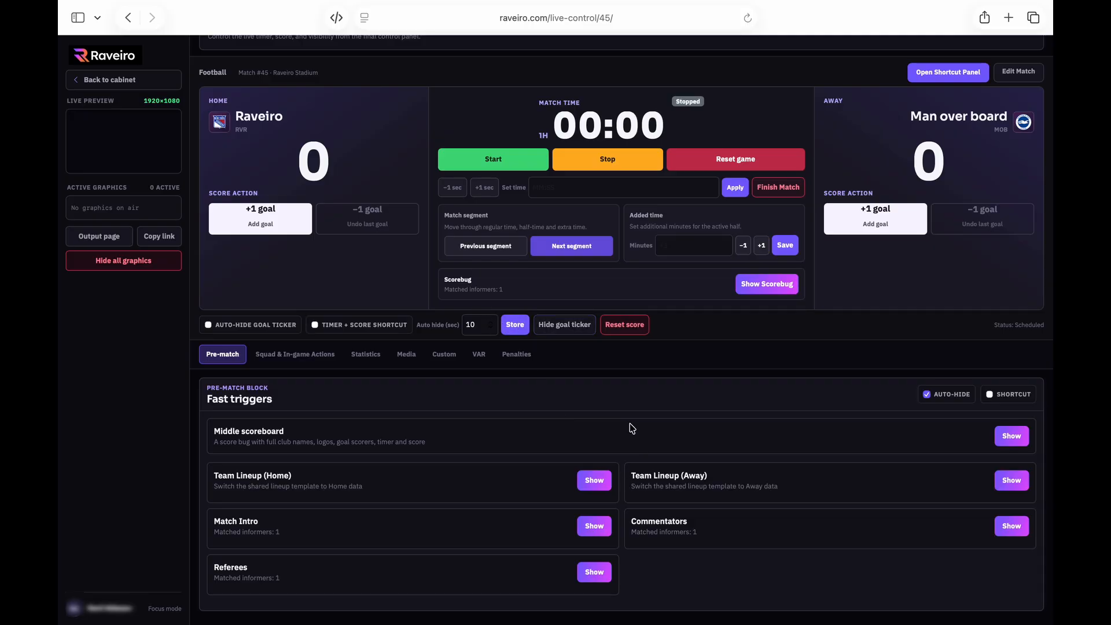
scroll(608, 347, "up", 2)
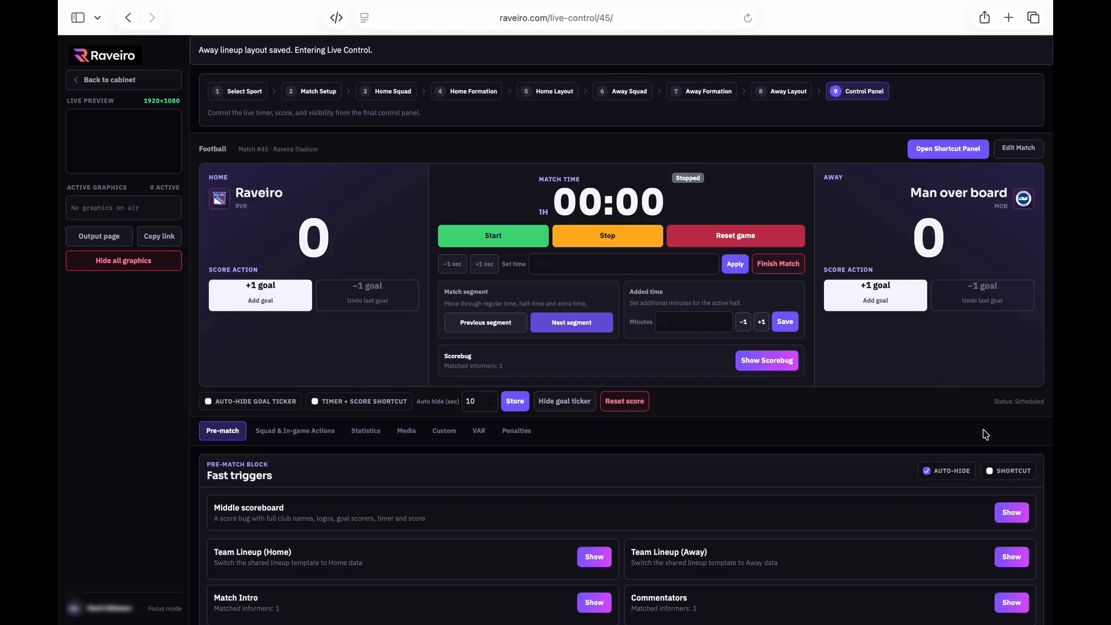
Scroll through the control panel to find the Timer + Score Shortcut option
scroll(652, 429, "up", 5)
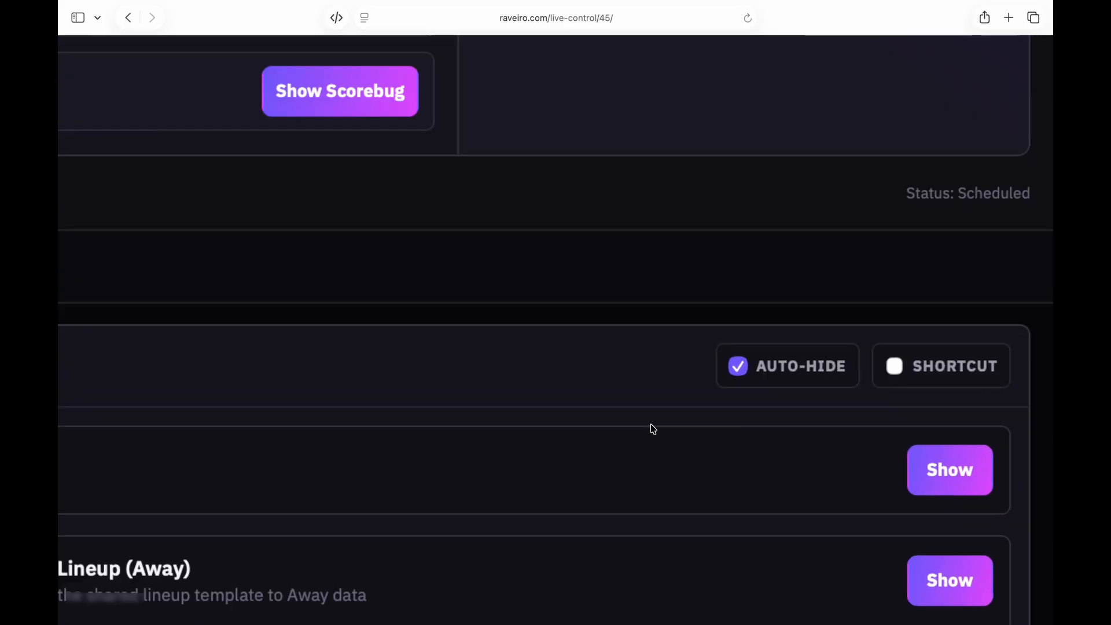
scroll(810, 371, "down", 5)
scroll(810, 370, "down", 2)
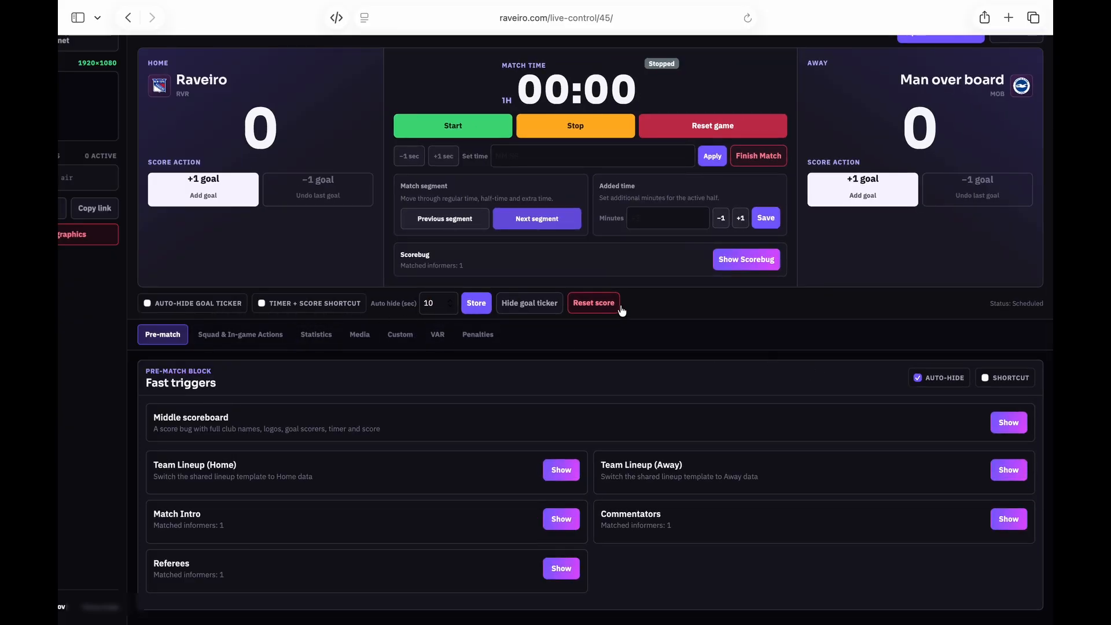
scroll(619, 307, "up", 3)
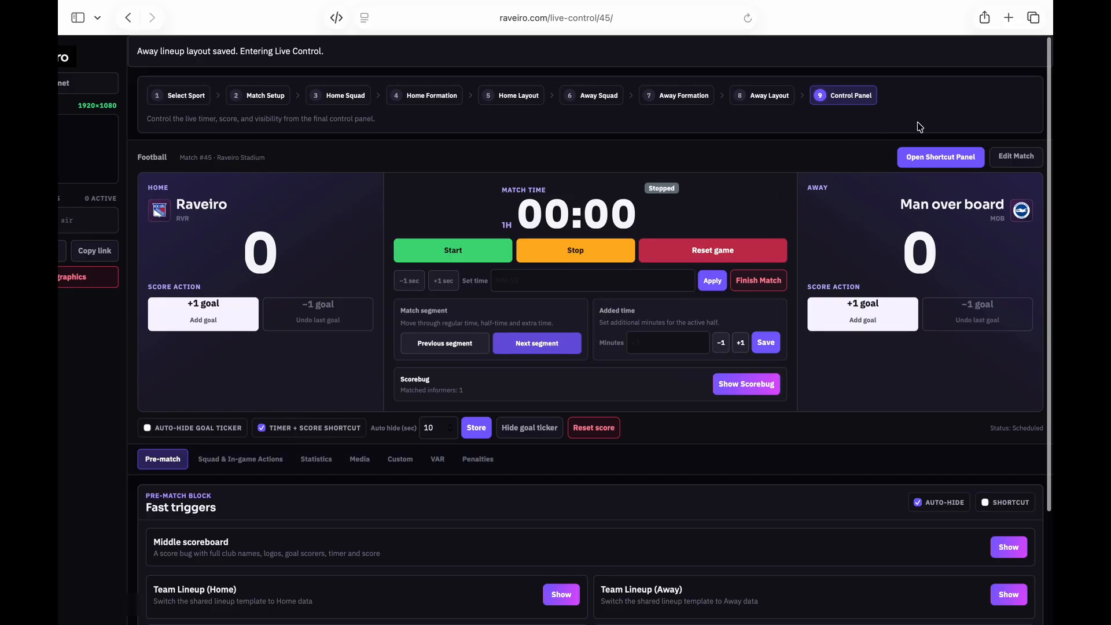
Preview the shortcut panel in a new tab, close it, and view the Statistics triggers
left_click(930, 164)
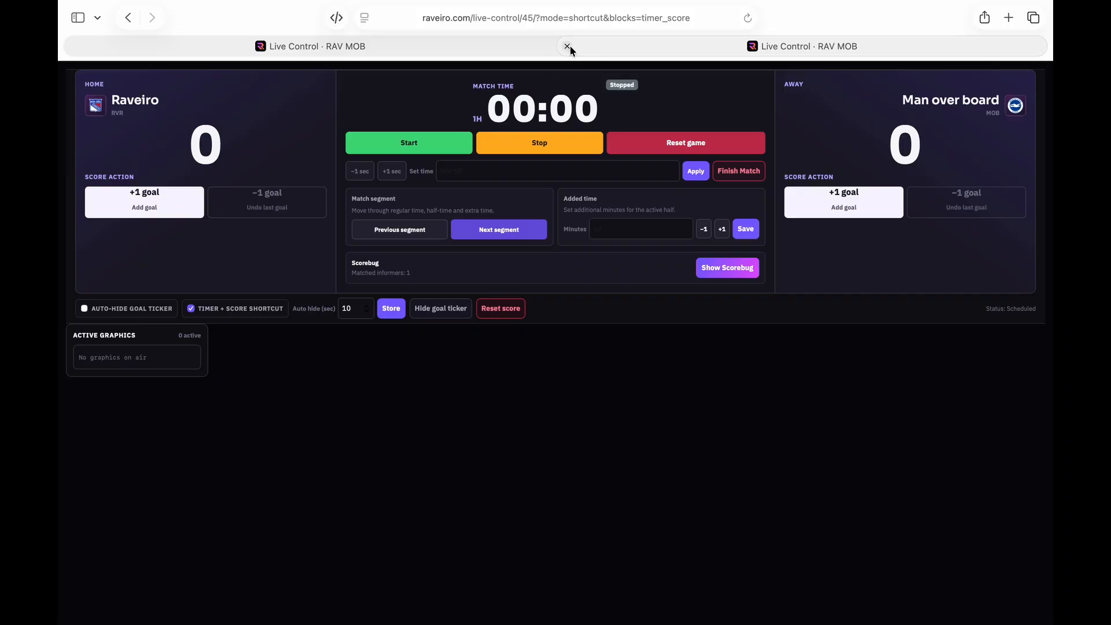
left_click(568, 46)
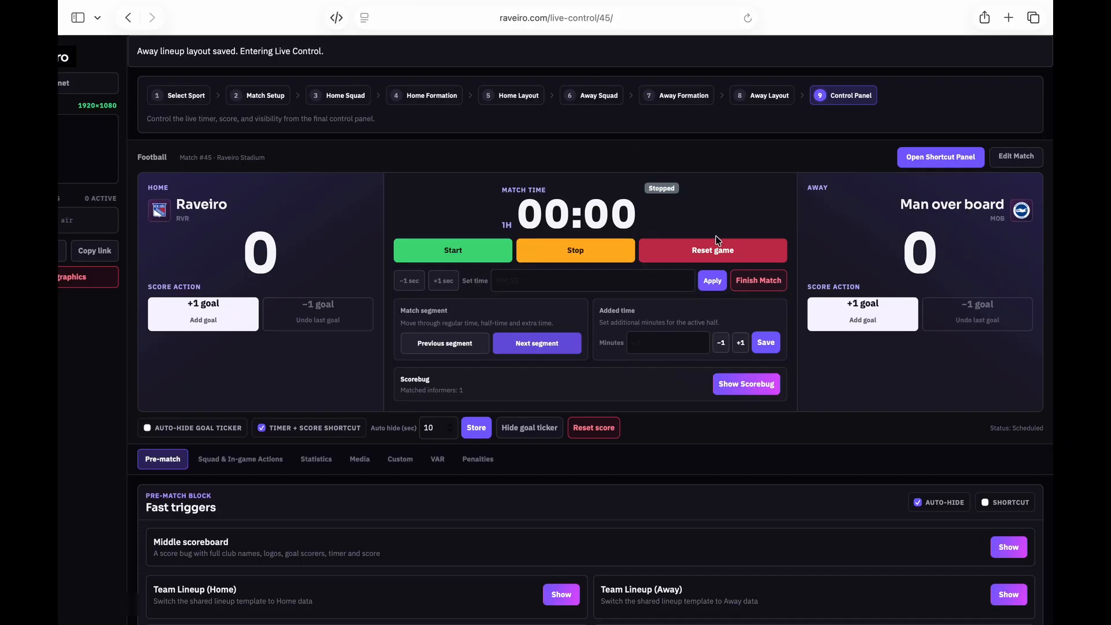
left_click(320, 461)
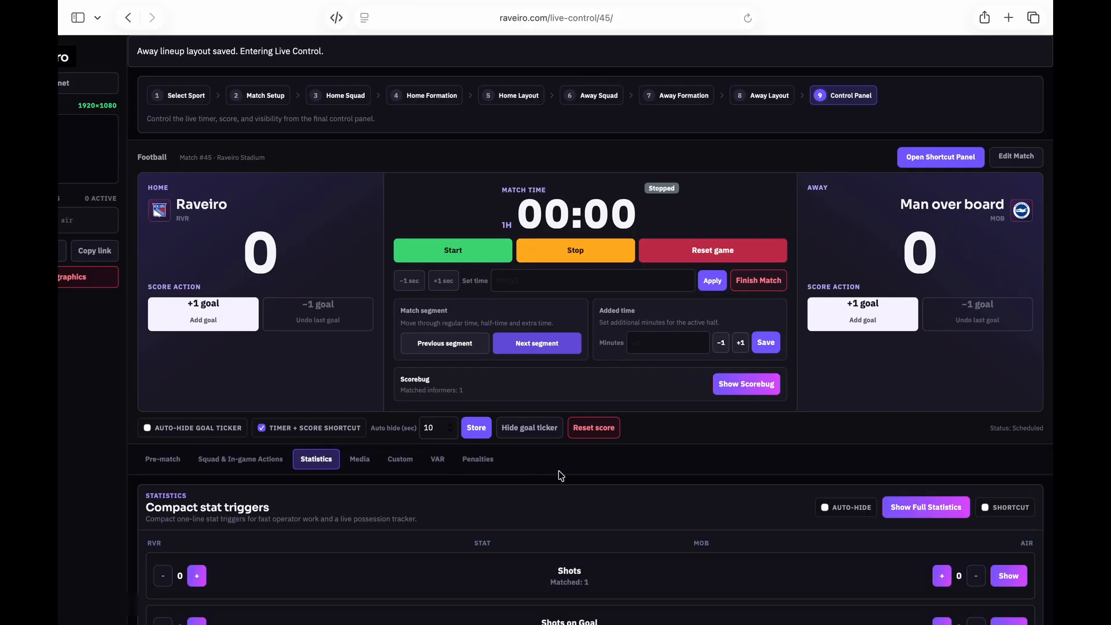
scroll(558, 472, "down", 4)
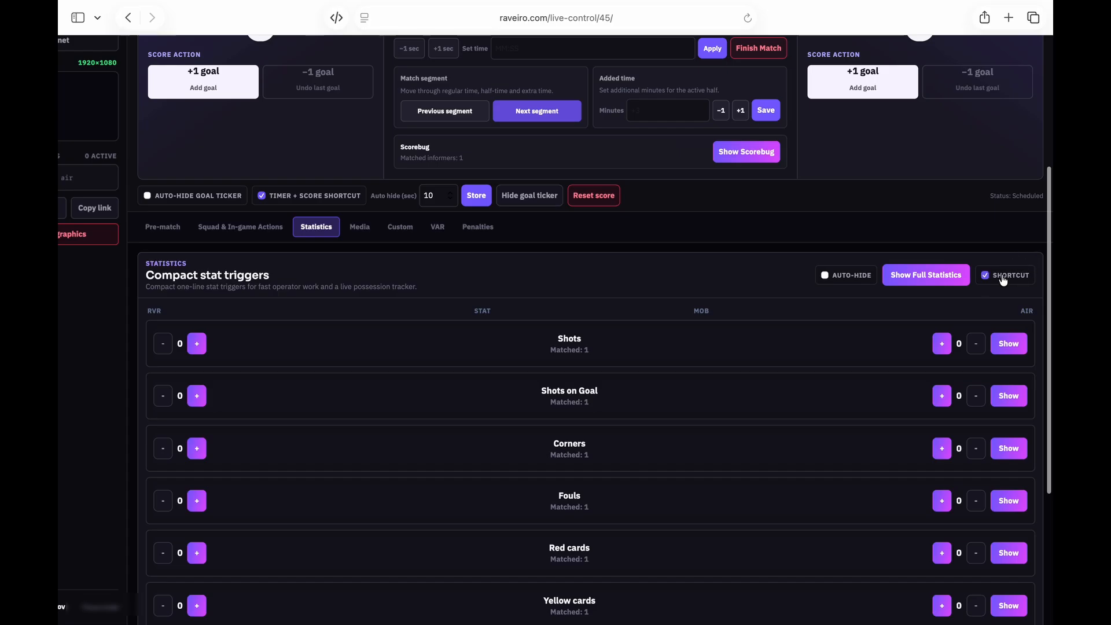
scroll(883, 293, "up", 4)
Tick and untick Statistics in the shortcut view, then copy the graphics output link
left_click(958, 159)
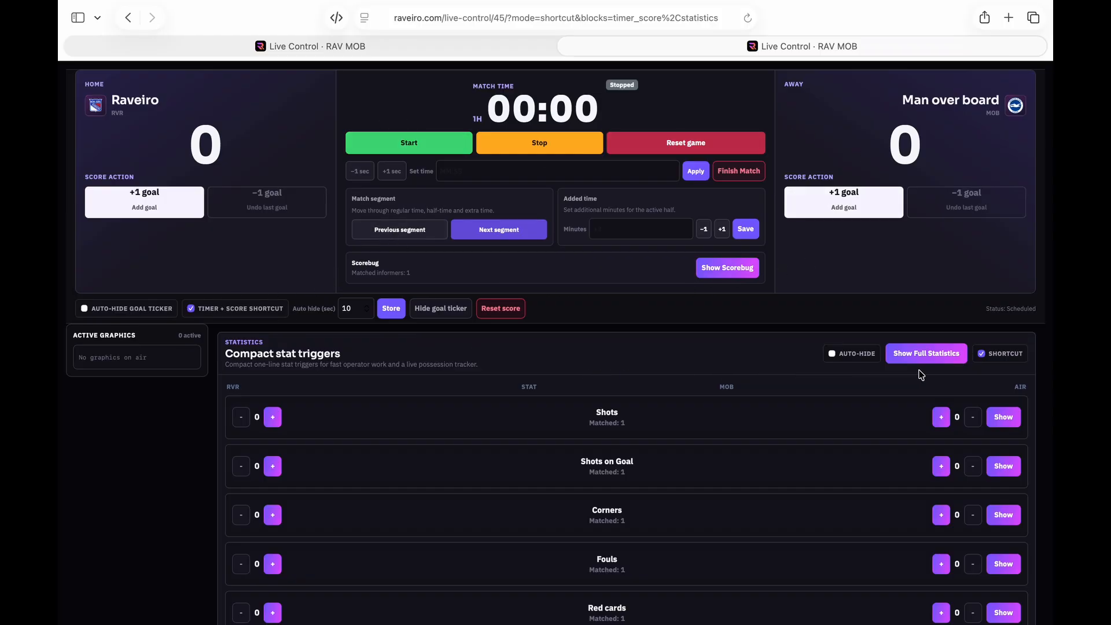
left_click(998, 356)
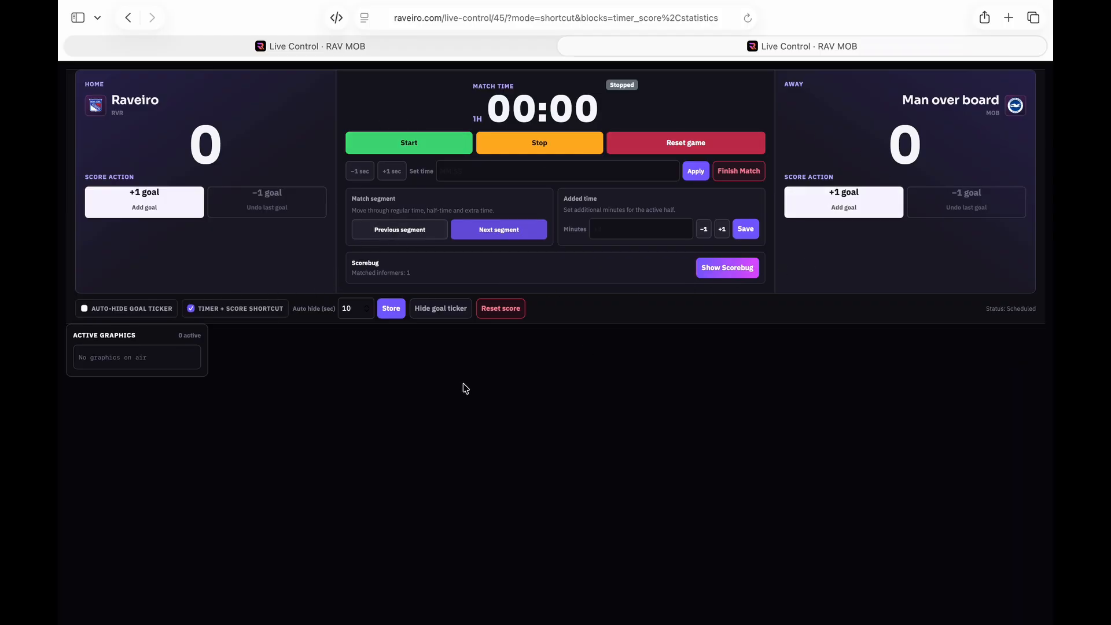
left_click(436, 44)
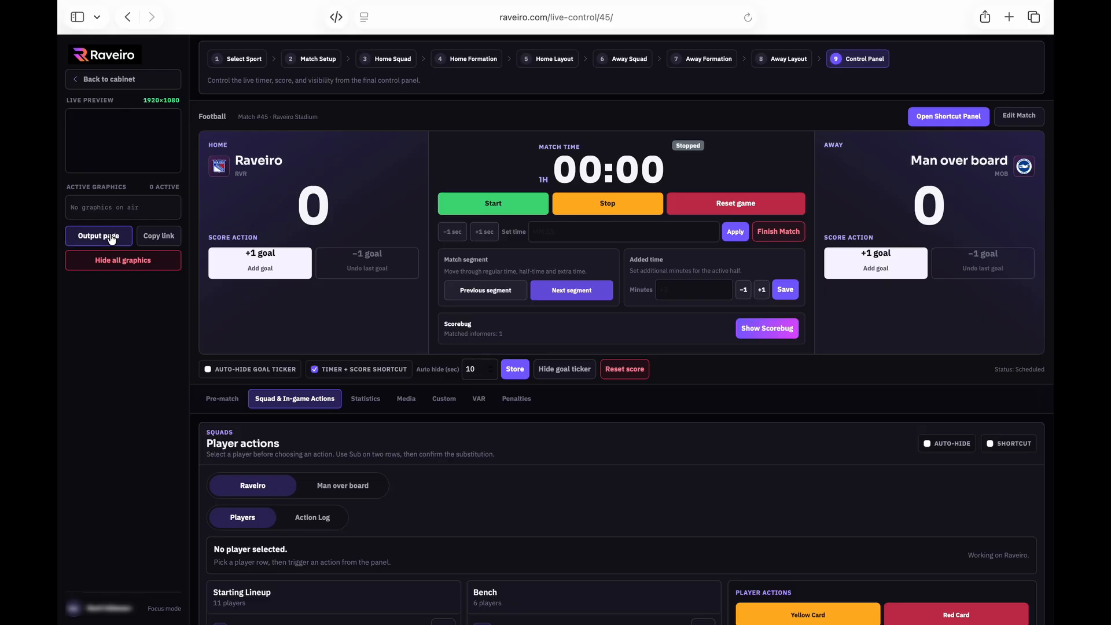
left_click(156, 239)
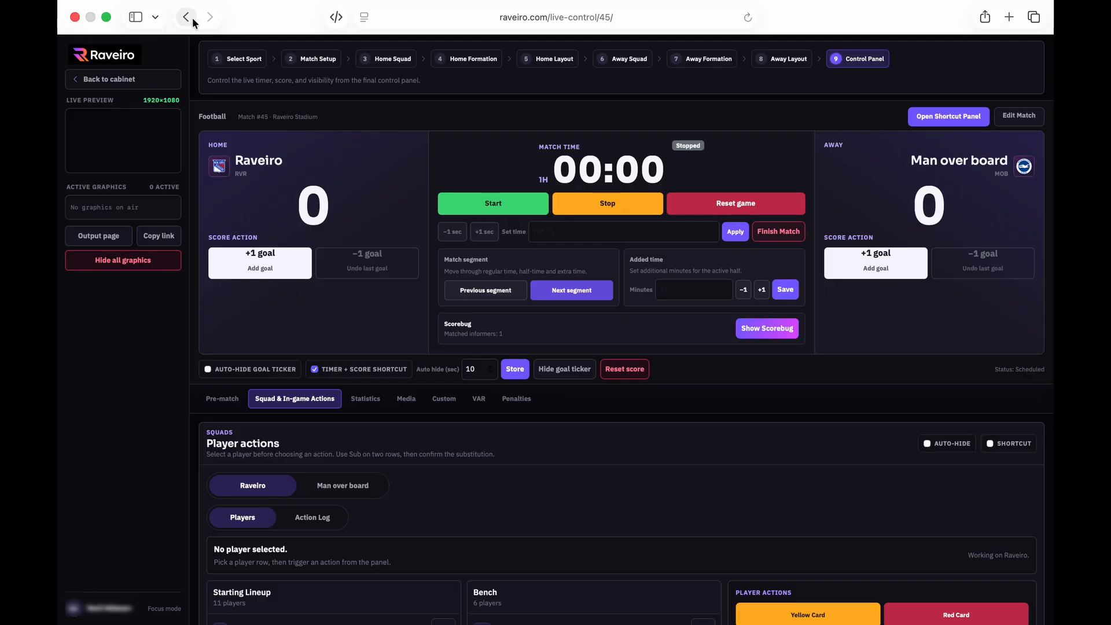
left_click(106, 18)
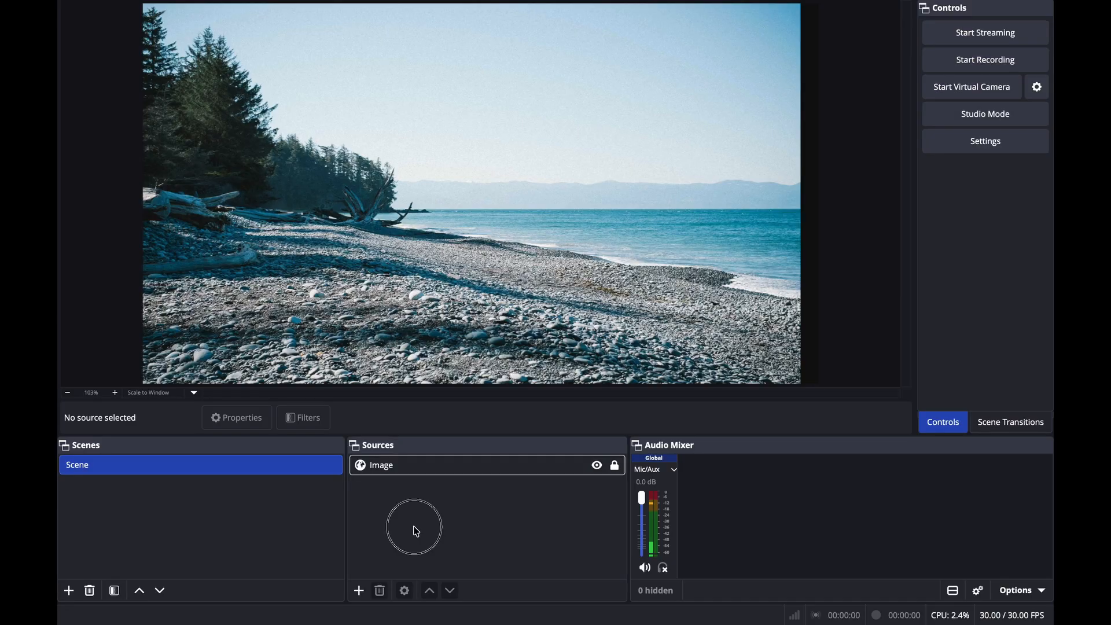
Add a Browser source to the OBS scene and paste the Raveiro graphics URL
left_click(360, 591)
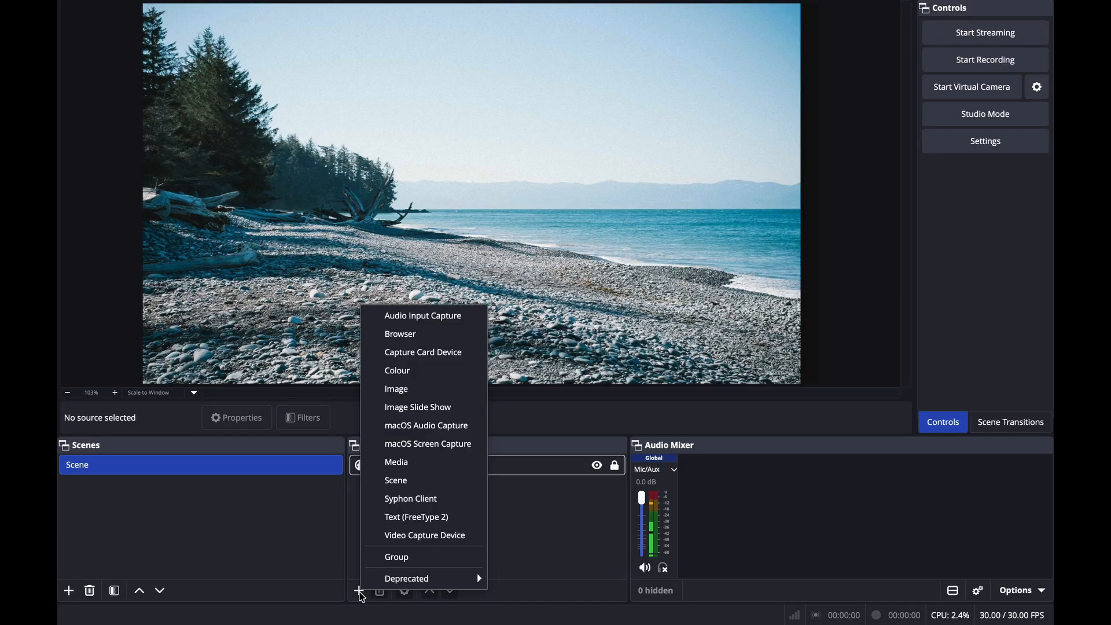
left_click(442, 341)
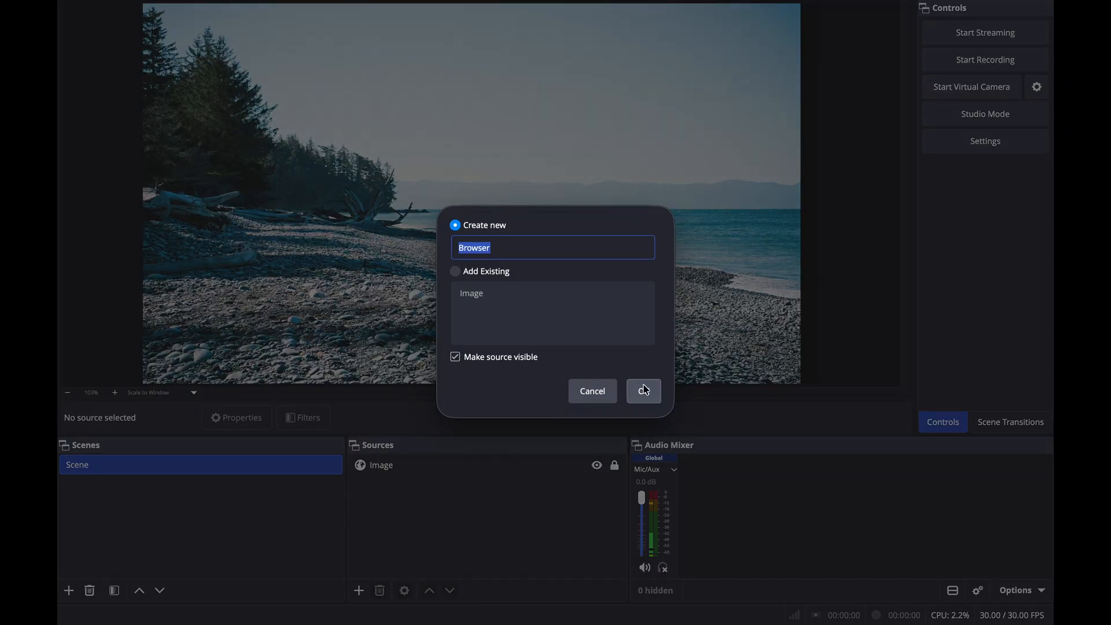
left_click(644, 390)
left_click(540, 321)
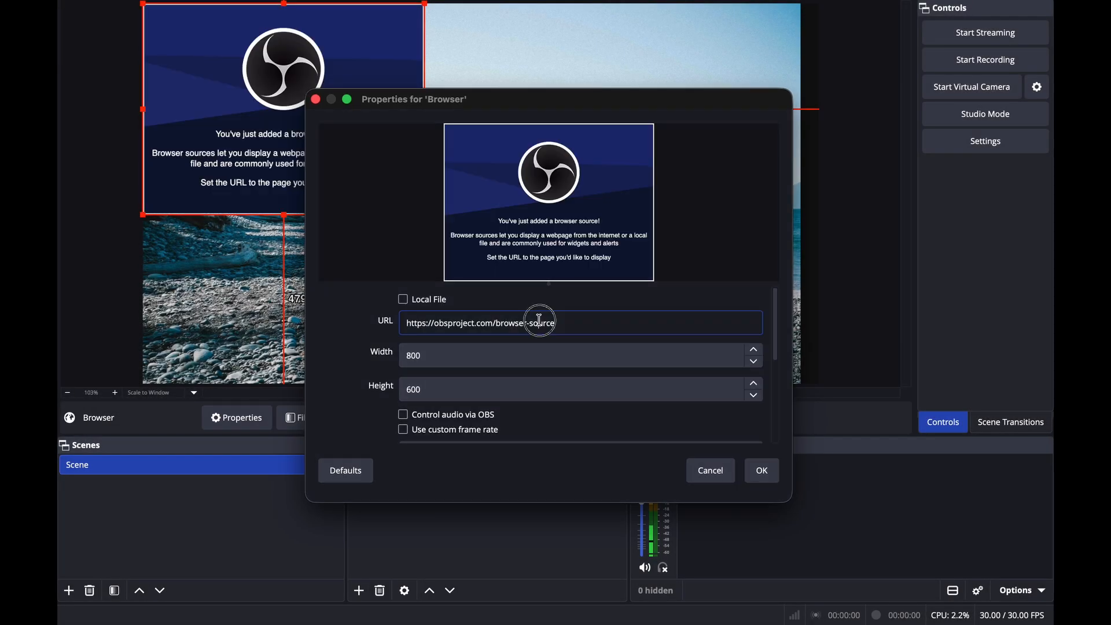
key("shift+super+Left")
left_click(579, 326)
key("super+a")
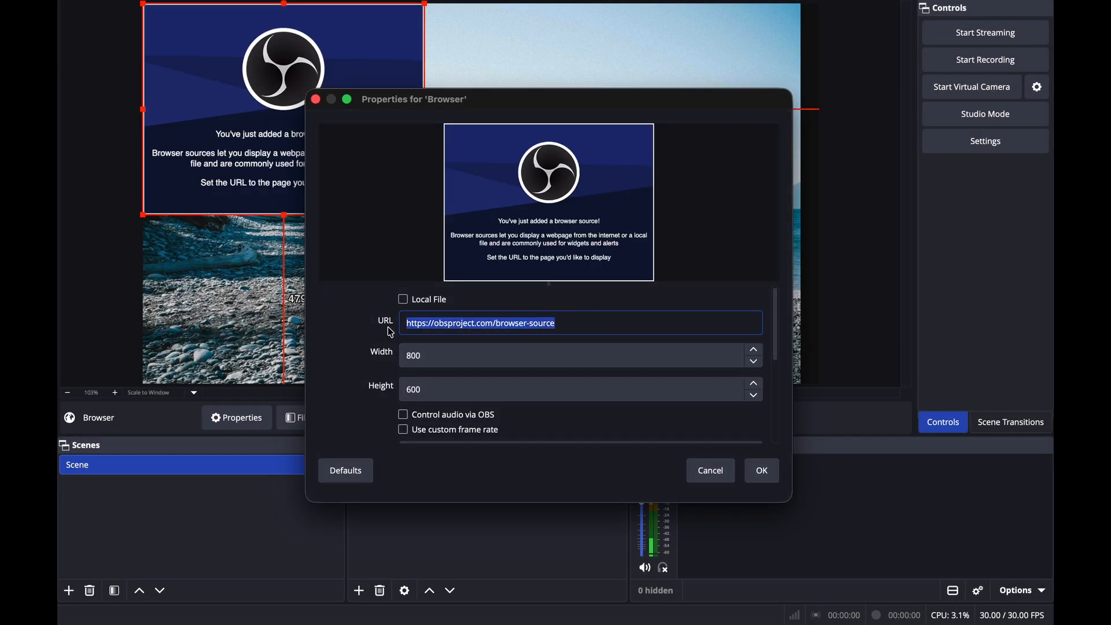
Set the browser source to 1920×1080, confirm it, and lock the source
double_click(460, 360)
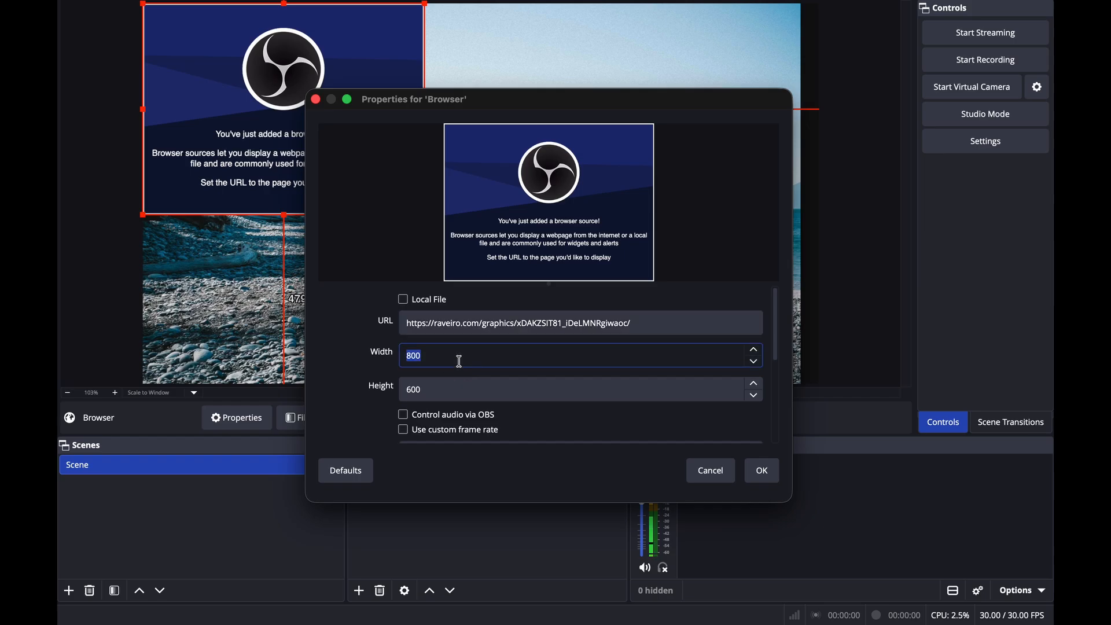
type("1920")
key("Tab")
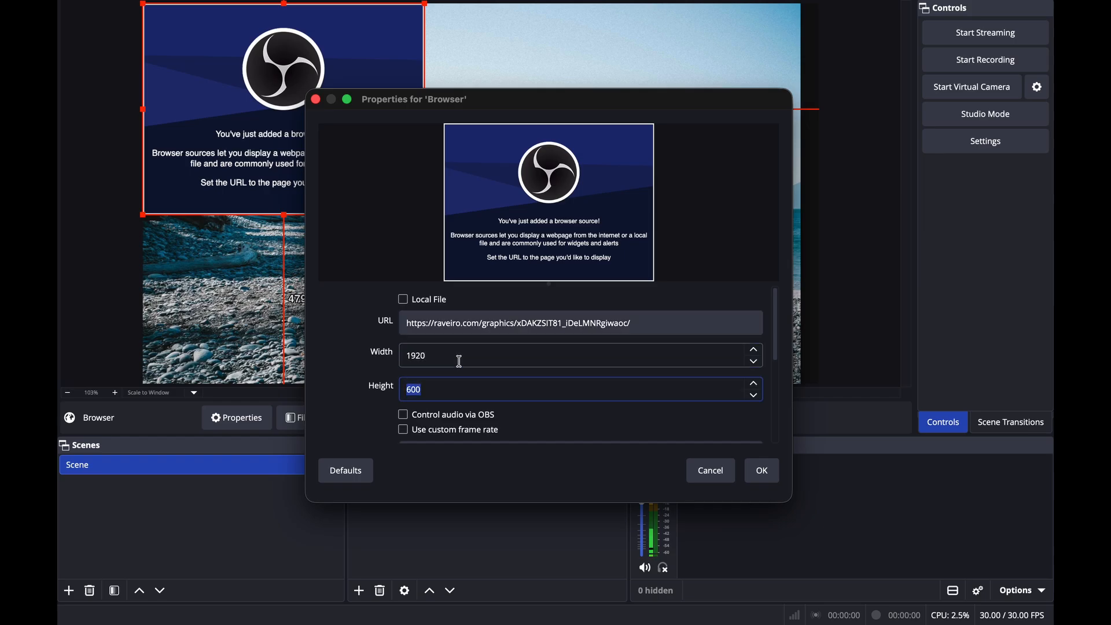
type("1080")
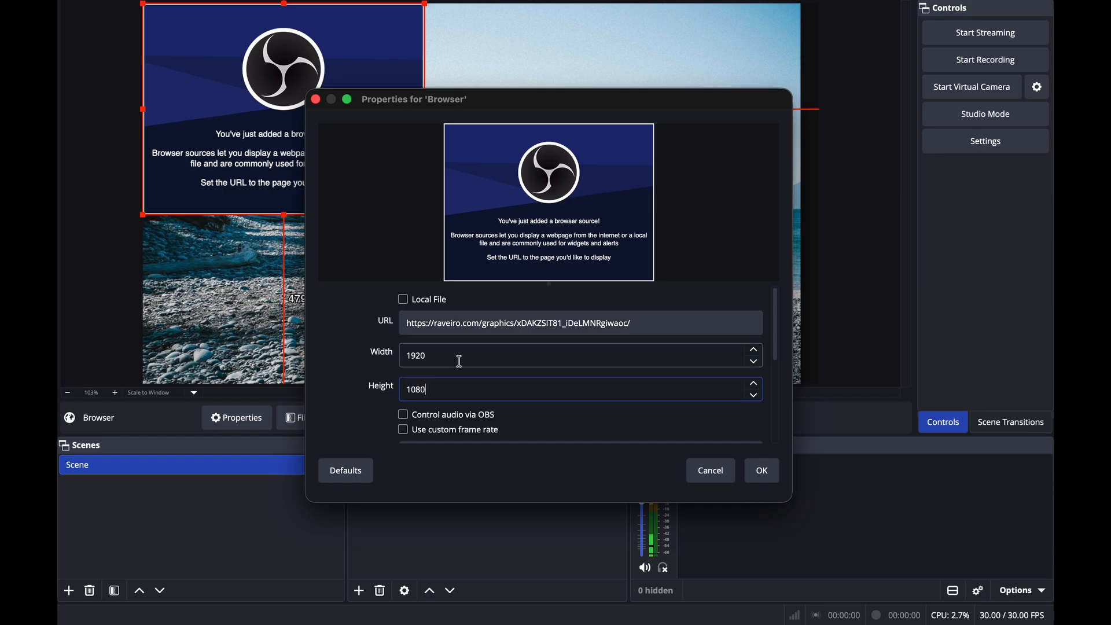
left_click(765, 470)
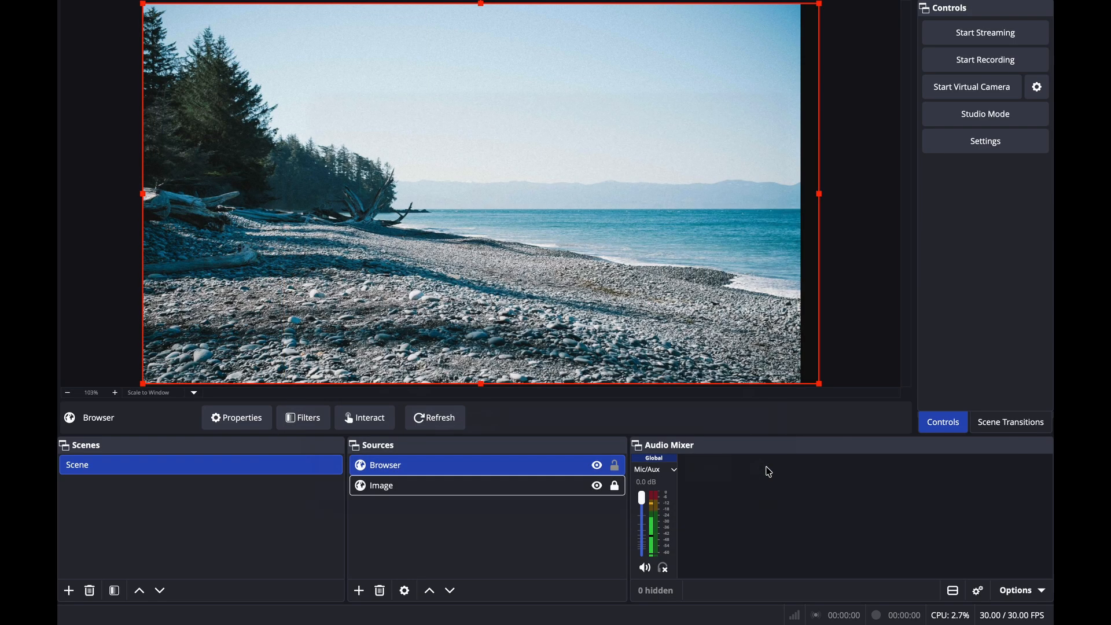
left_click(615, 465)
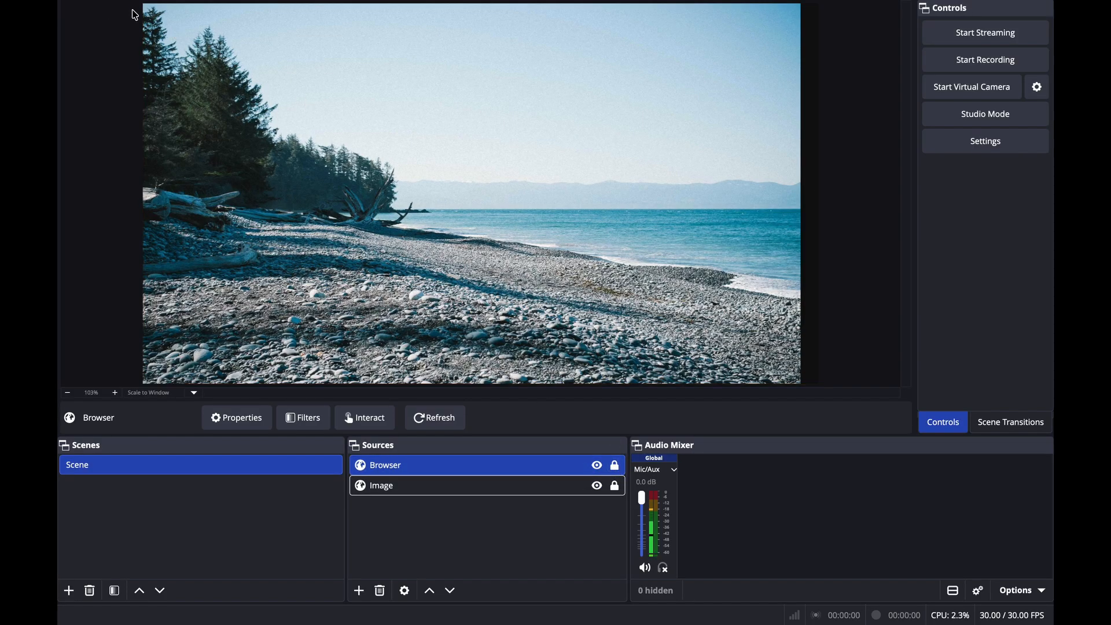
mouse_move(189, 9)
left_click(100, 12)
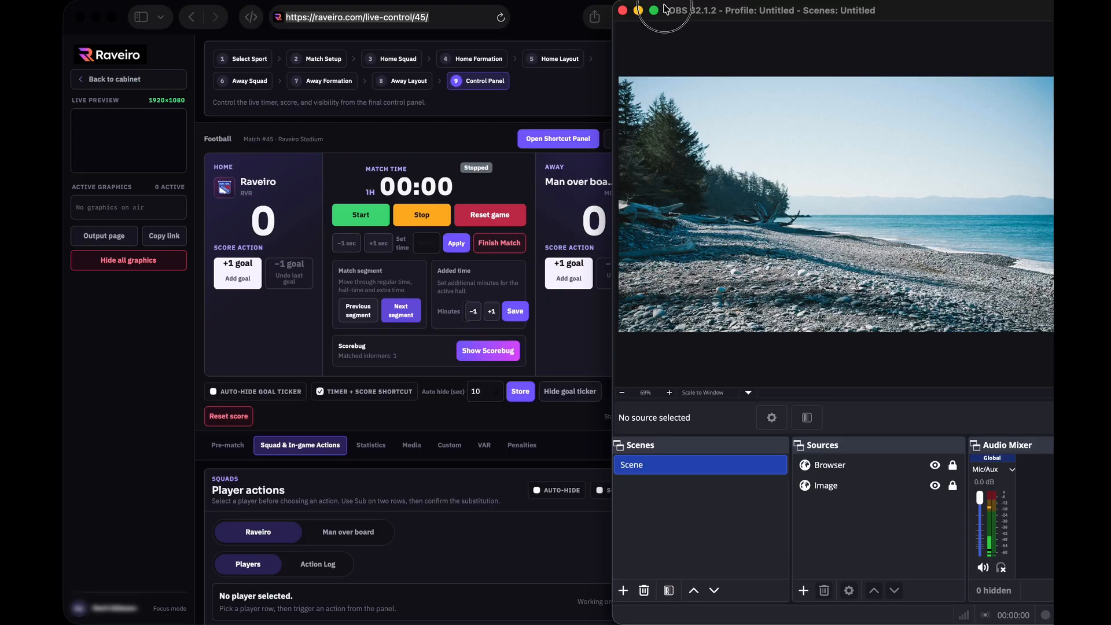
left_click_drag(666, 8, 718, 9)
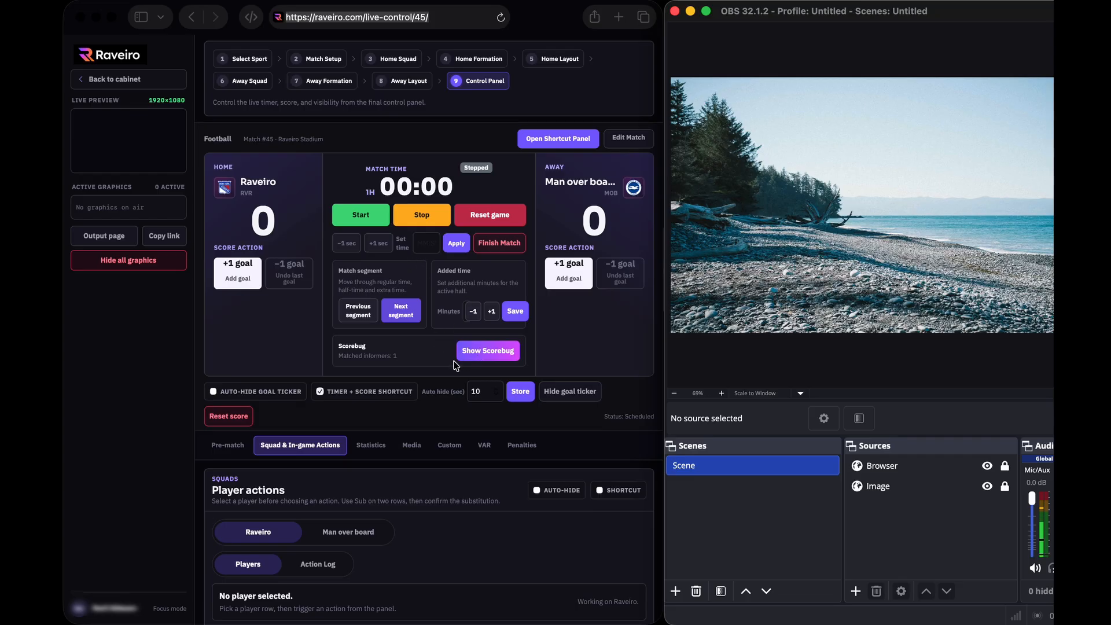
left_click(489, 354)
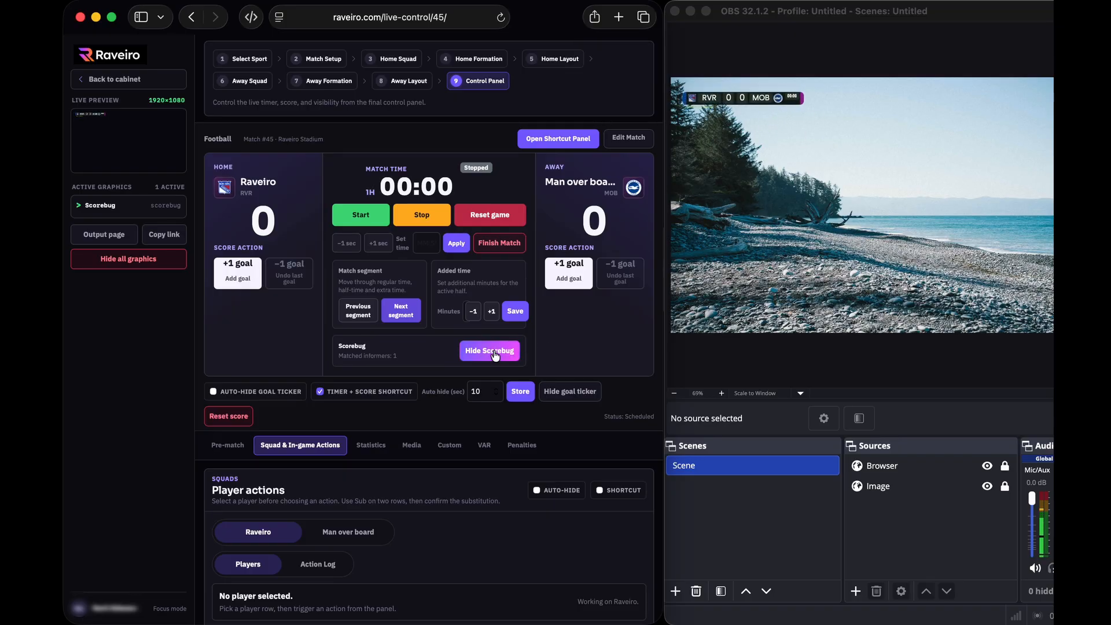
left_click(495, 355)
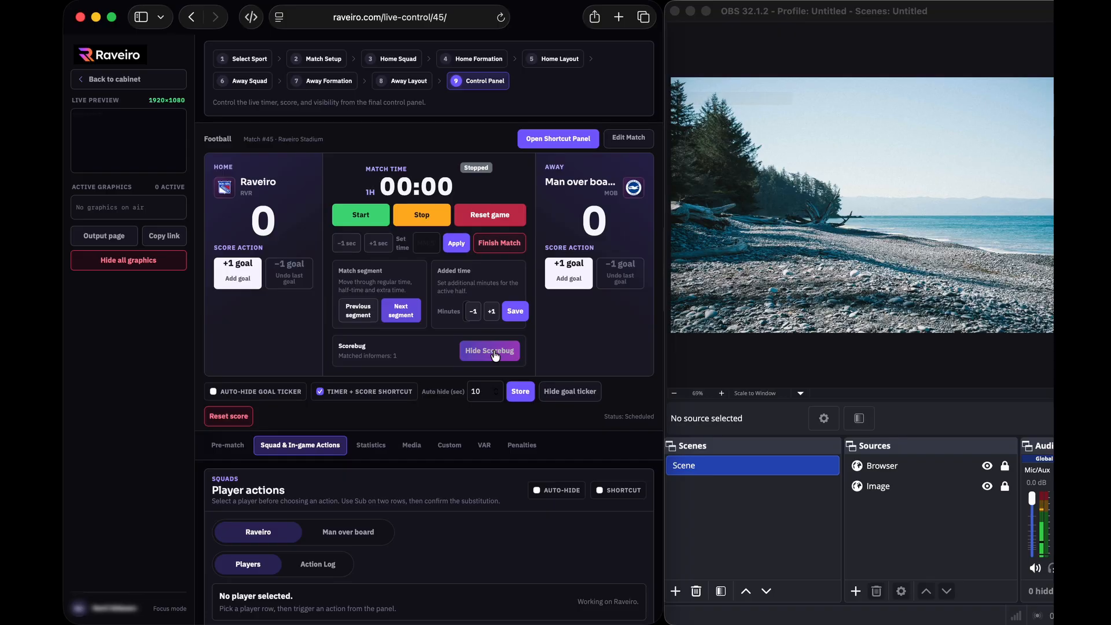
left_click(227, 446)
Air the Match Intro graphic, check it in the OBS preview, then take it off air
scroll(355, 464, "down", 3)
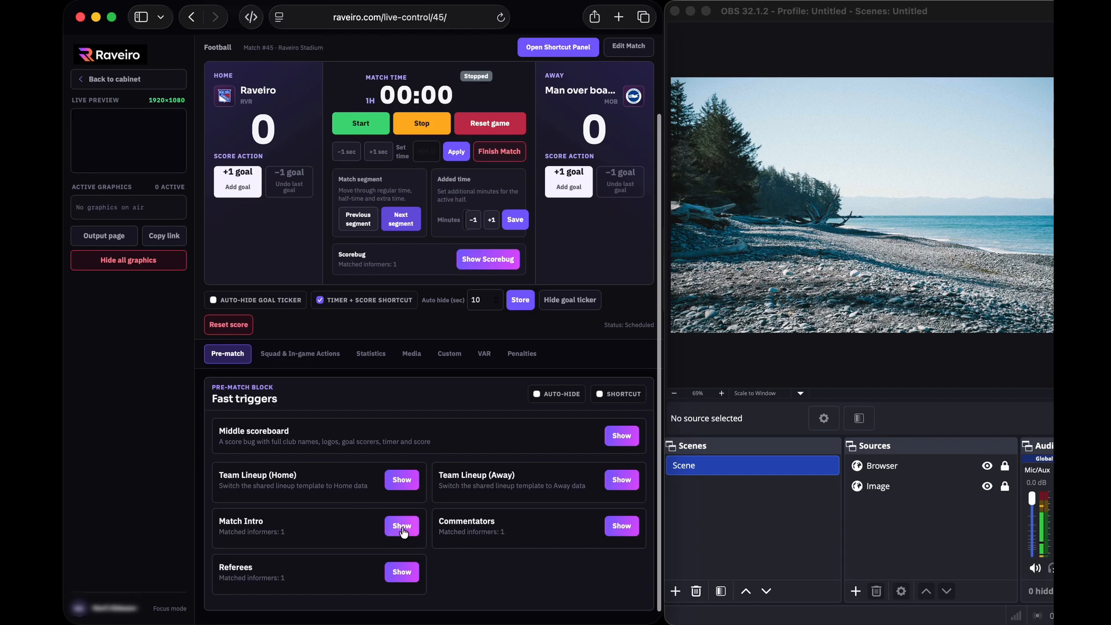
left_click(404, 527)
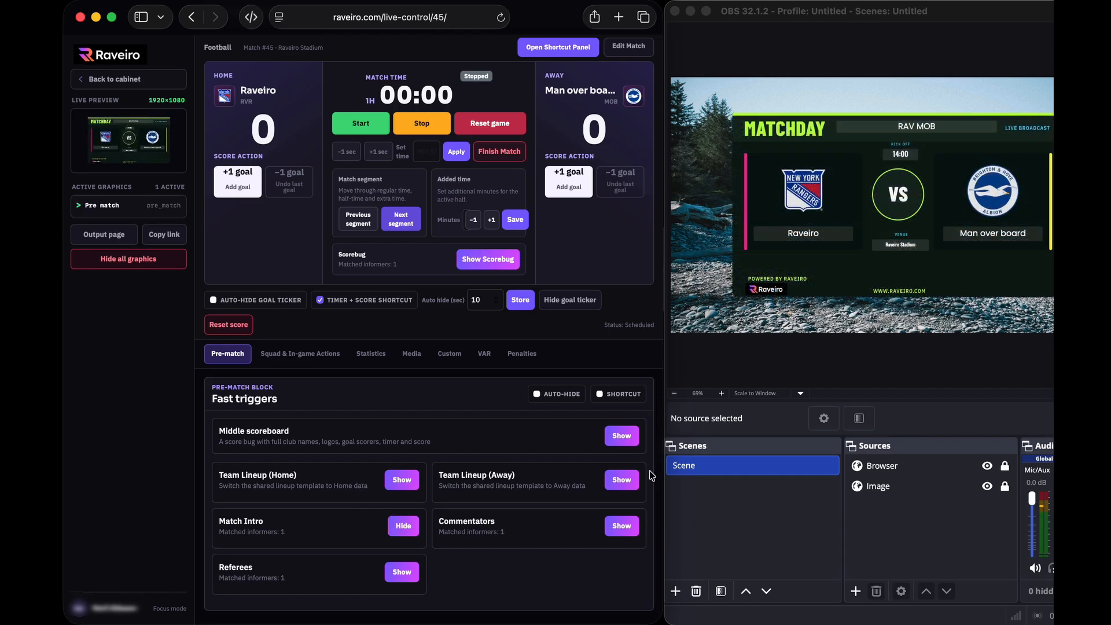
left_click_drag(971, 14, 956, 14)
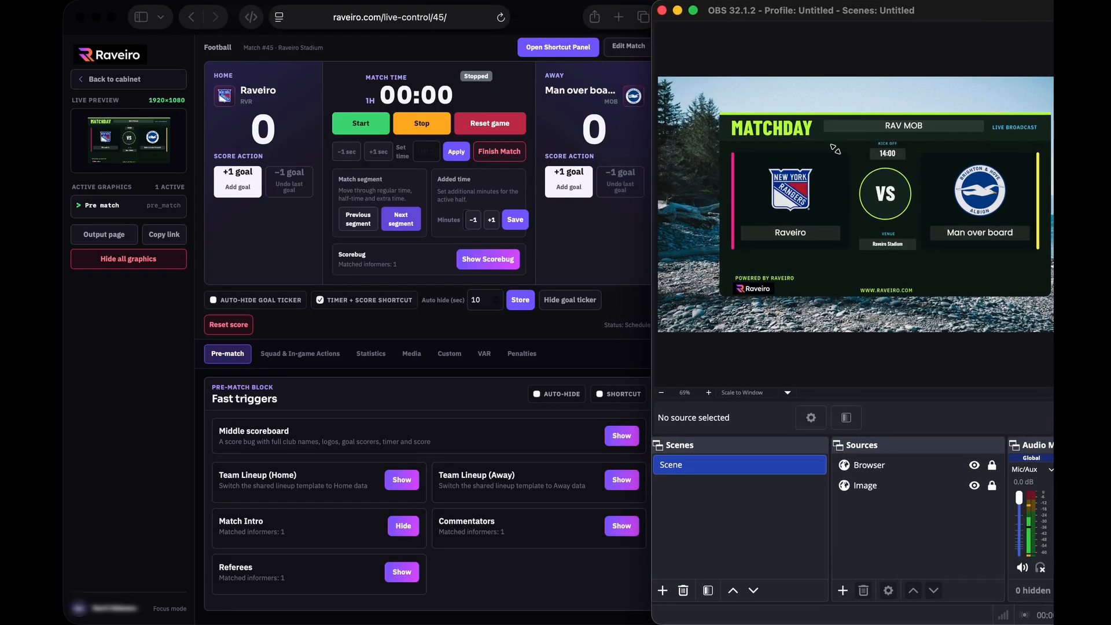
left_click(412, 533)
left_click(406, 532)
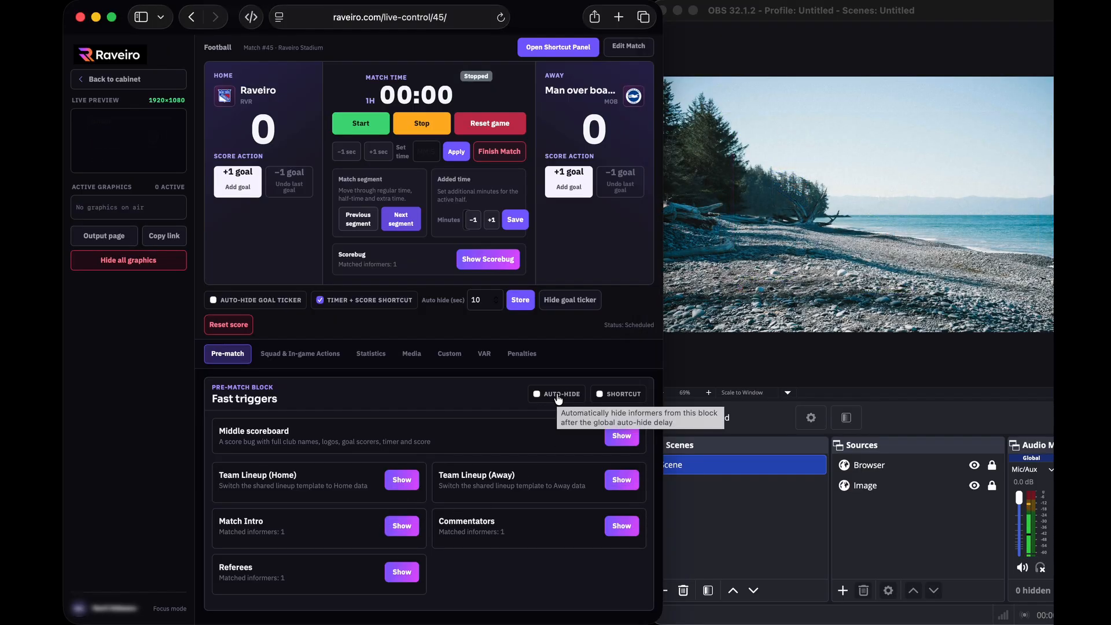
Enable pre-match auto-hide with a stored 5-second delay, then air the home lineup
left_click(559, 399)
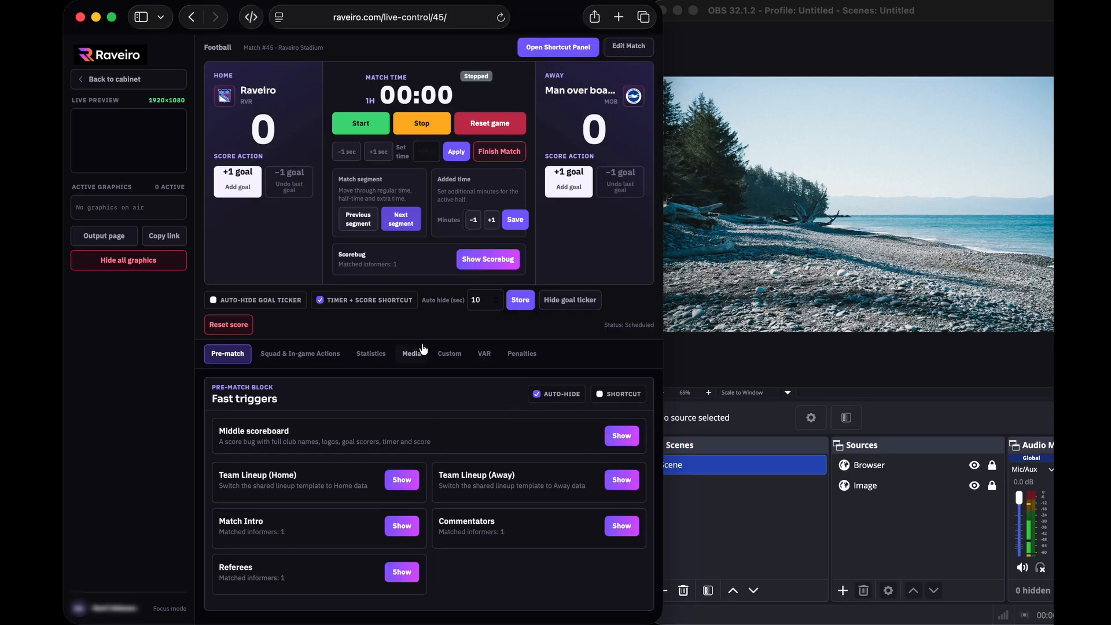
double_click(491, 300)
type("5")
left_click(519, 302)
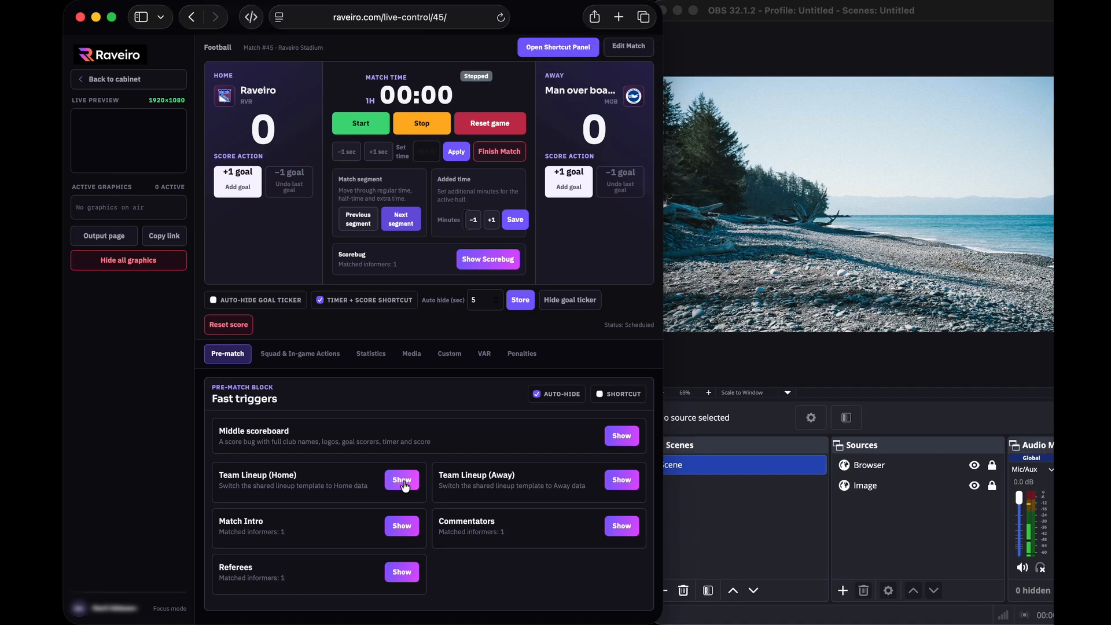
left_click(405, 482)
Air the Match Intro, disable pre-match auto-hide, and put the home lineup on air
left_click(399, 526)
left_click(541, 396)
left_click(400, 481)
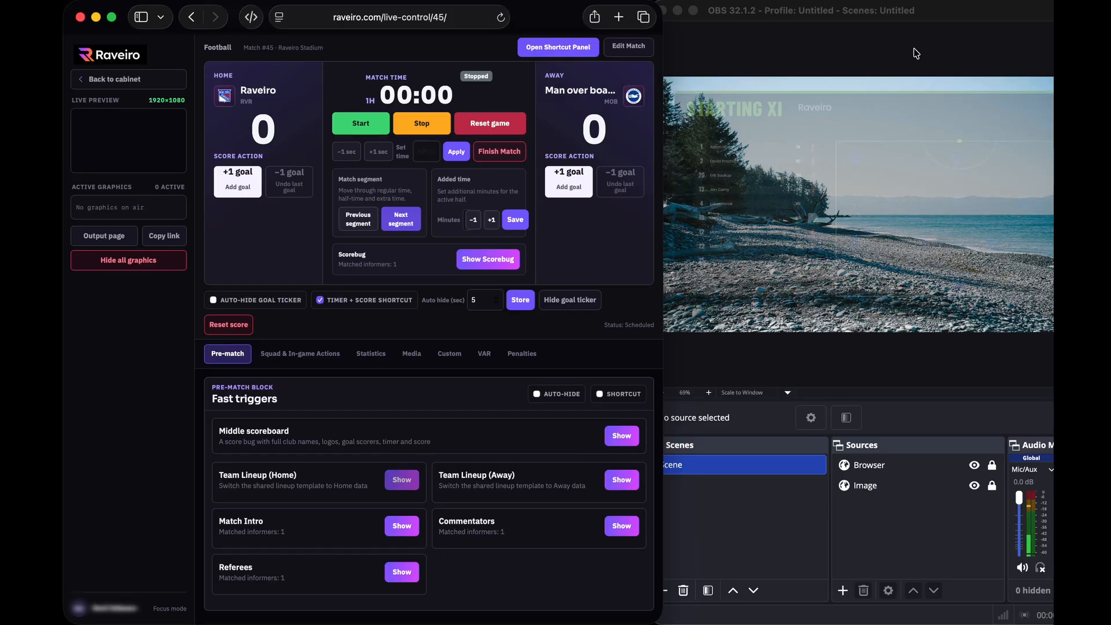
Check the home Starting XI in the OBS preview, then take it off air
left_click_drag(965, 20, 877, 16)
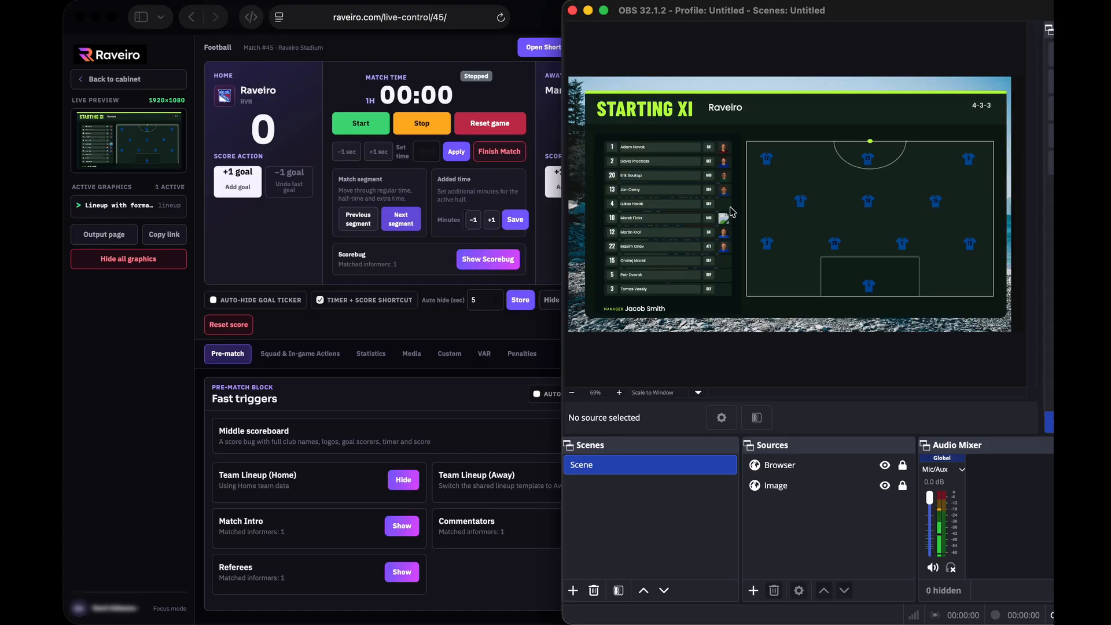
left_click_drag(701, 10, 732, 10)
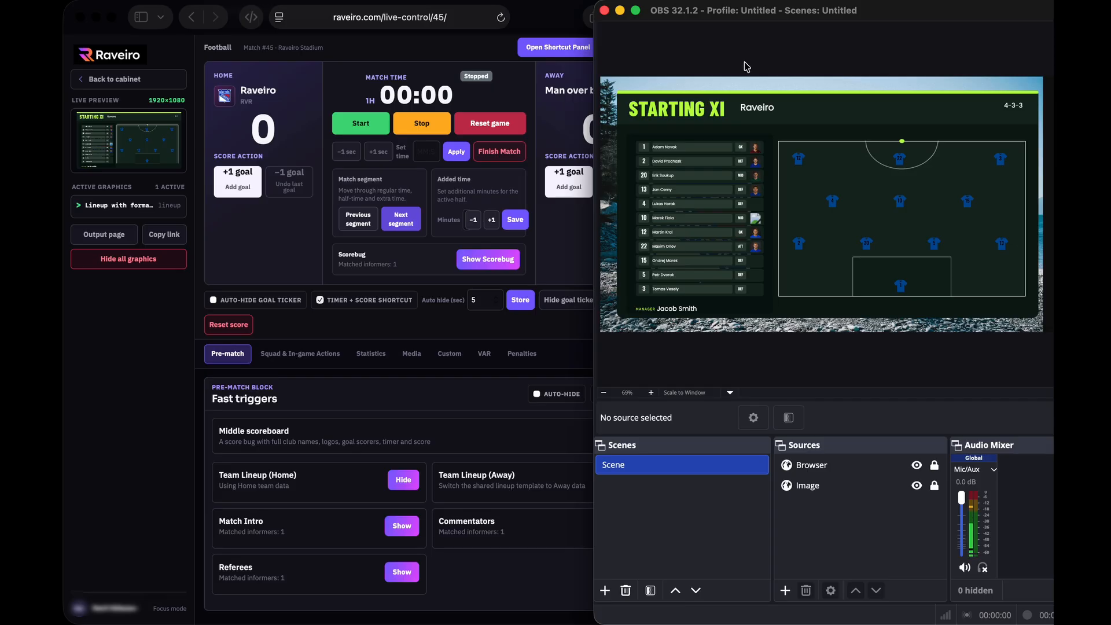
left_click_drag(756, 16, 770, 15)
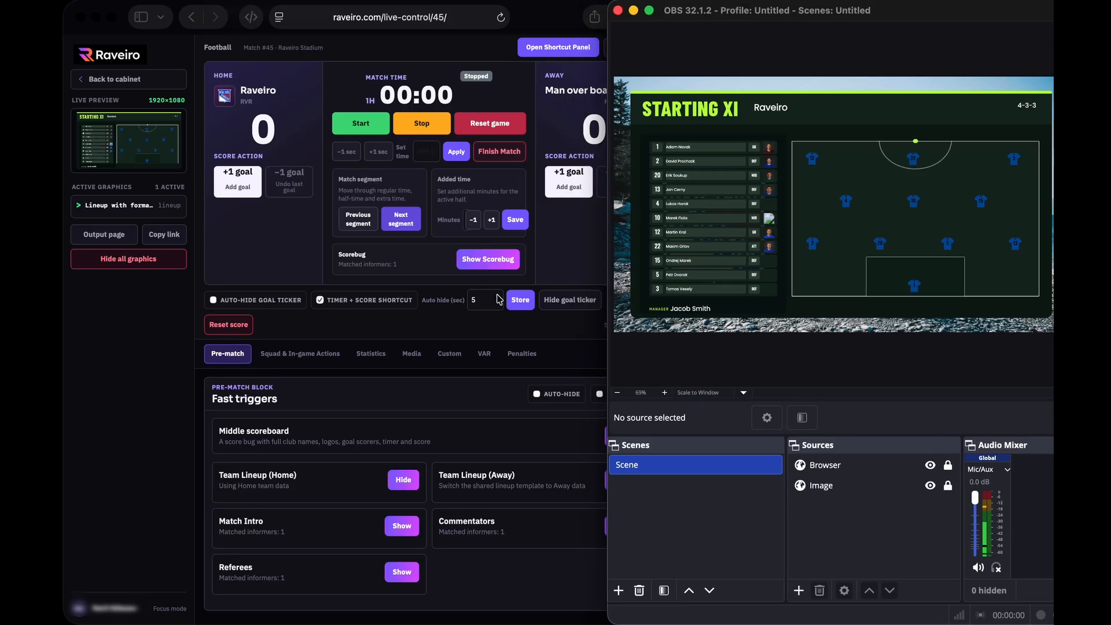
left_click(440, 408)
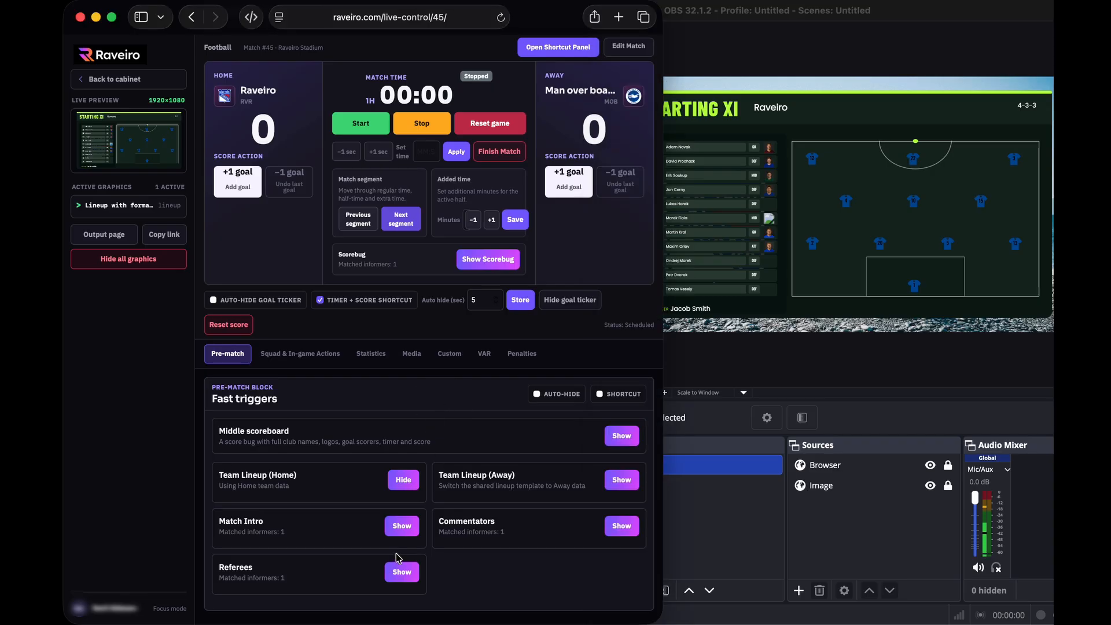
left_click(404, 481)
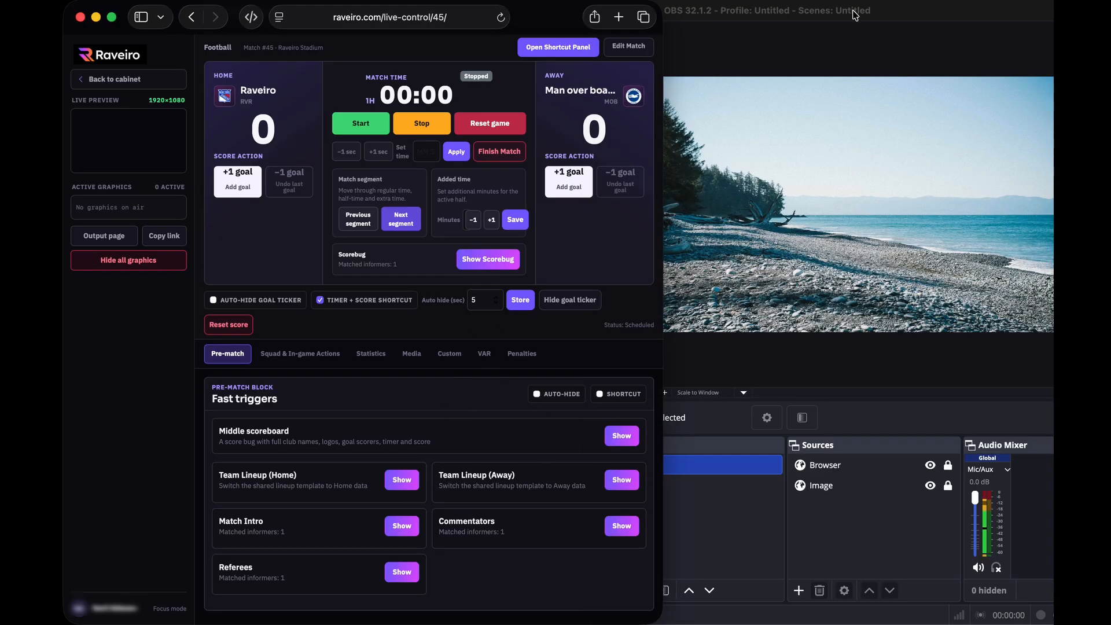
Put the RVR 0 0 MOB scorebug on air over the OBS scene and start the match clock
left_click(485, 267)
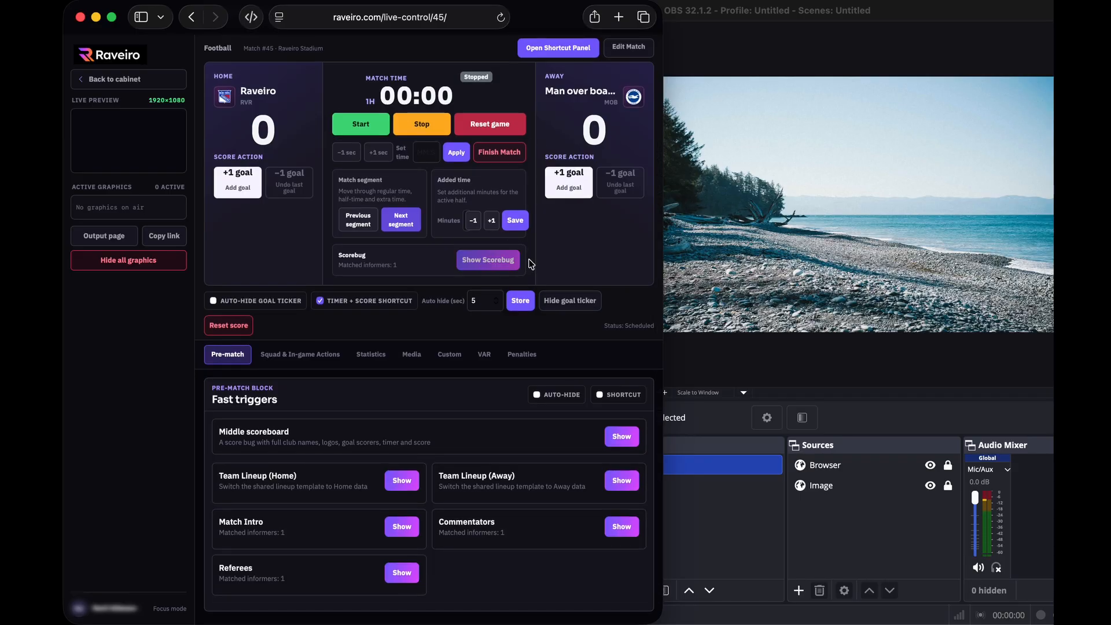
left_click(720, 46)
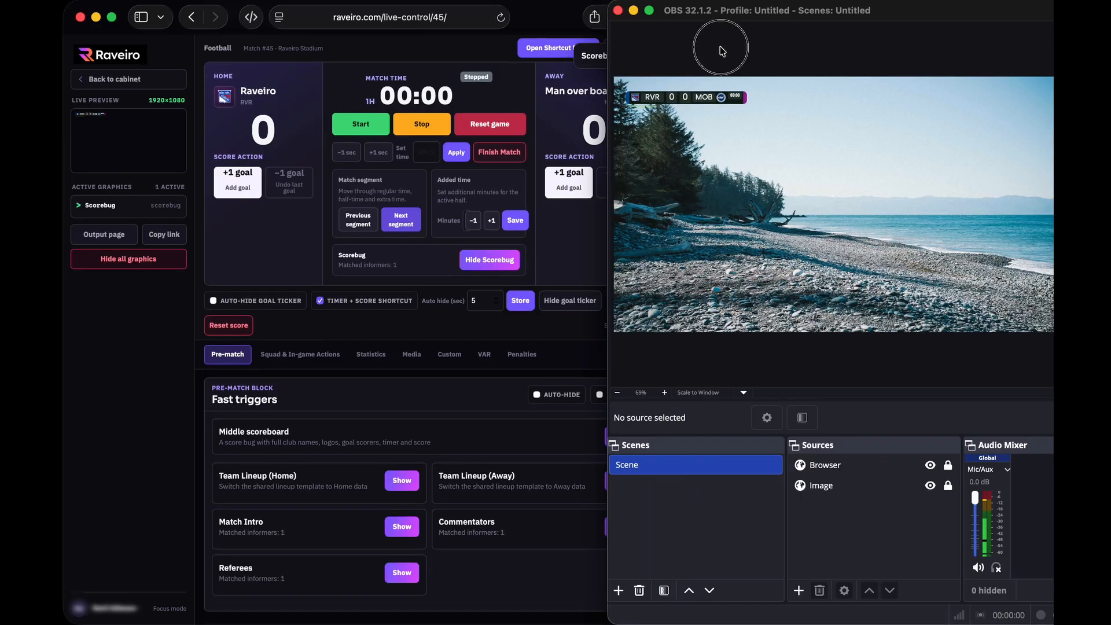
left_click_drag(721, 13, 749, 13)
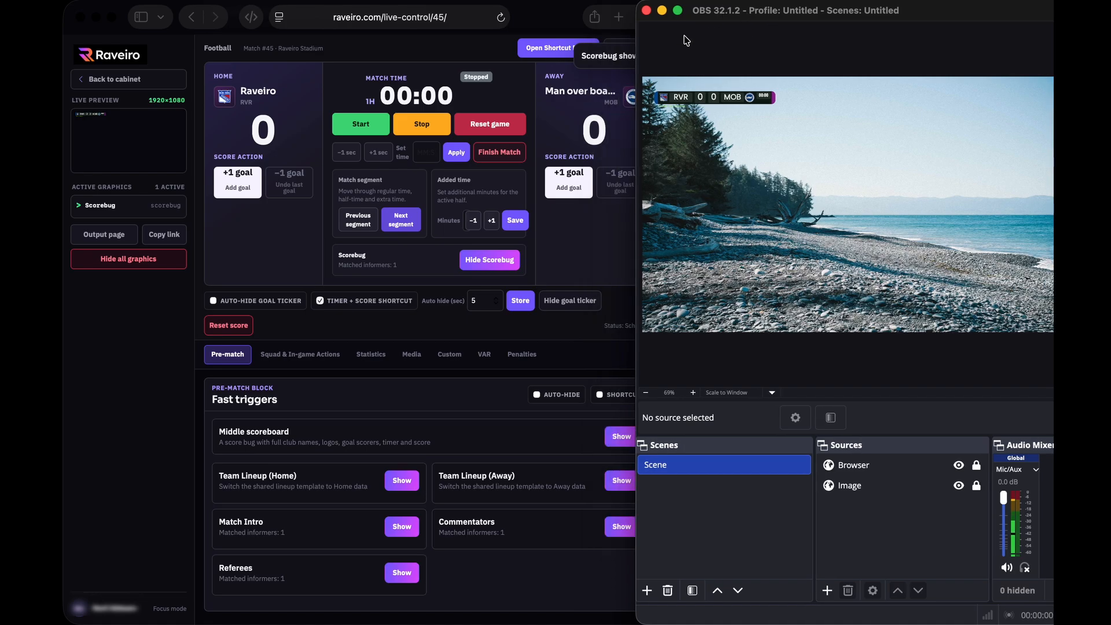
left_click(360, 127)
left_click(360, 127)
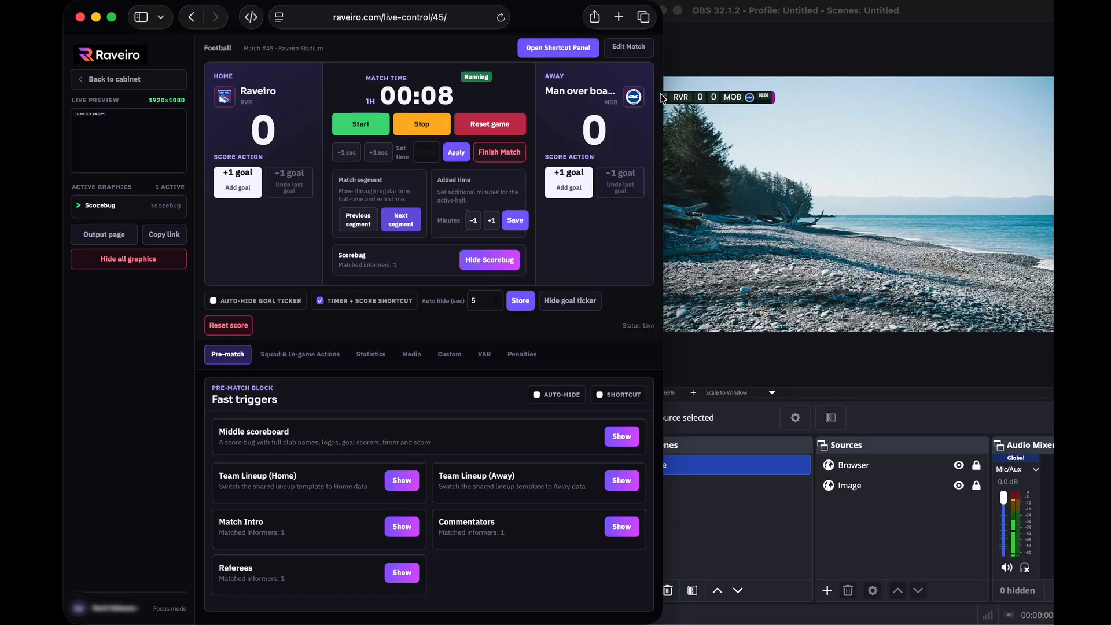
Check the OBS output, then add a goal for the home team
left_click(718, 163)
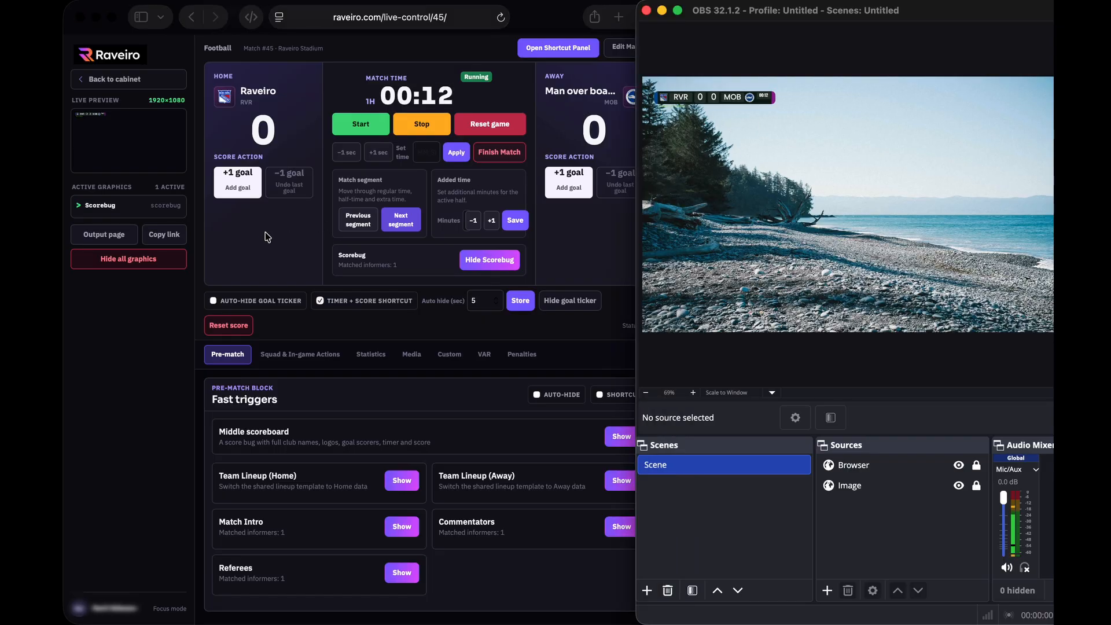
left_click(243, 185)
left_click(242, 186)
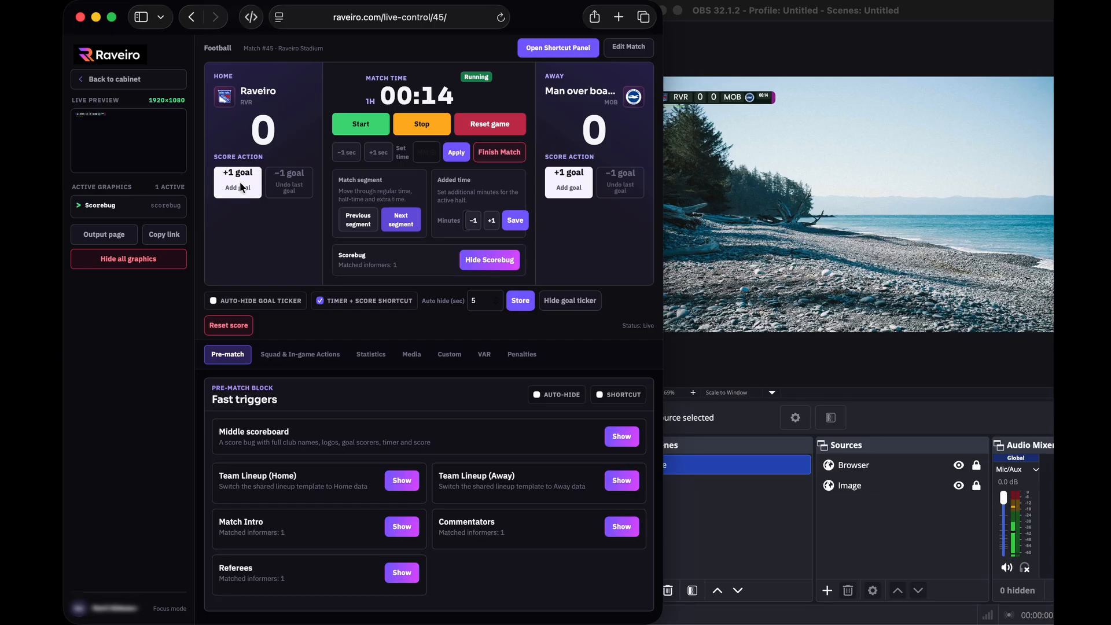
Watch the GOAL ticker in OBS and turn on Auto-hide goal ticker
left_click(764, 178)
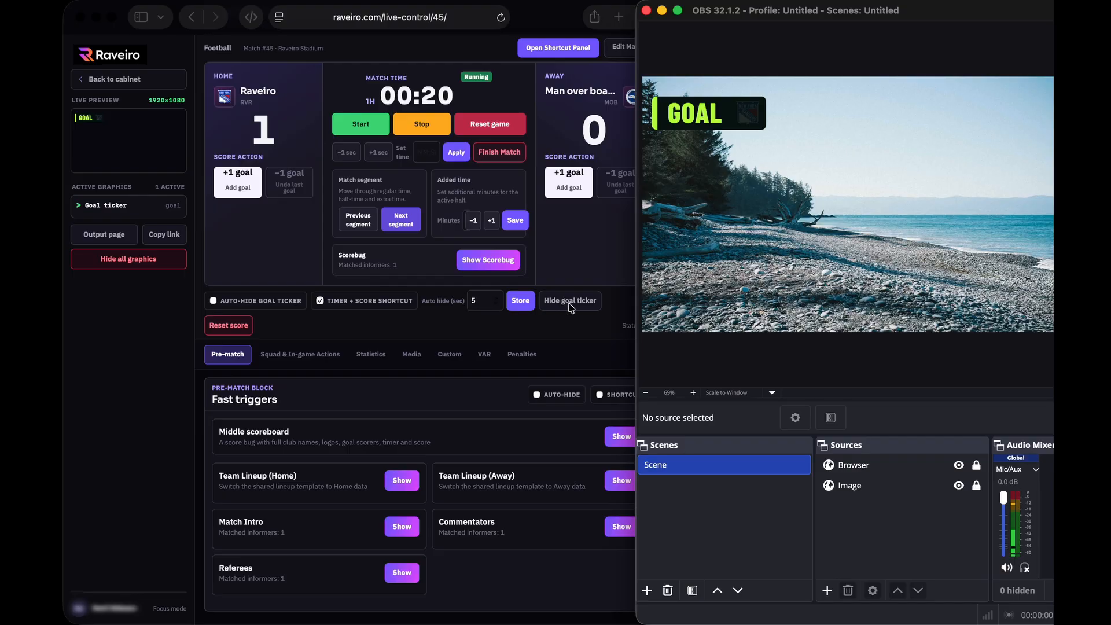
left_click(215, 306)
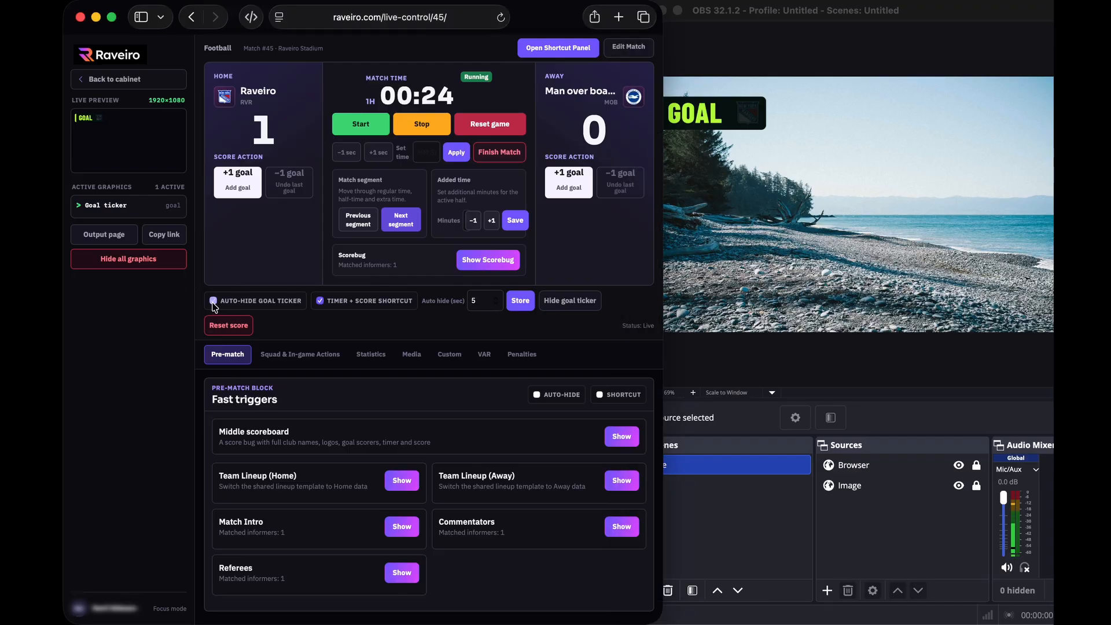
left_click(213, 302)
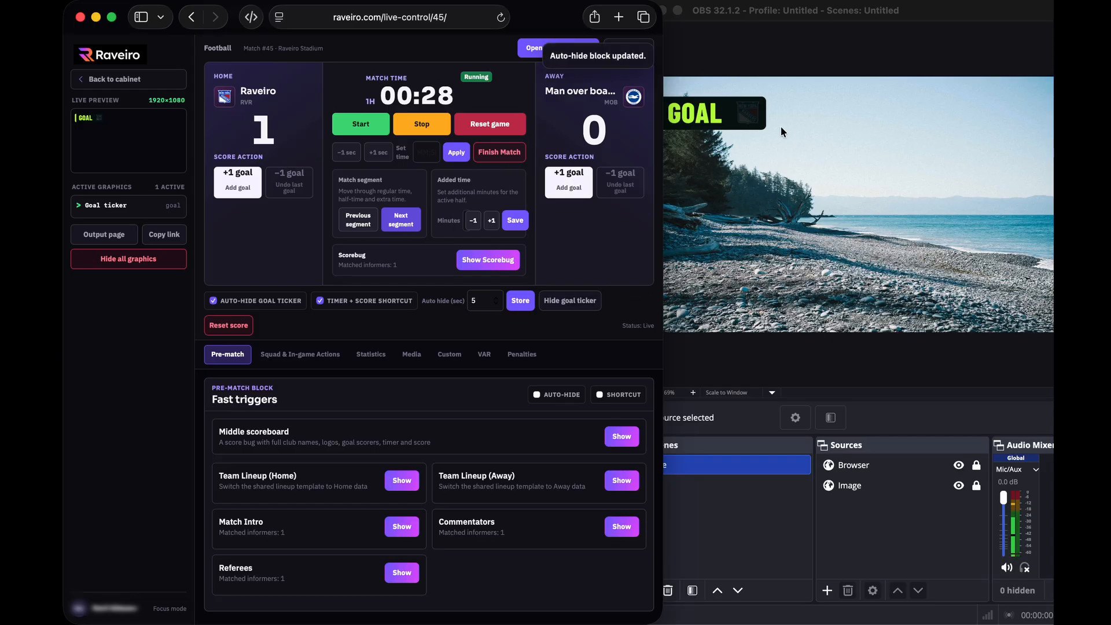
scroll(577, 308, "up", 1)
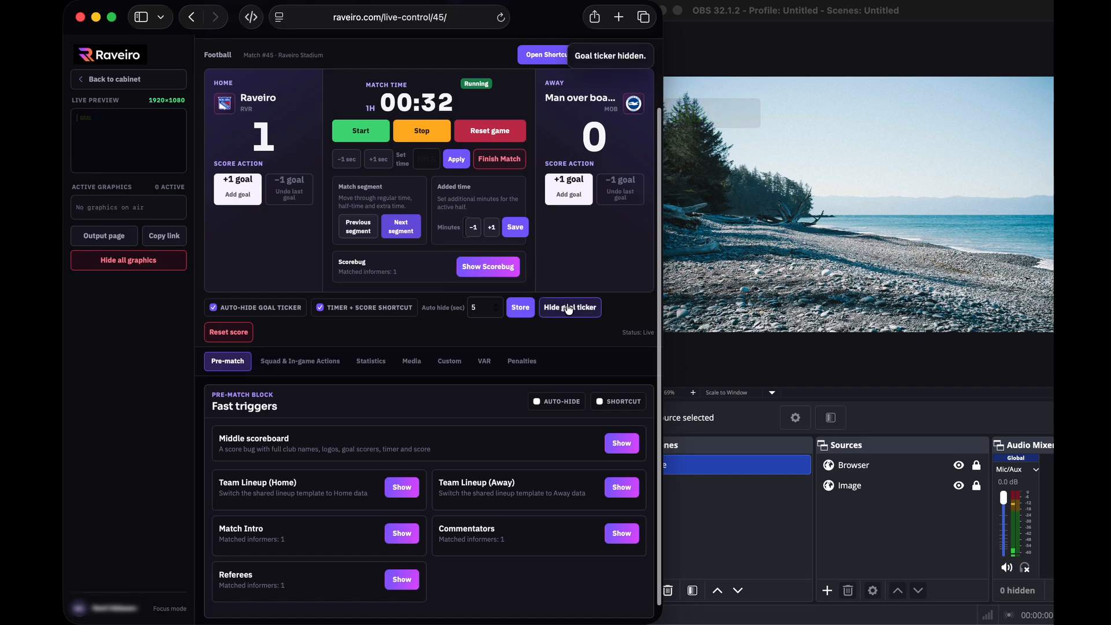
Put the scorebug back on air, now reading RVR 1 0 MOB in OBS
left_click(489, 268)
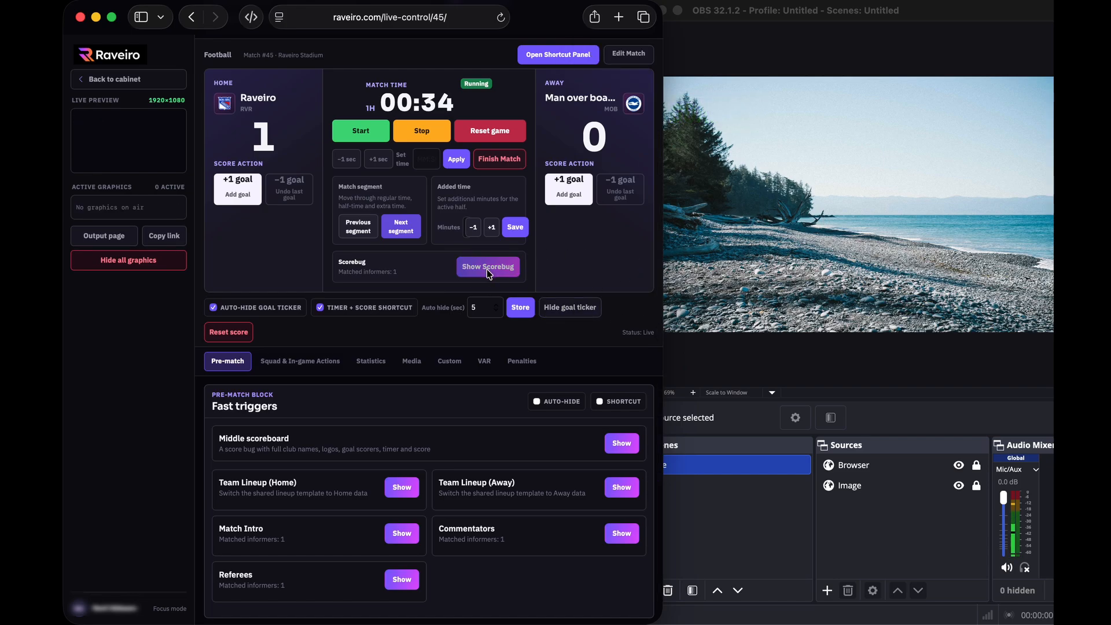
left_click(762, 262)
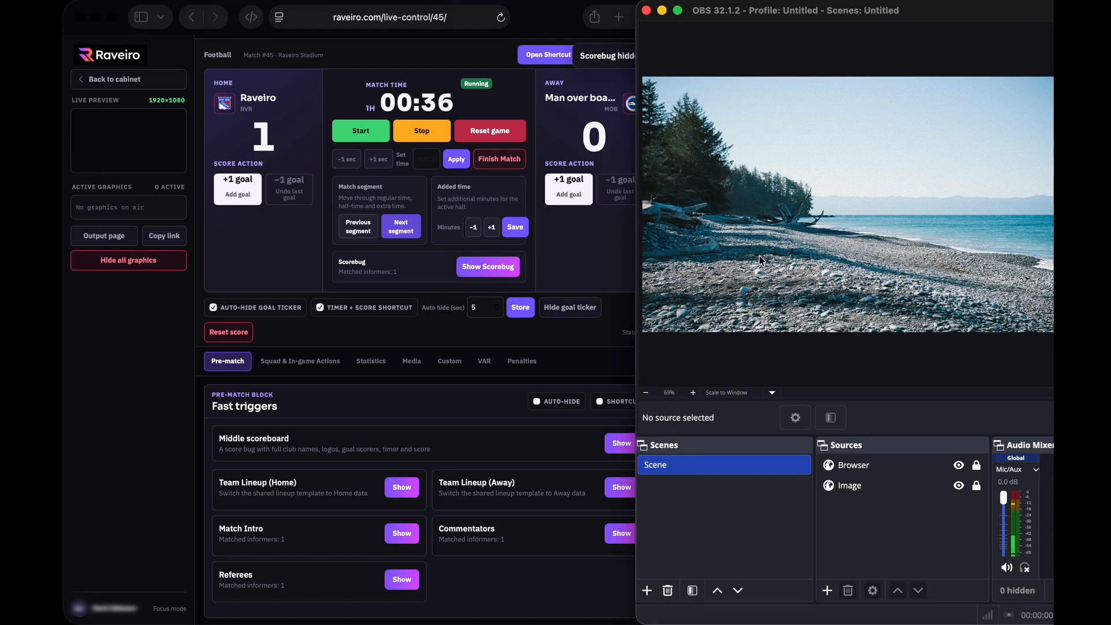
left_click(489, 267)
left_click(488, 267)
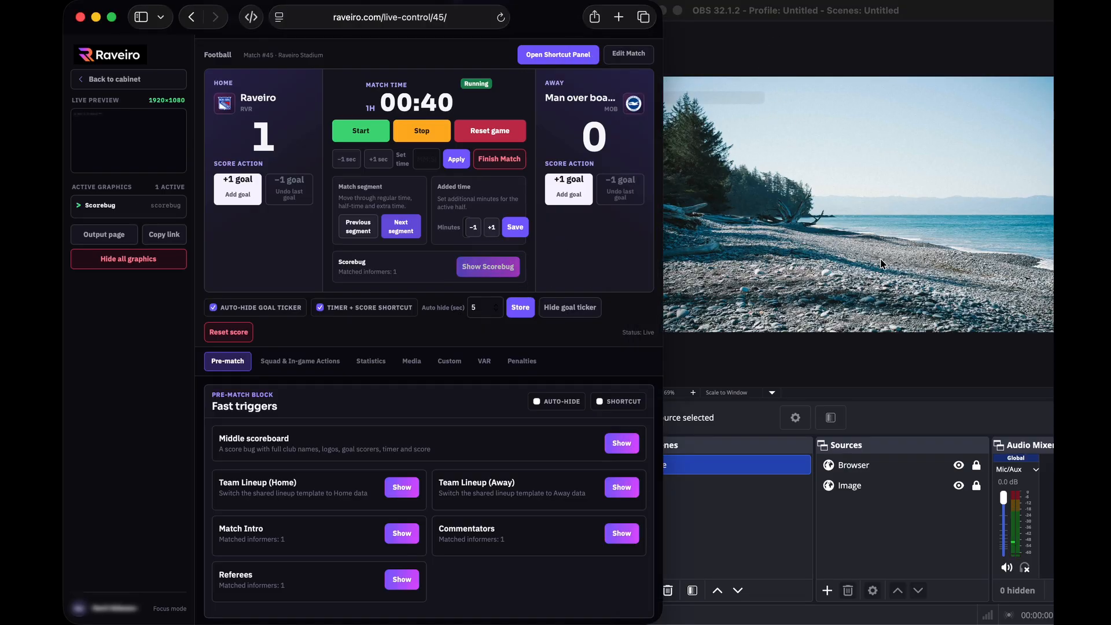
left_click(854, 258)
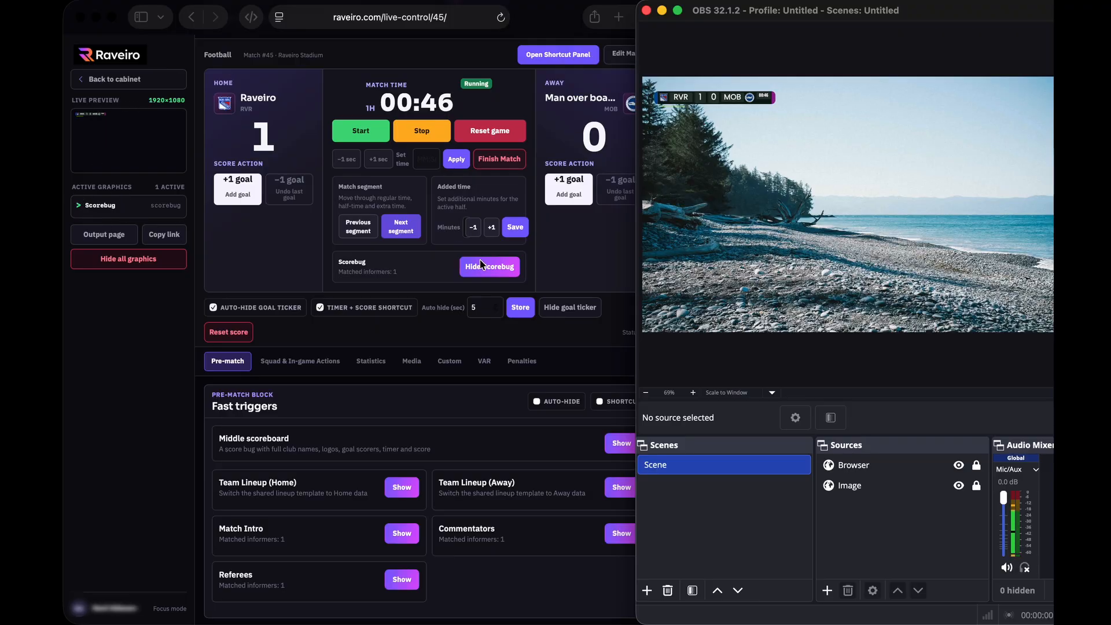
scroll(455, 275, "down", 1)
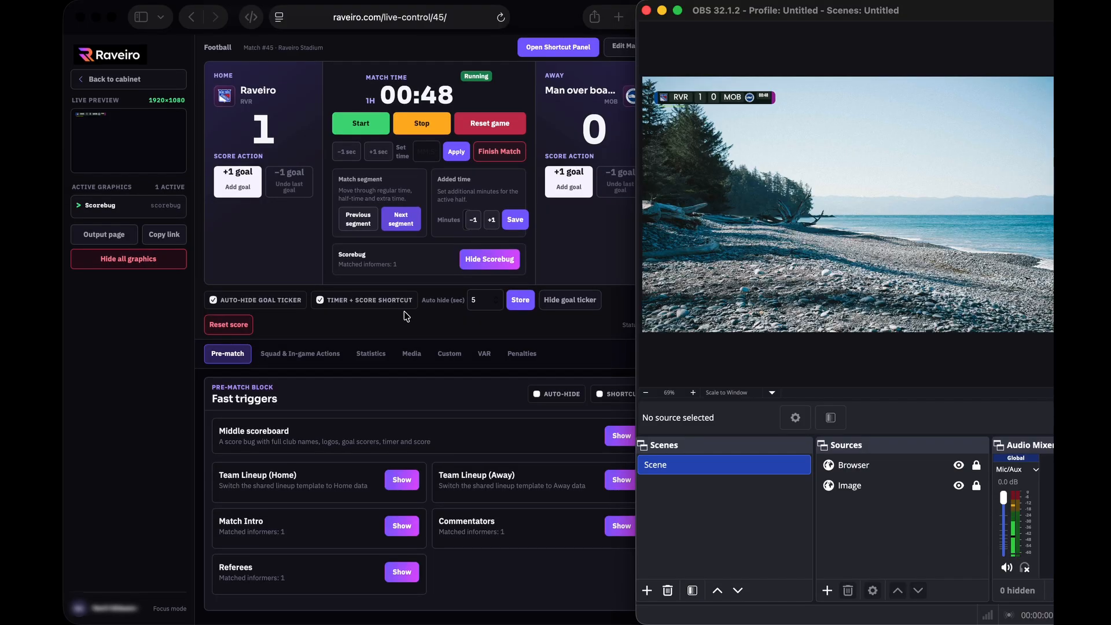
Record a goal for player #20 from the squad list and view the Goalscorer card in OBS
left_click(311, 358)
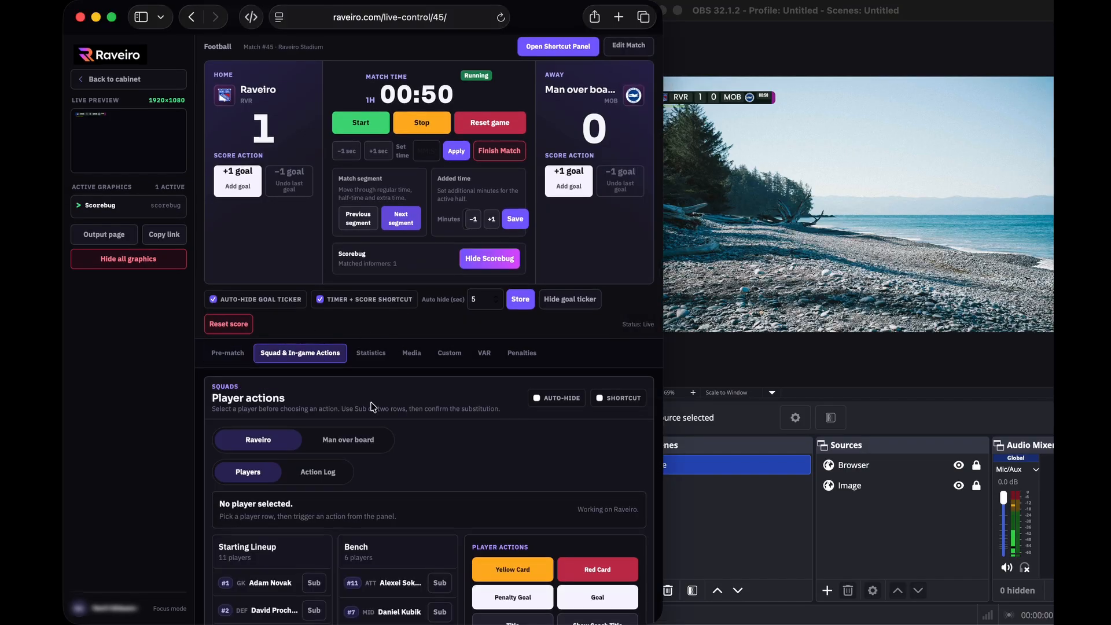
scroll(373, 405, "down", 5)
left_click(277, 421)
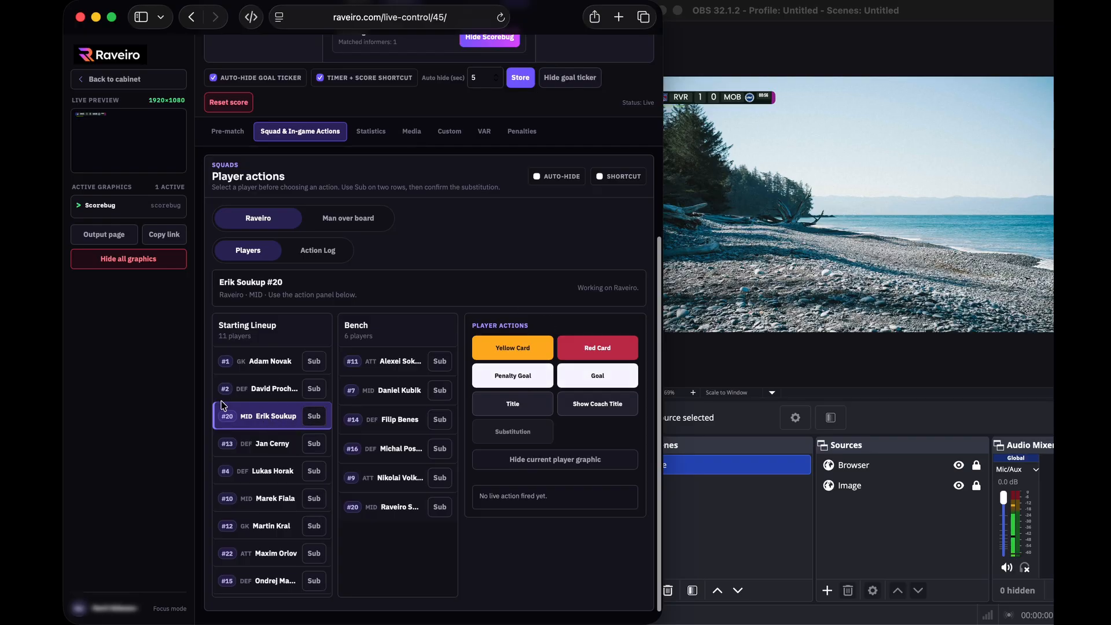
left_click(621, 382)
left_click(836, 269)
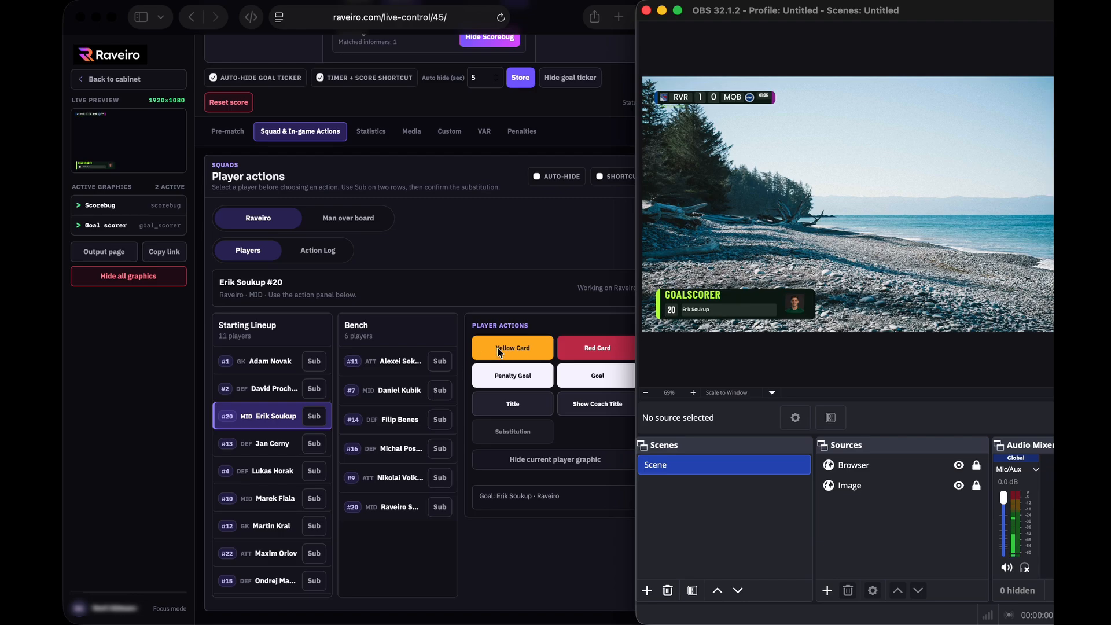
Take the goalscorer graphic off air and return to the pre-match fast triggers
left_click(553, 297)
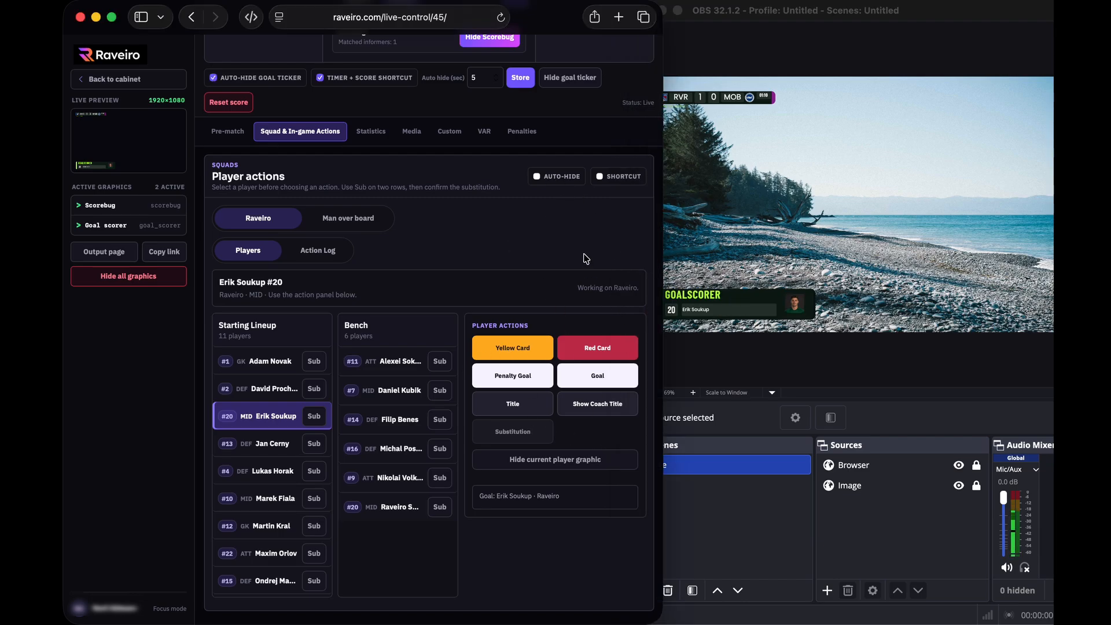
left_click(560, 460)
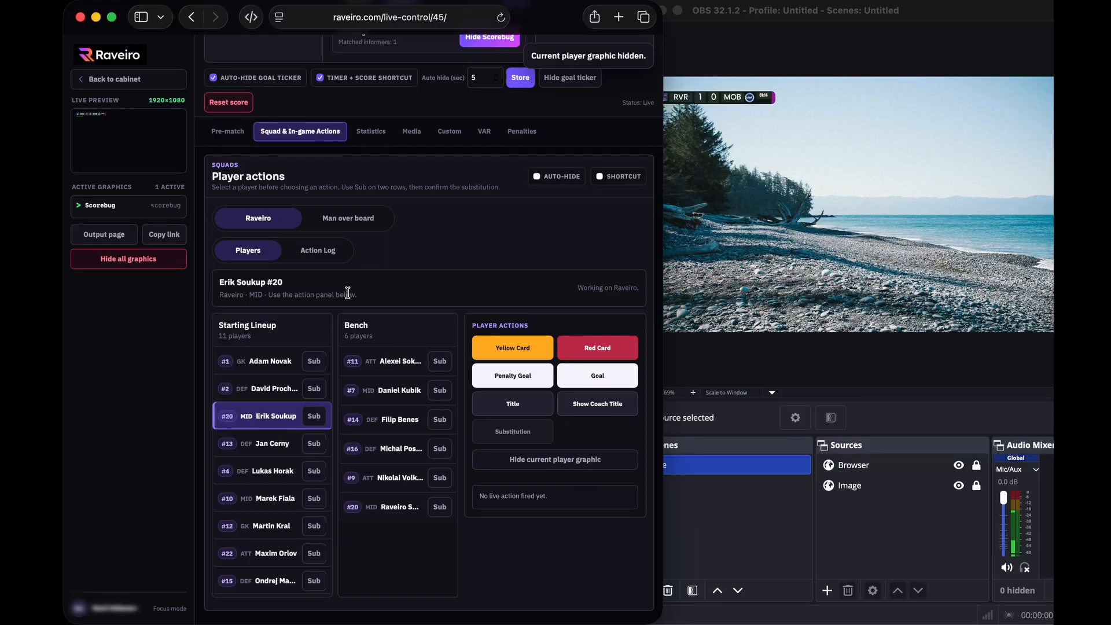
left_click(229, 135)
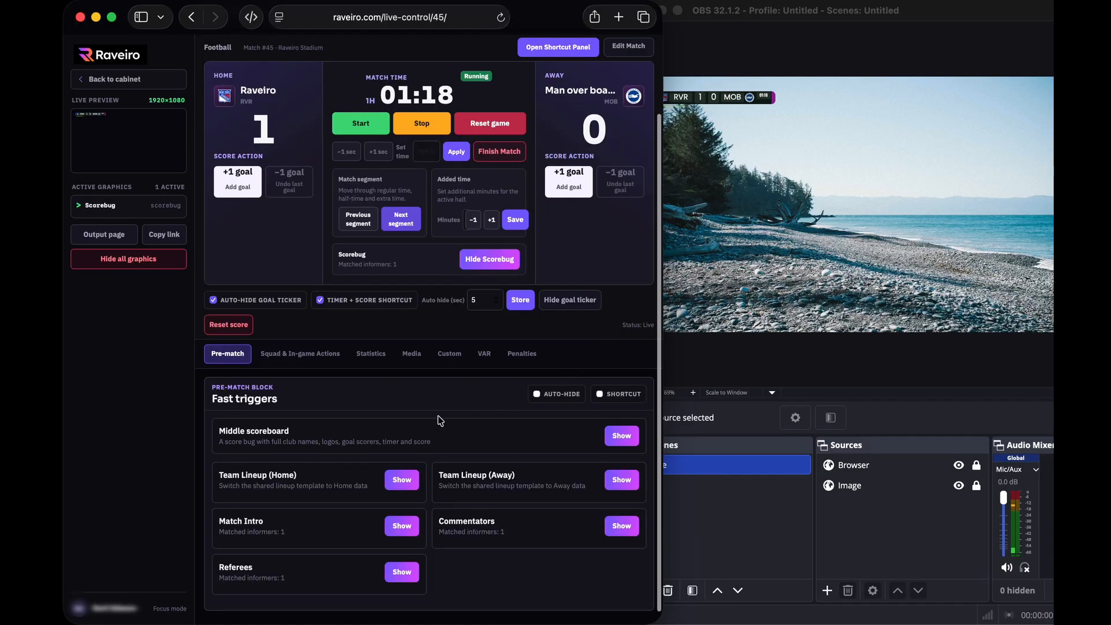
Air the middle scoreboard reading Raveiro 1–0 Man over board and check it in OBS
left_click(763, 170)
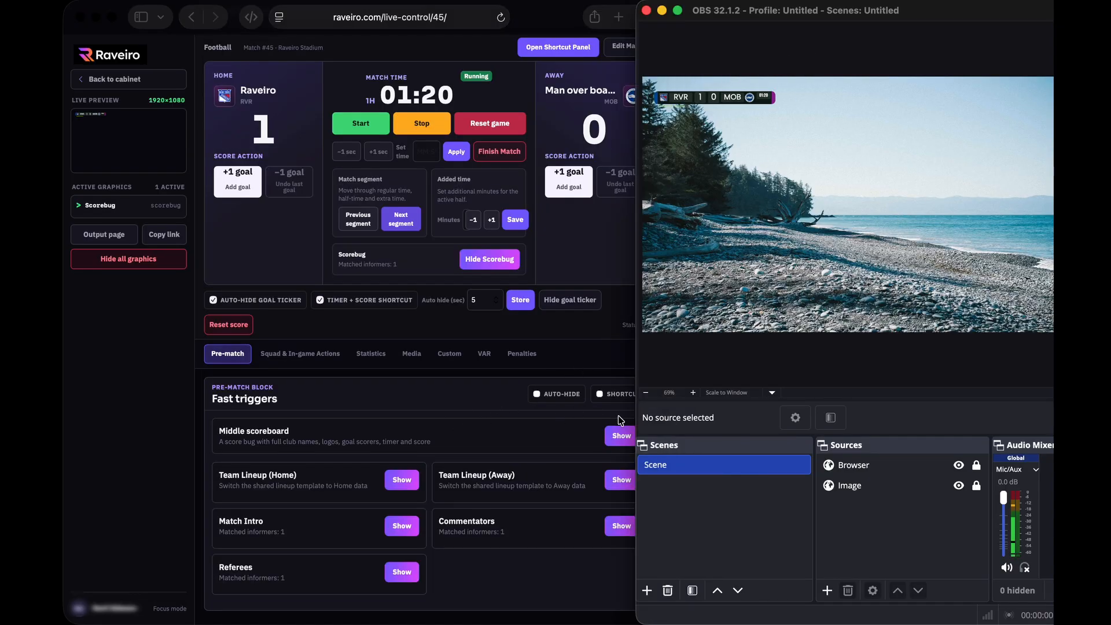
left_click(580, 426)
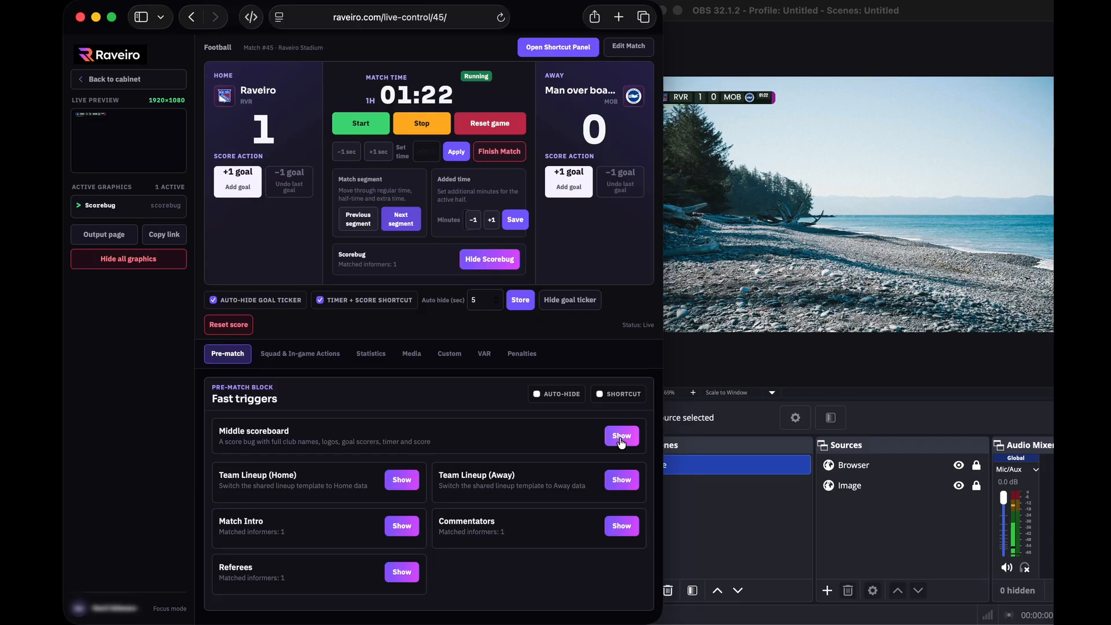
left_click(621, 438)
left_click(849, 49)
left_click_drag(880, 16, 859, 14)
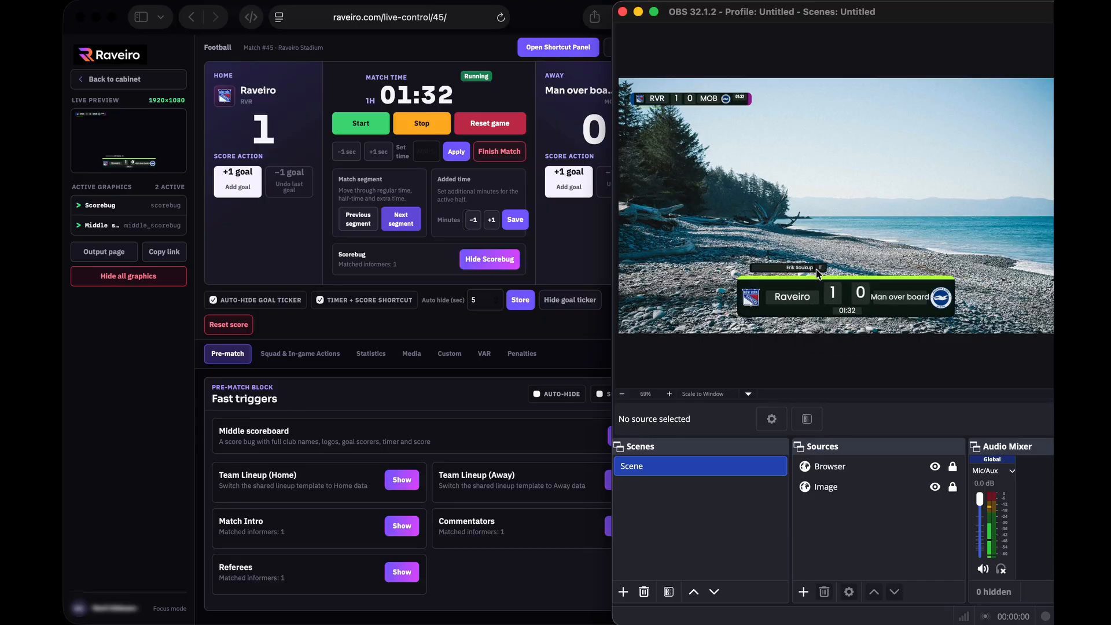
Hide the middle scoreboard and reopen the Squad & In-game player actions
left_click(479, 394)
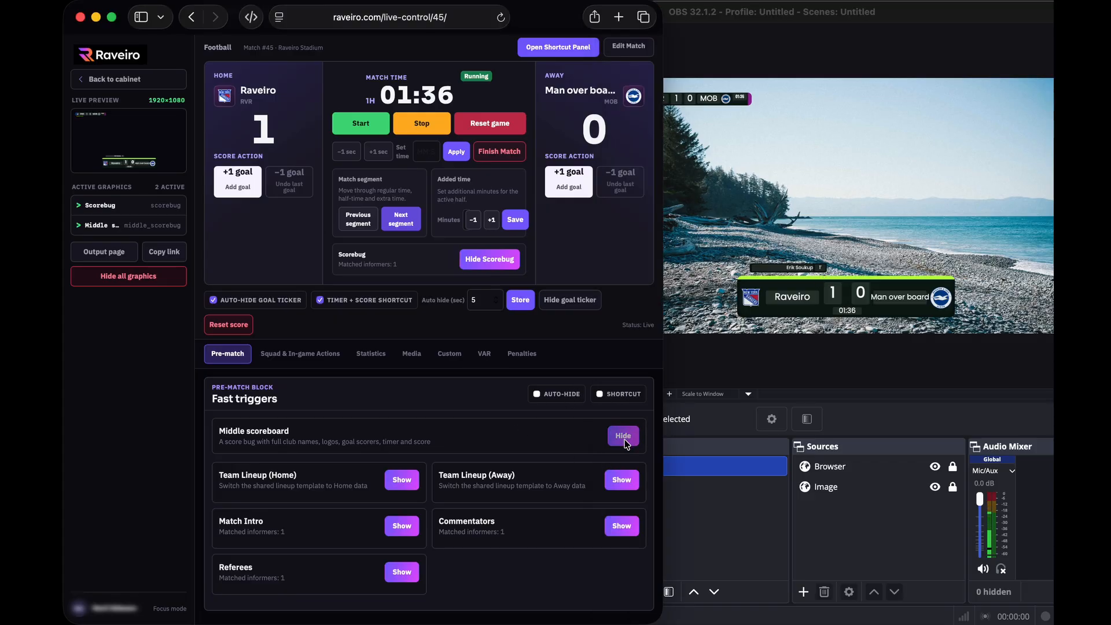
left_click(625, 440)
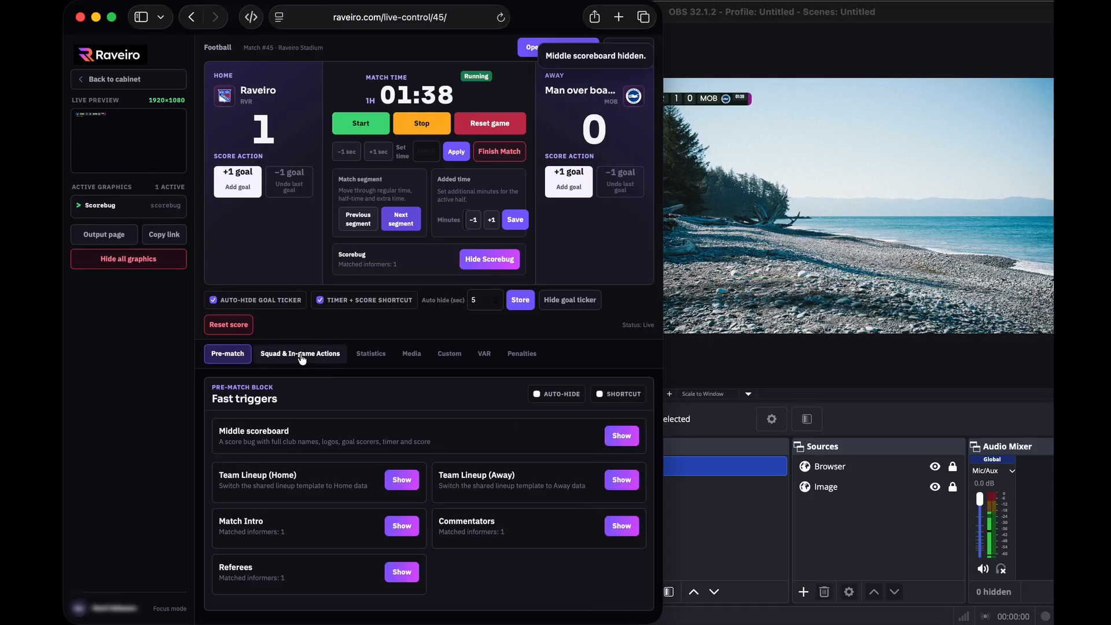
left_click(302, 356)
scroll(322, 399, "down", 3)
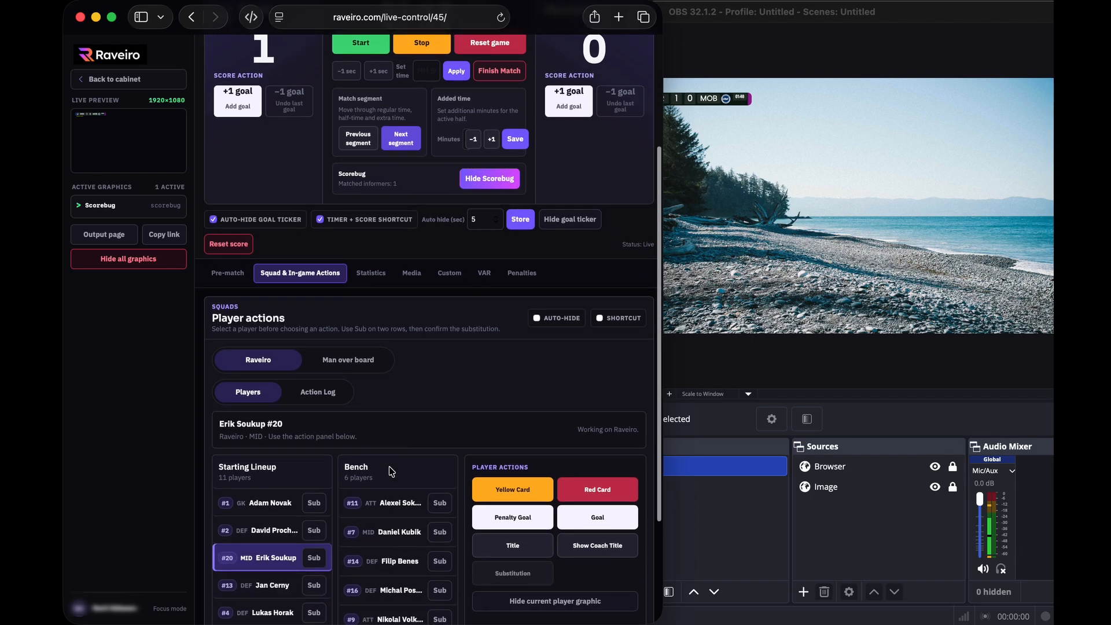
View the Action Log, then show the empty Media library image slots
left_click(323, 394)
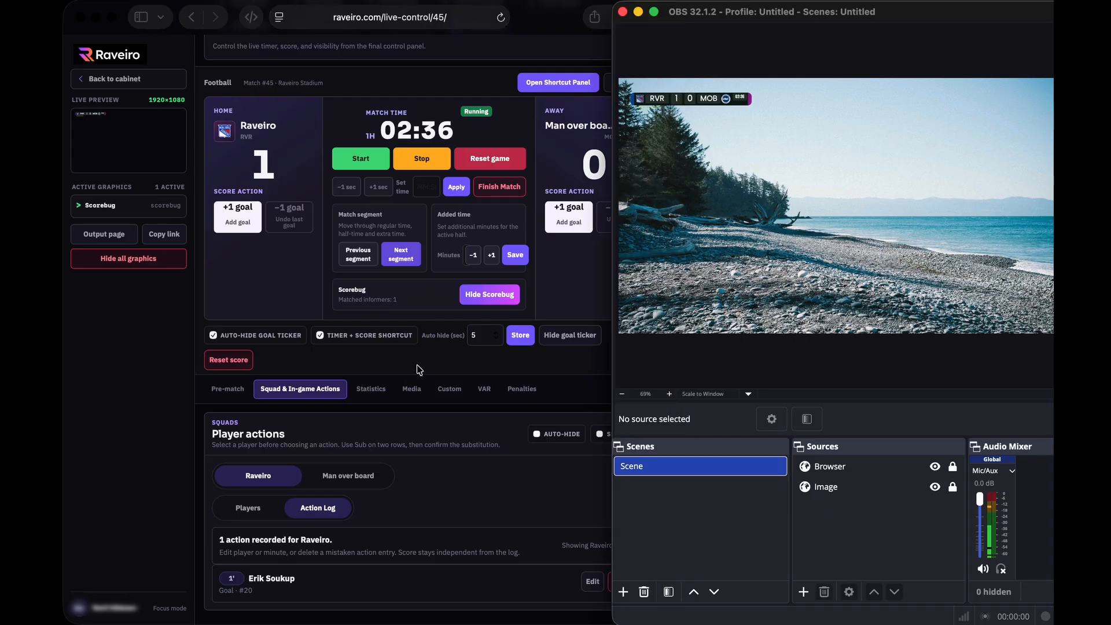
left_click(420, 370)
left_click(412, 390)
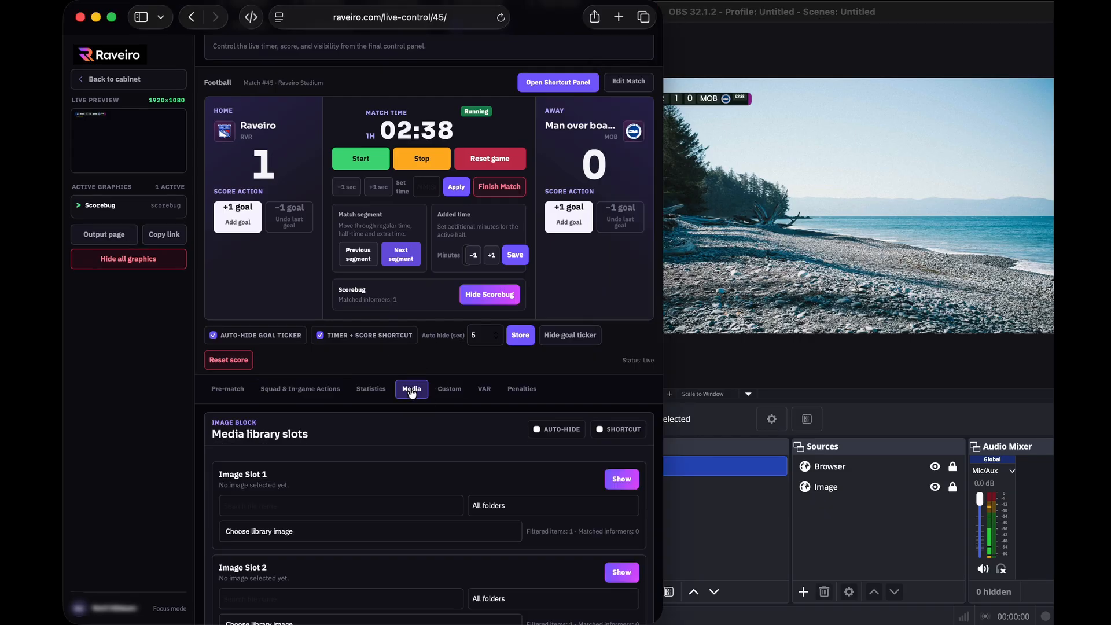
scroll(382, 438, "down", 4)
scroll(382, 438, "up", 3)
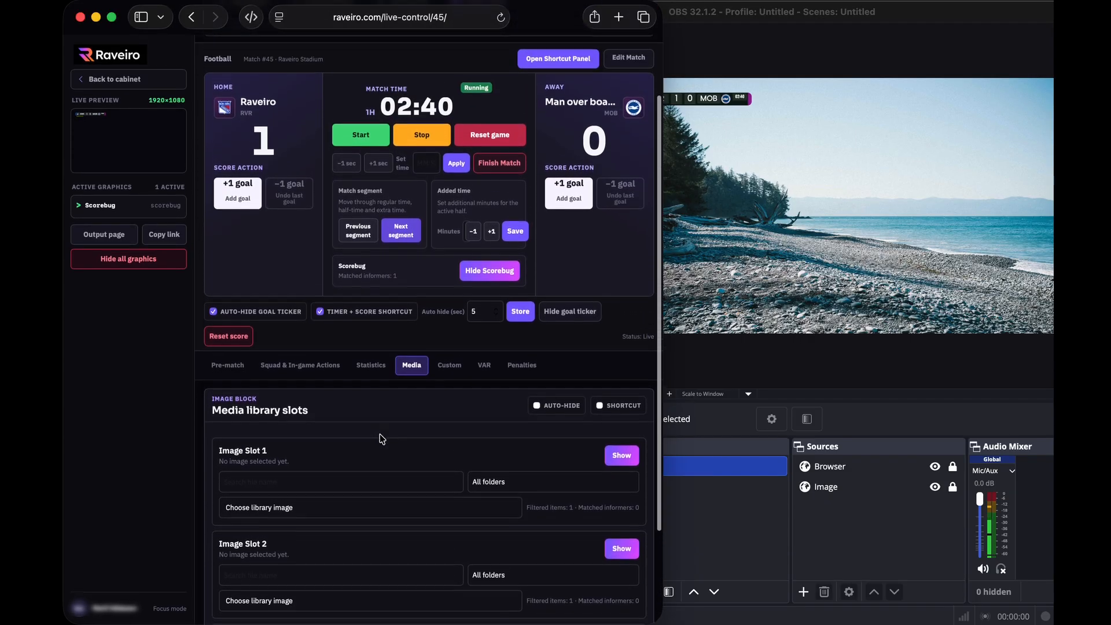
scroll(382, 439, "up", 3)
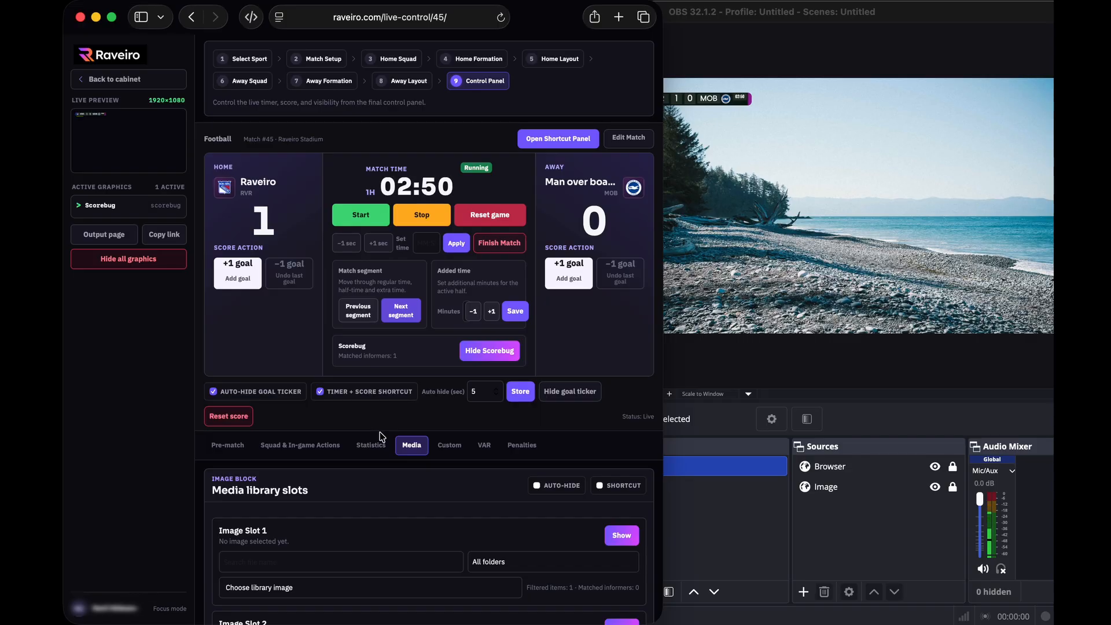
Toggle the Browser source visibility off and on in OBS, then return to the match control page
left_click(826, 167)
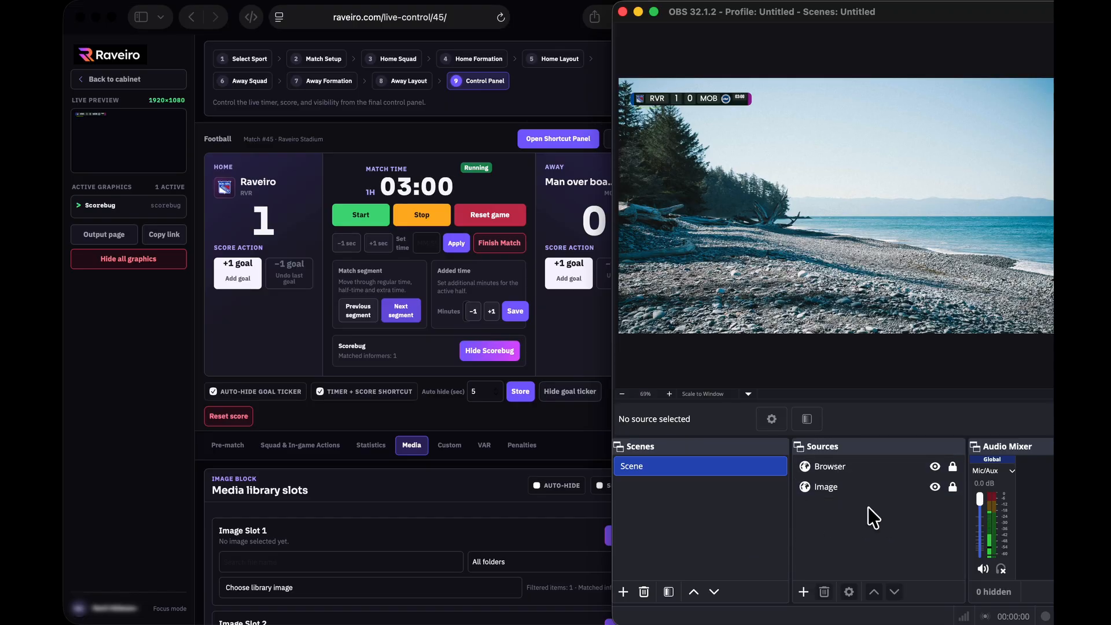
left_click(936, 467)
left_click(936, 467)
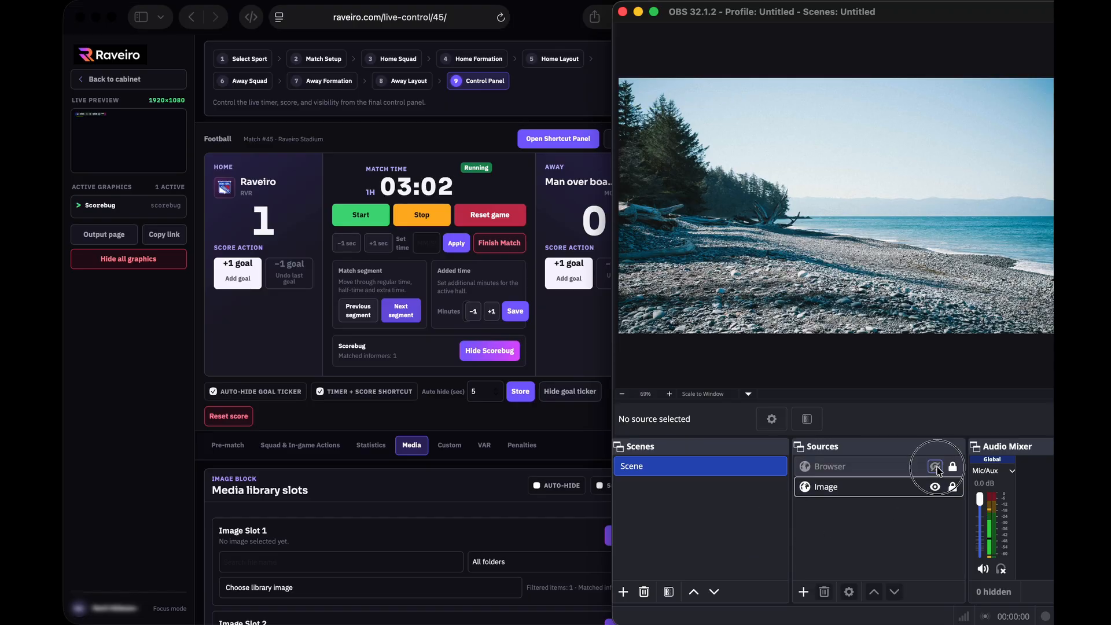
left_click(526, 427)
scroll(420, 476, "down", 2)
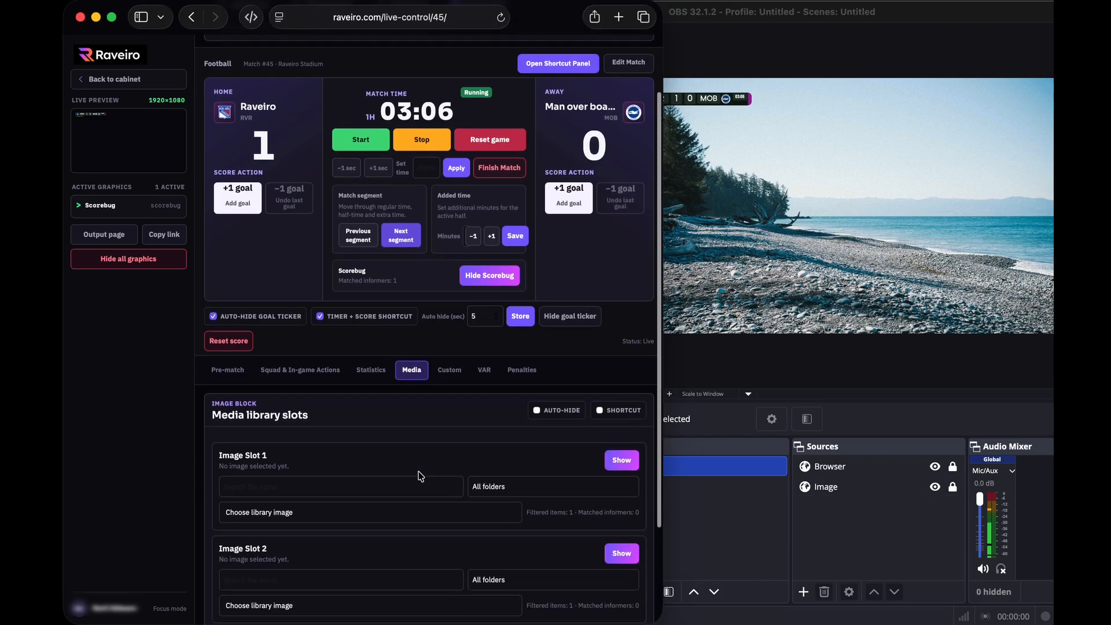
scroll(417, 471, "up", 2)
Go back to the cabinet and open the Media library's Upload files page
left_click(119, 81)
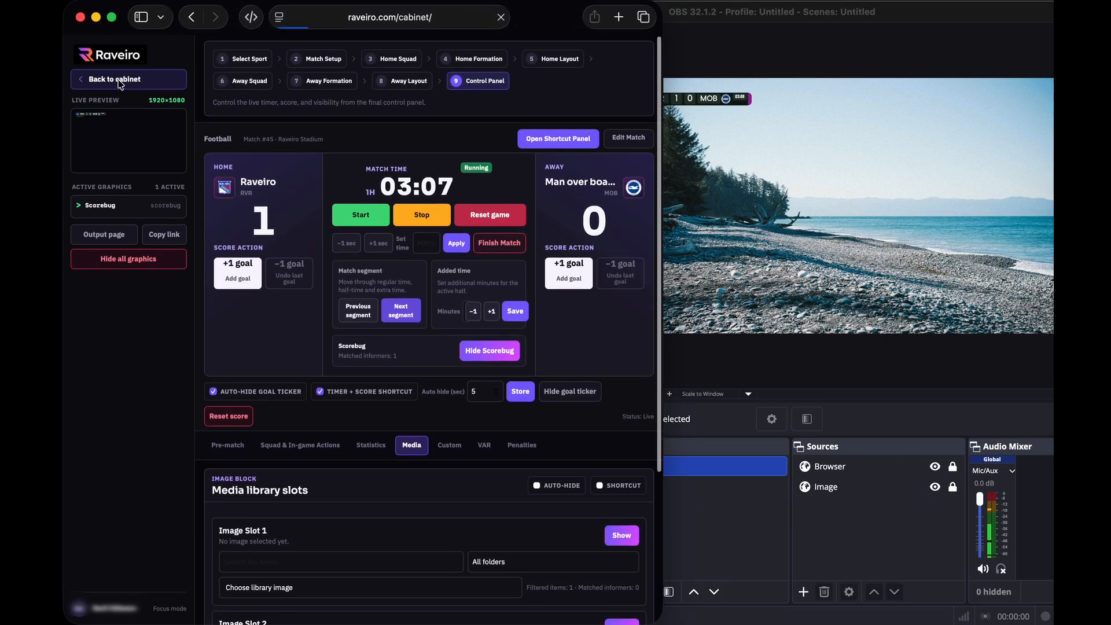
left_click(110, 316)
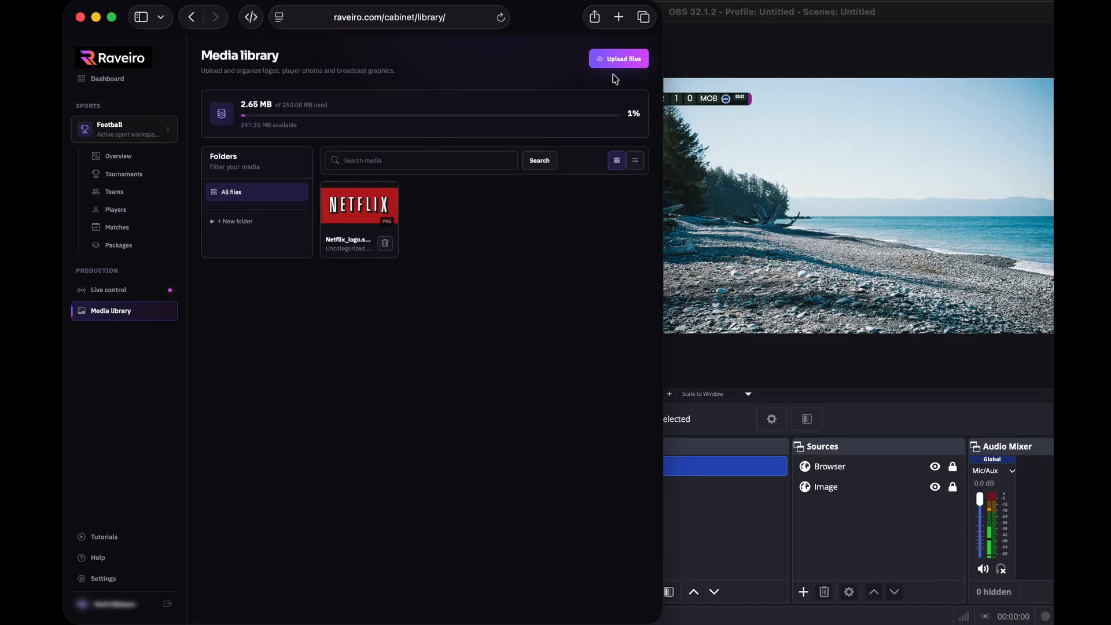
left_click(618, 62)
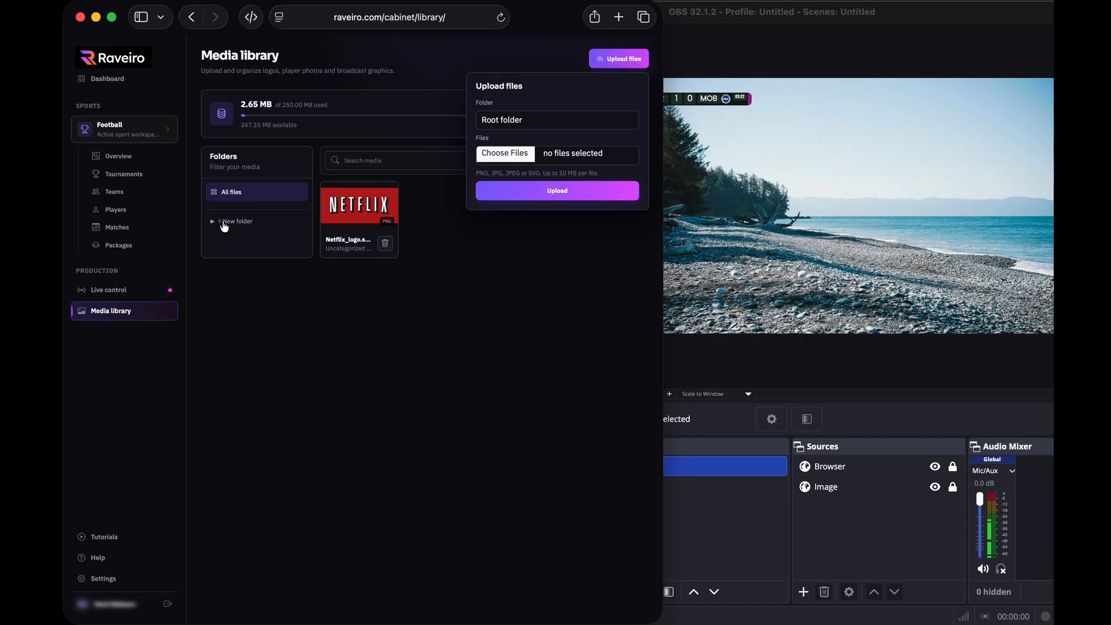
Reopen the RAV MOB match's Live Control panel from the Matches list
left_click(119, 230)
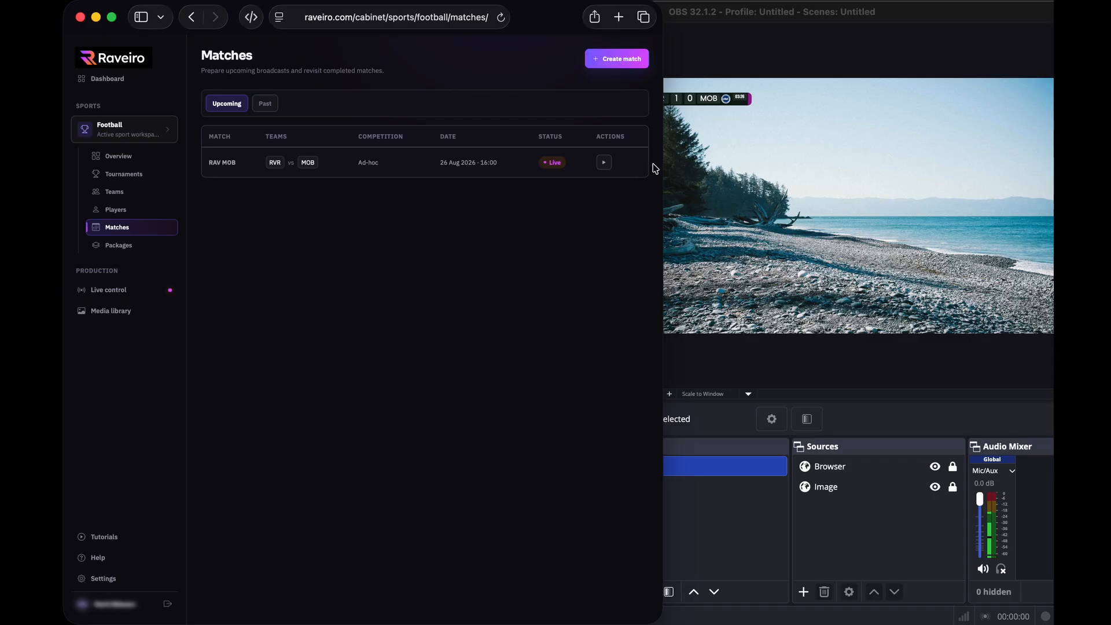
left_click(600, 164)
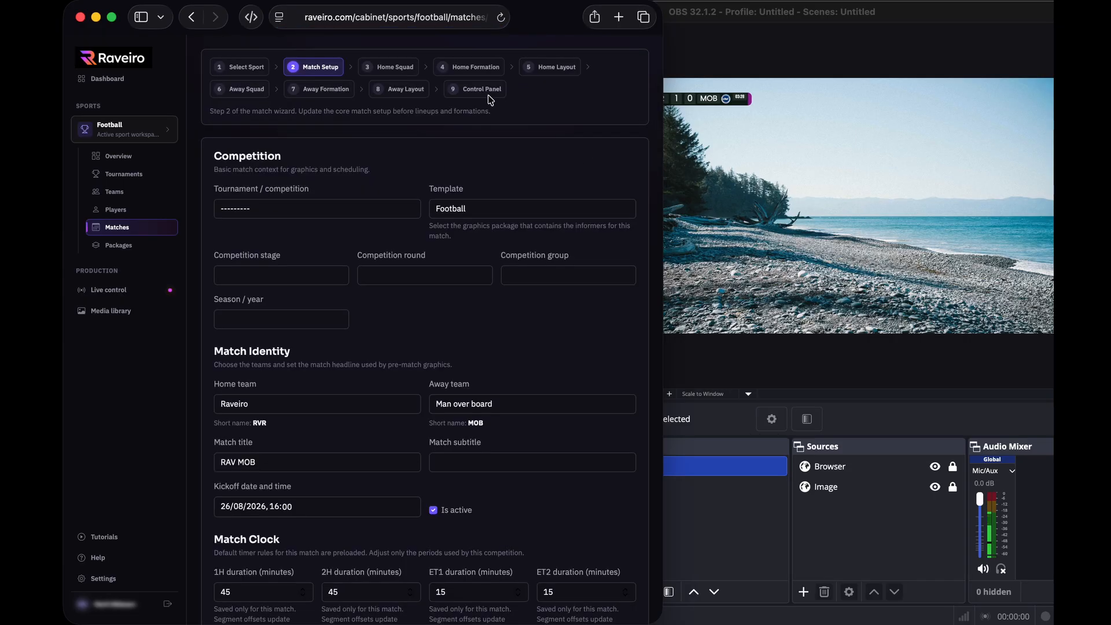
left_click(475, 92)
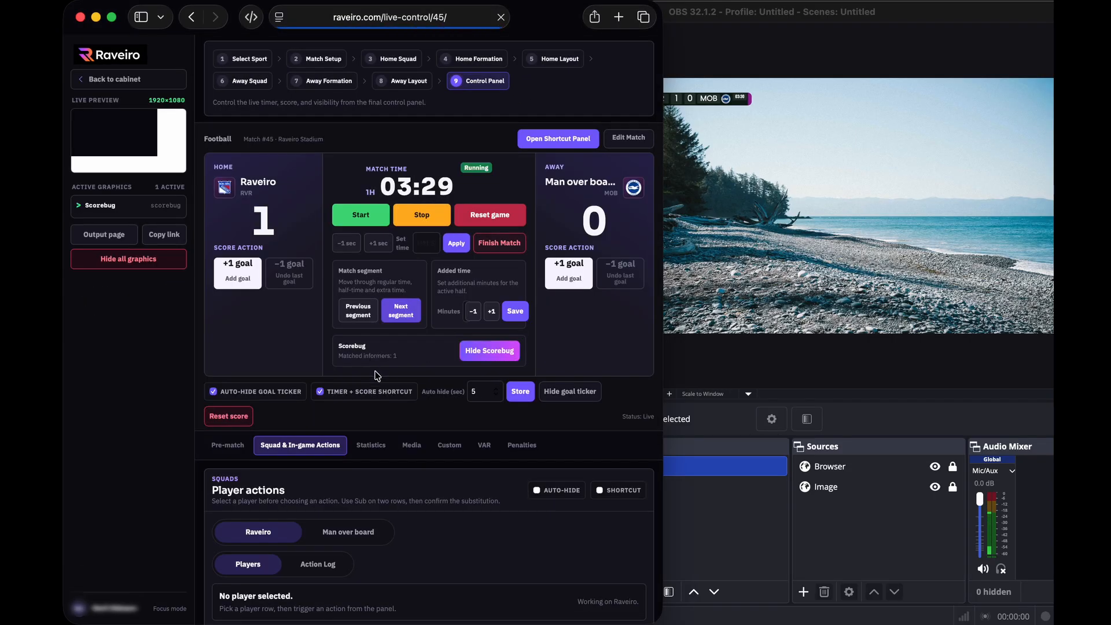
Load Netflix_logo.svg.png from the library into Image Slot 1
scroll(393, 411, "down", 3)
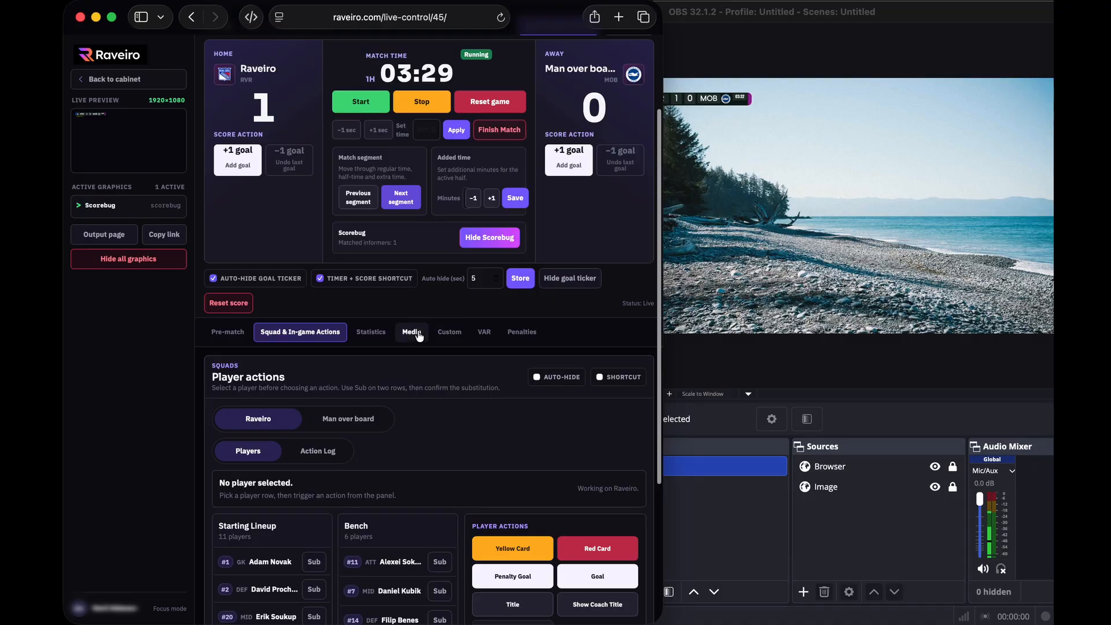
left_click(414, 331)
scroll(396, 379, "down", 1)
scroll(396, 379, "down", 1)
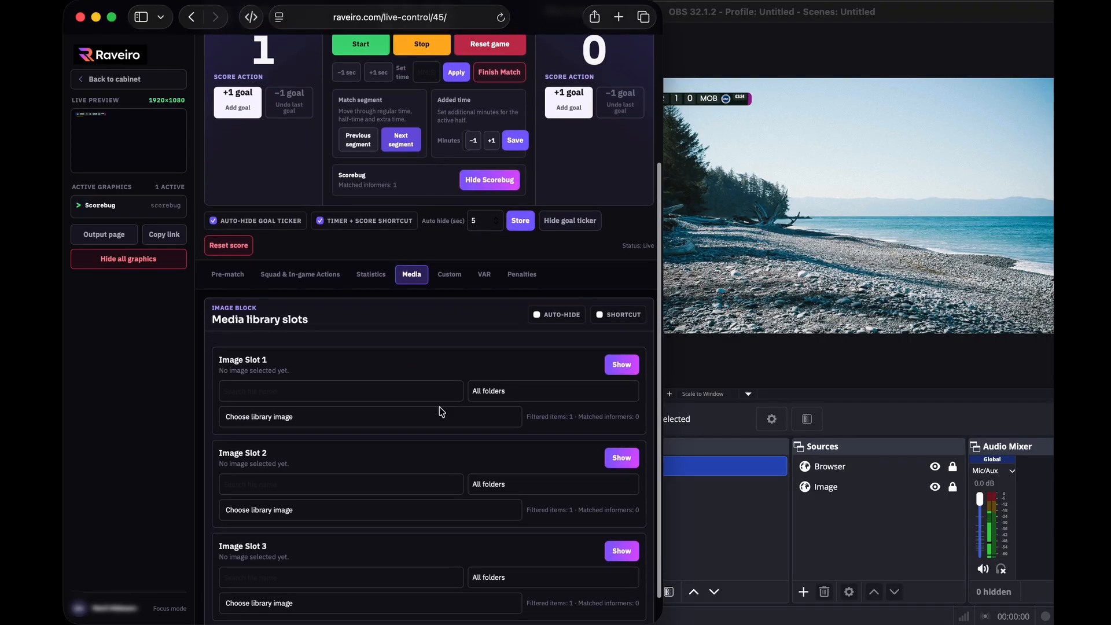
left_click(348, 420)
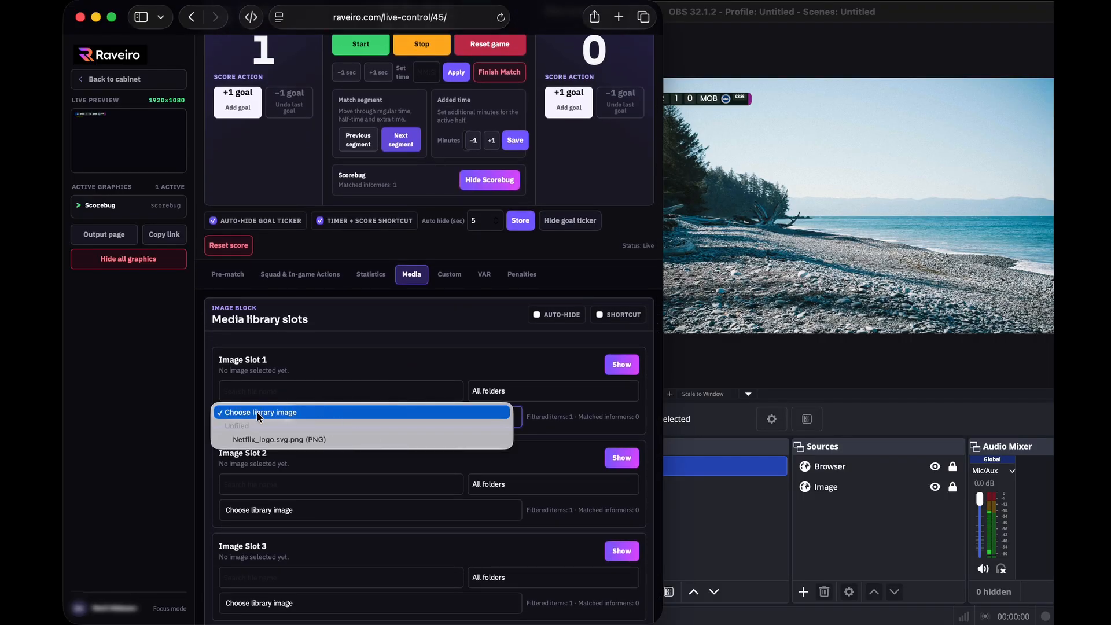
left_click(276, 440)
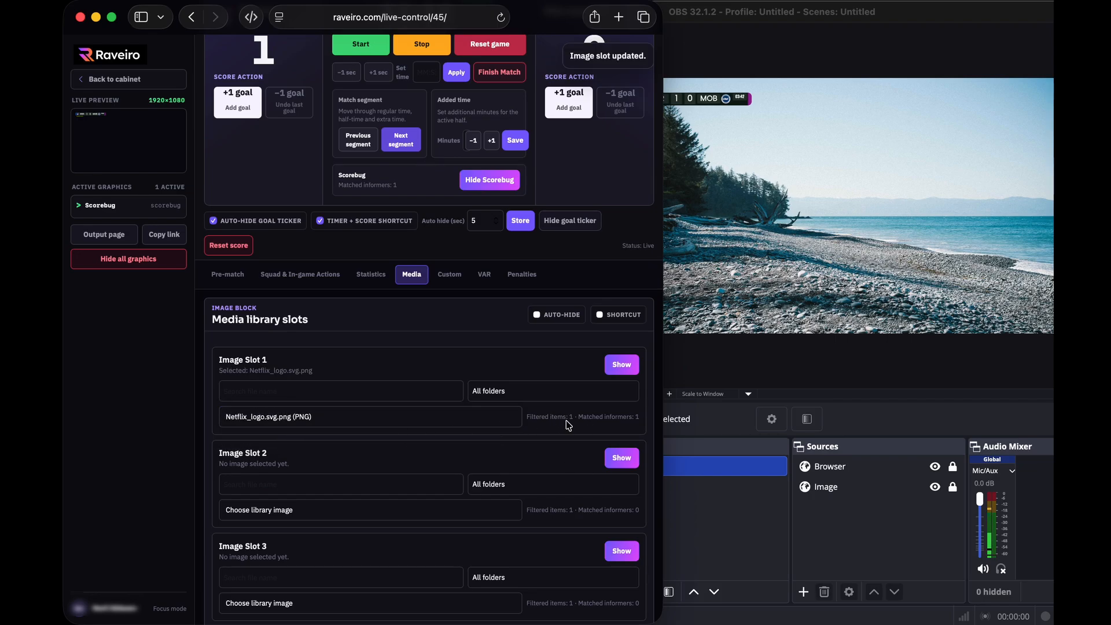
Show the Image Slot 1 Netflix logo full-screen in OBS, then hide it
left_click(622, 365)
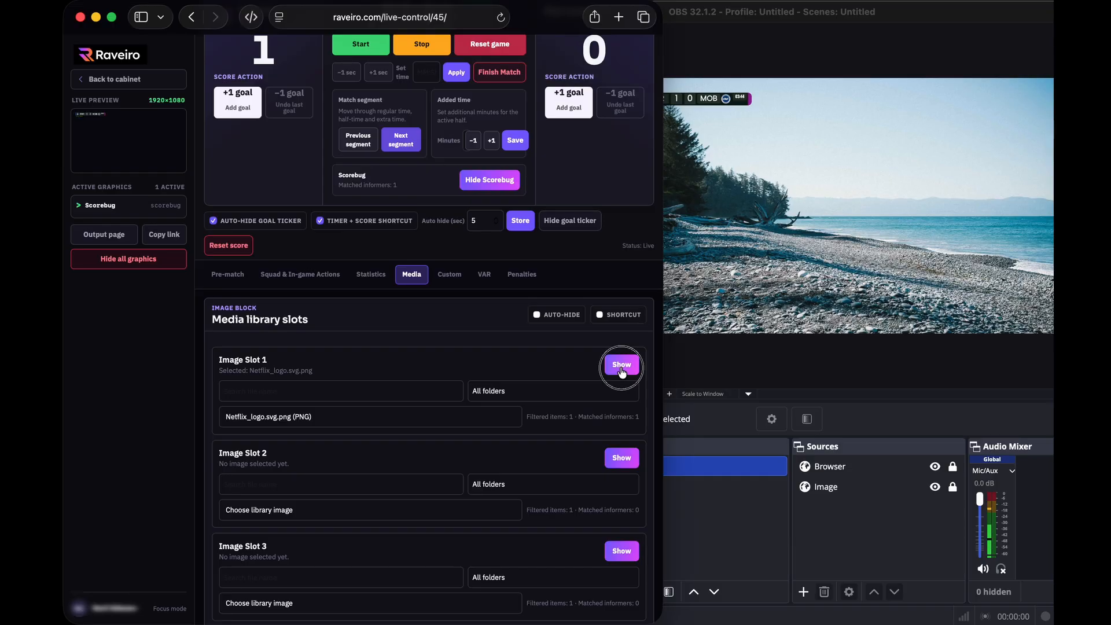
scroll(620, 372, "up", 1)
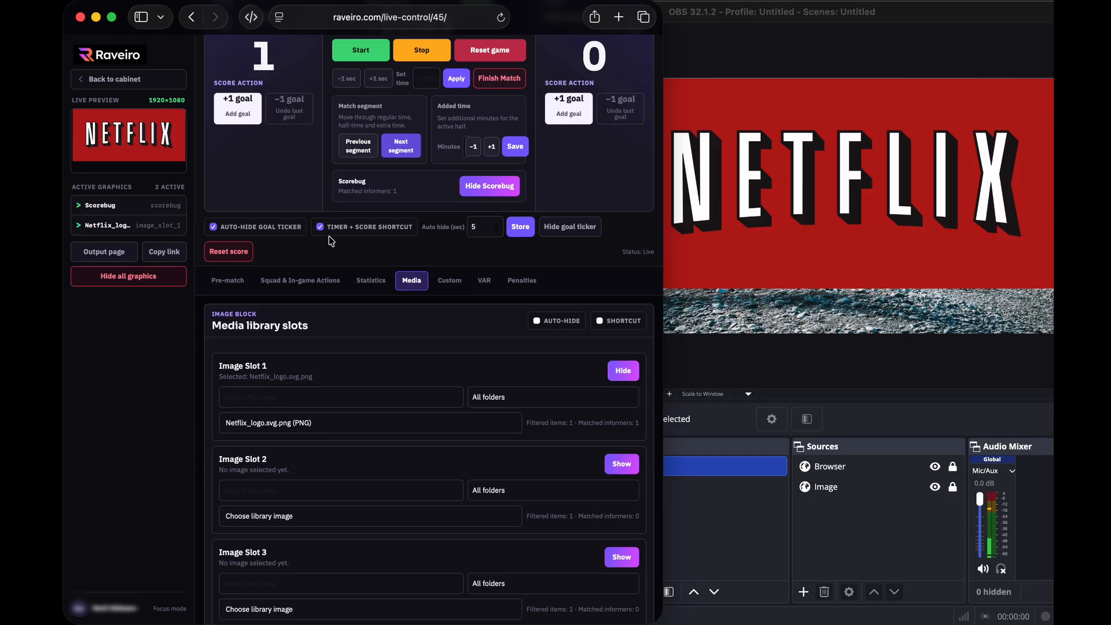
left_click(620, 375)
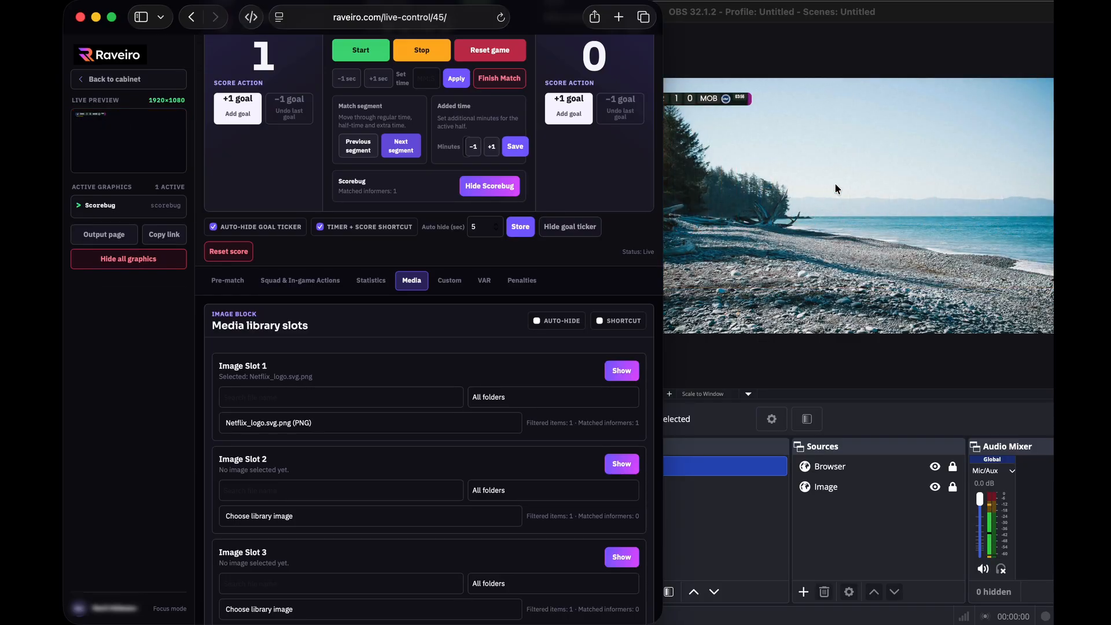
left_click(835, 223)
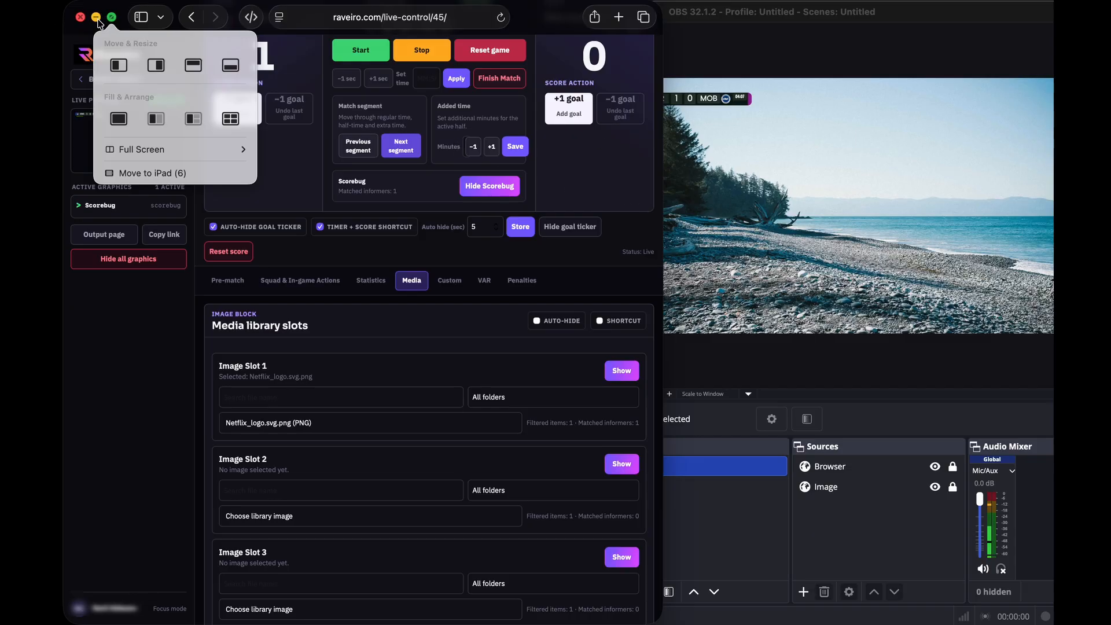
Make the browser full screen, stop the clock at 04:12 and finish the match at 1–0
left_click(112, 18)
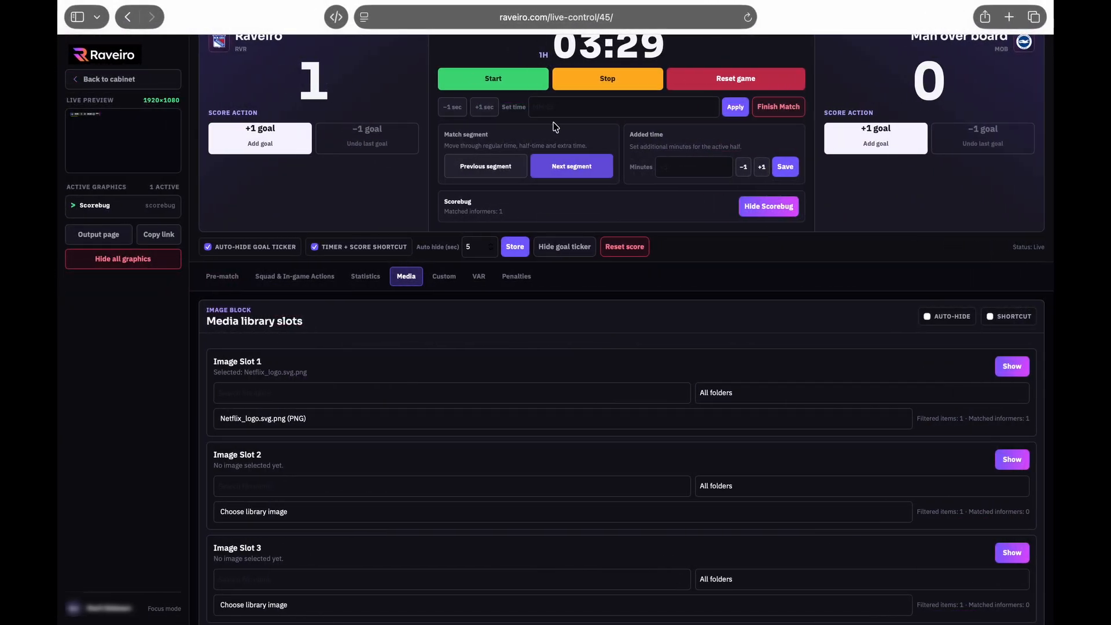
scroll(886, 295, "up", 4)
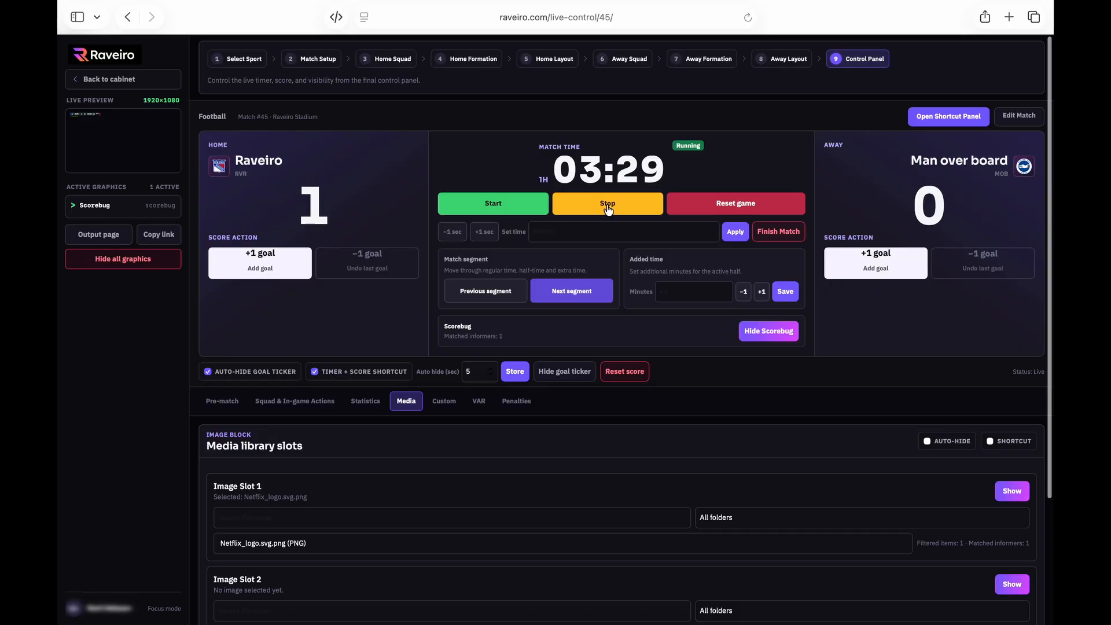
left_click(606, 209)
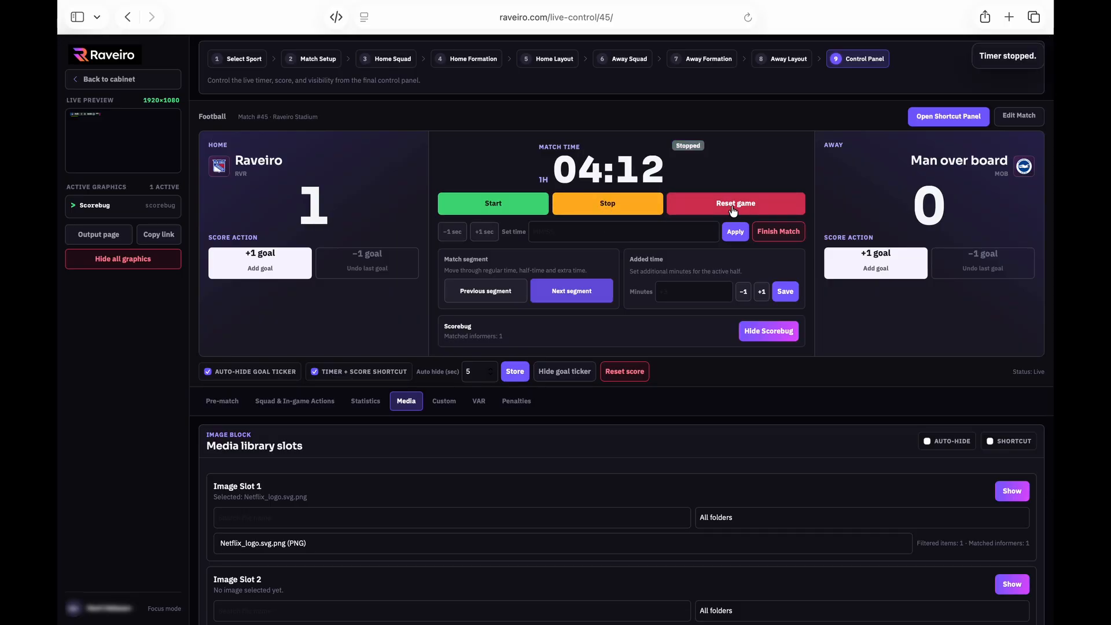
left_click(771, 228)
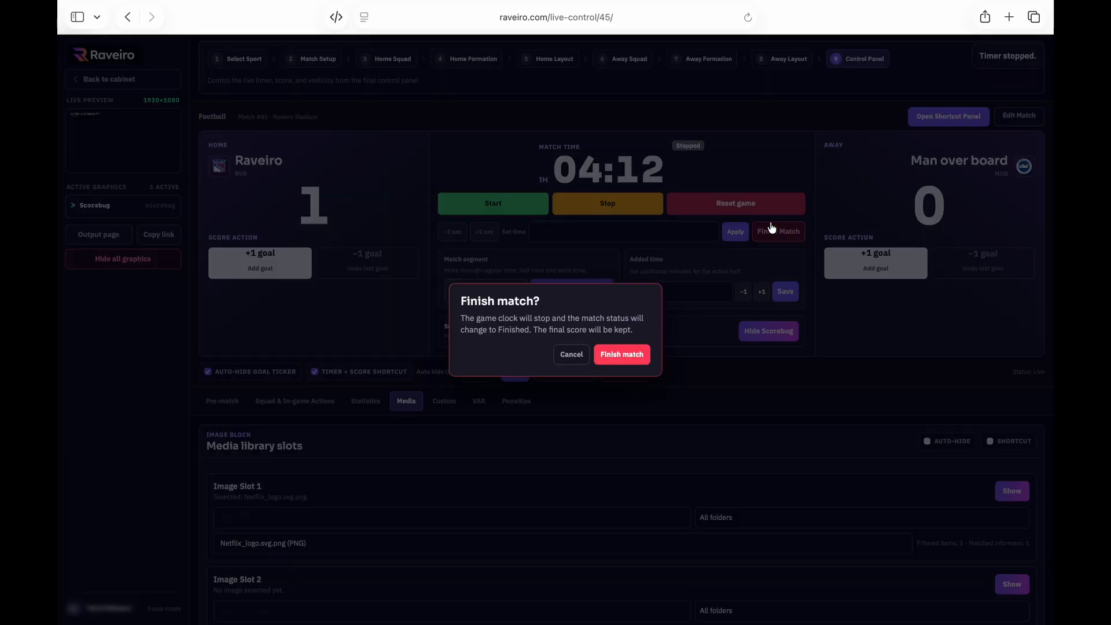
left_click(623, 356)
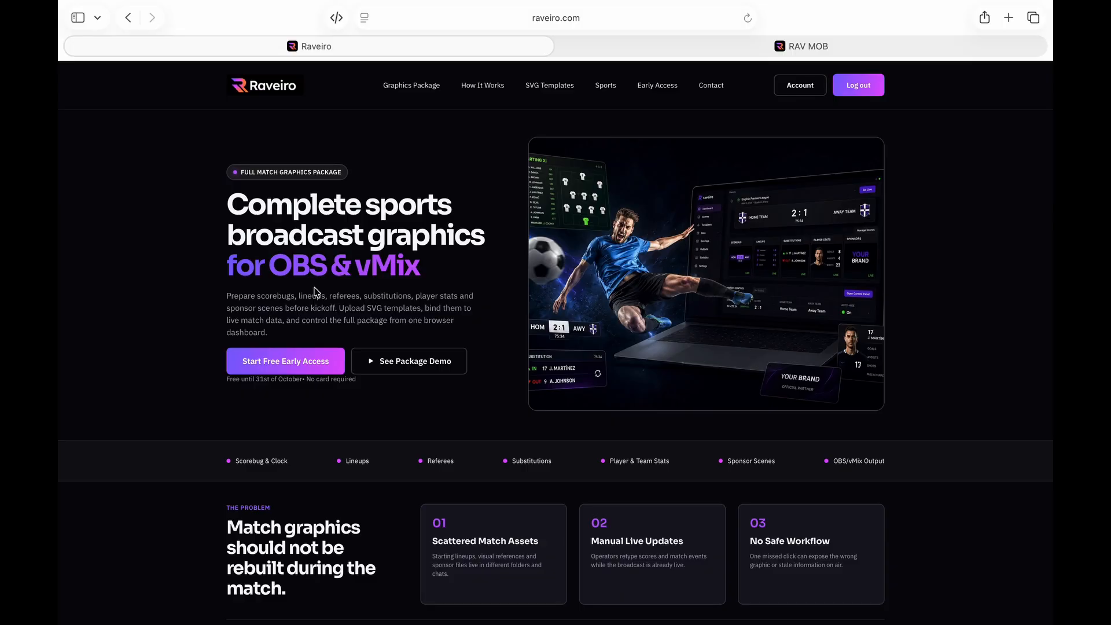
scroll(320, 288, "down", 15)
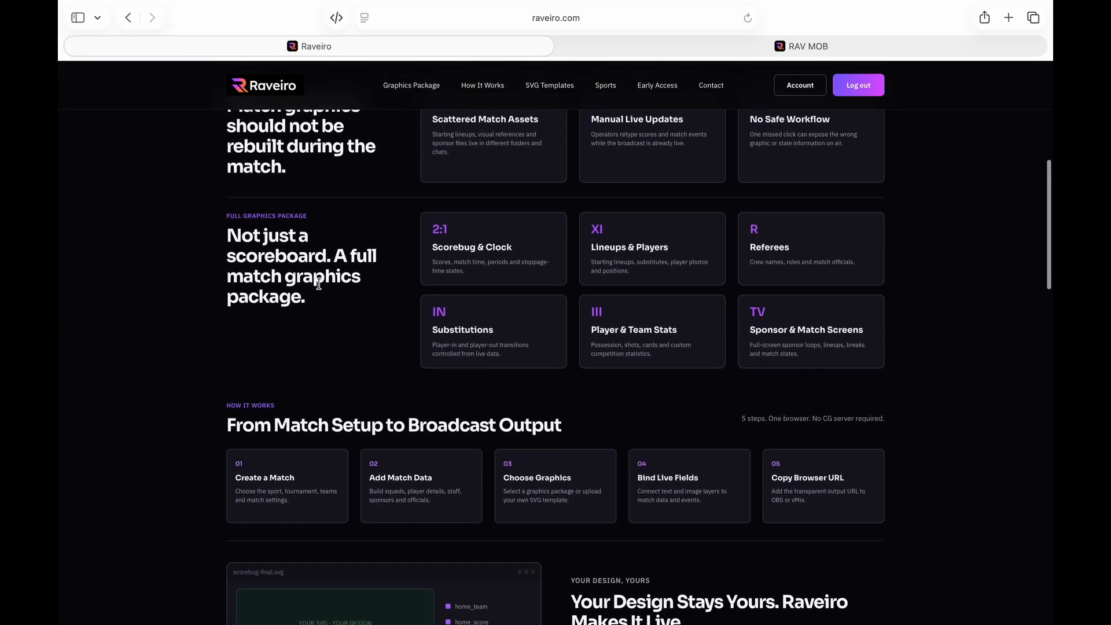
scroll(320, 288, "down", 12)
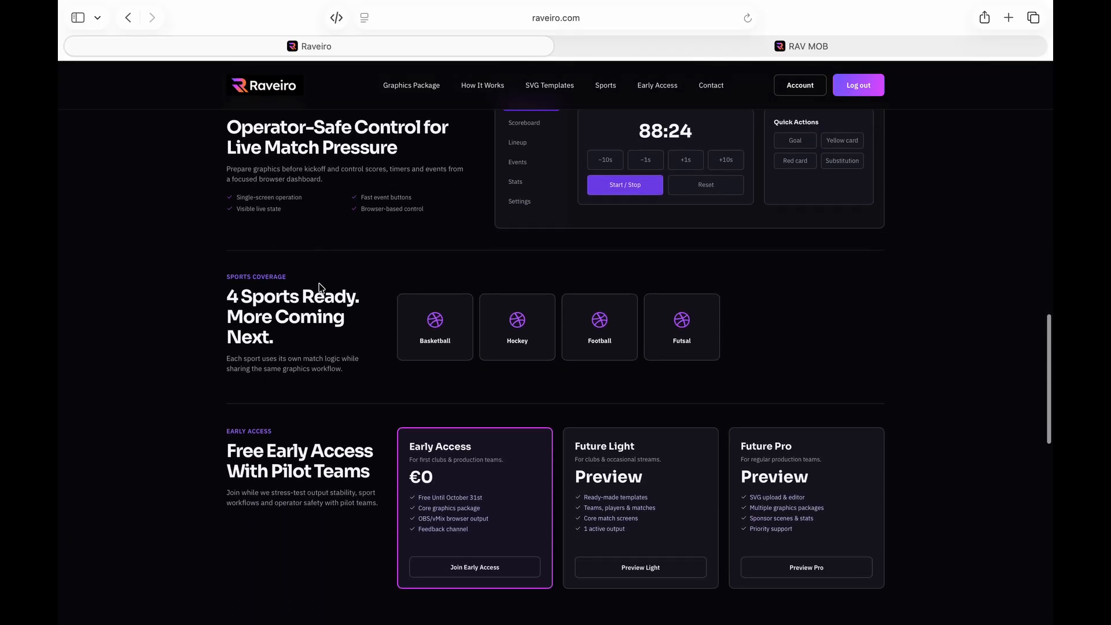
scroll(320, 288, "down", 3)
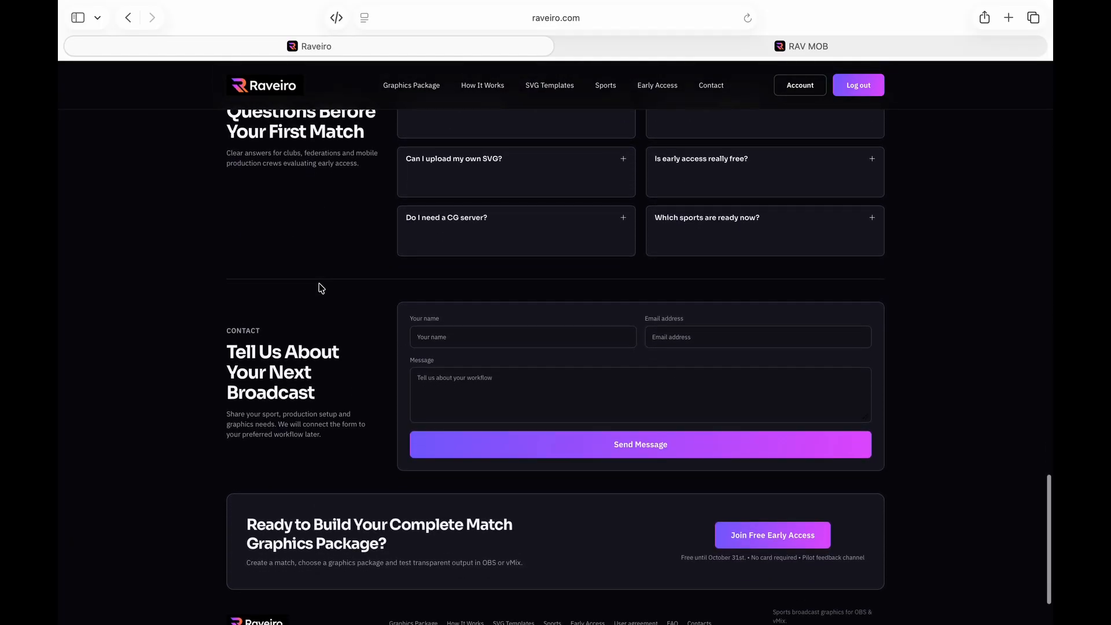
scroll(321, 287, "down", 1)
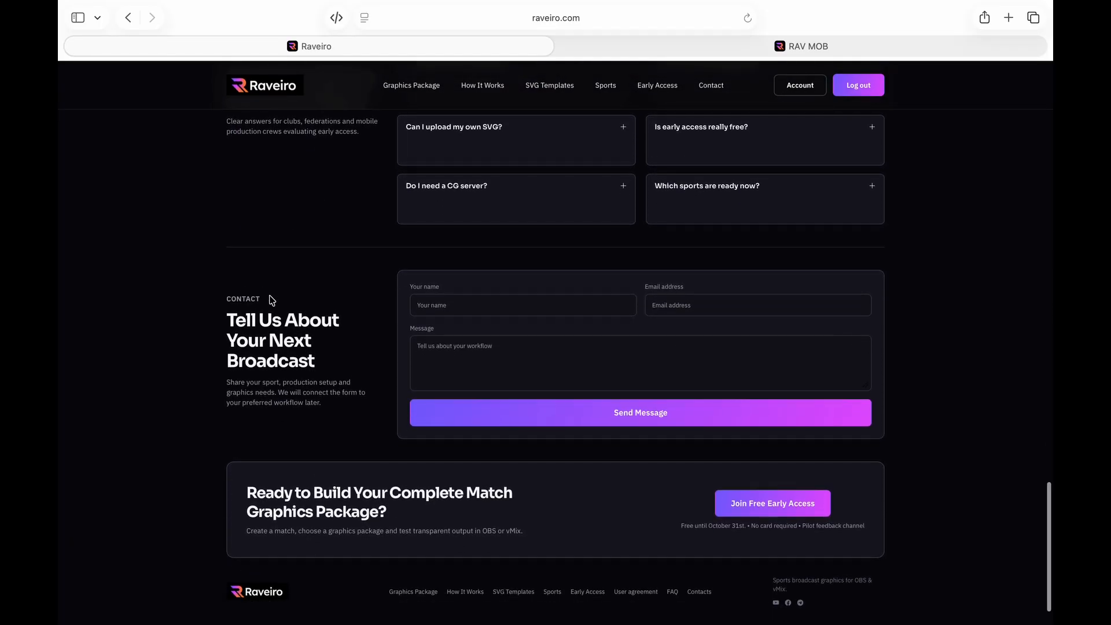
scroll(209, 291, "up", 20)
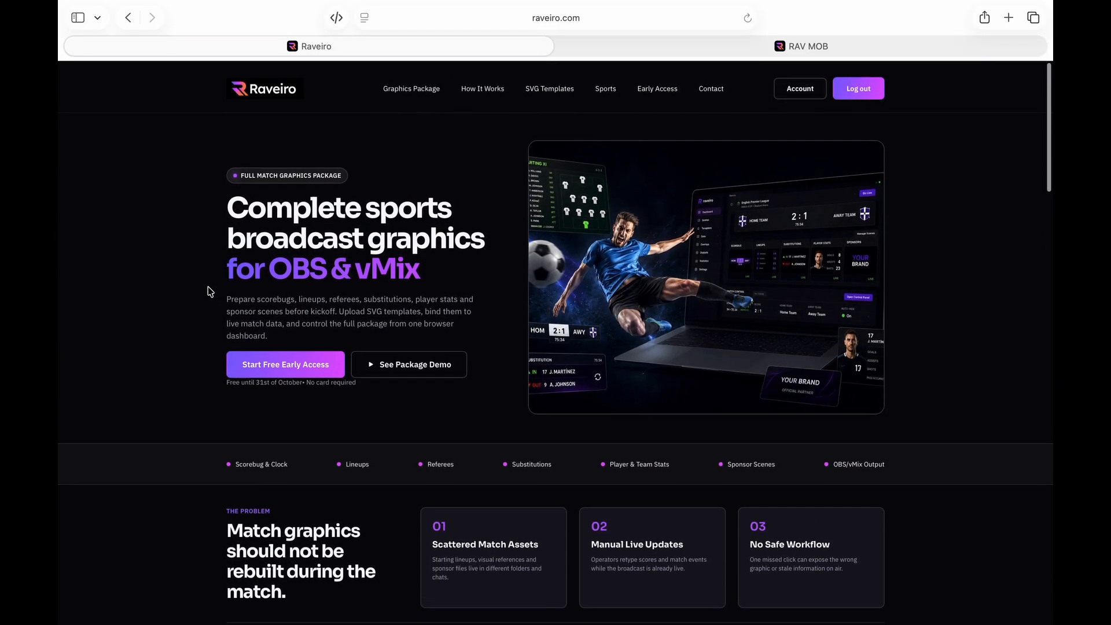